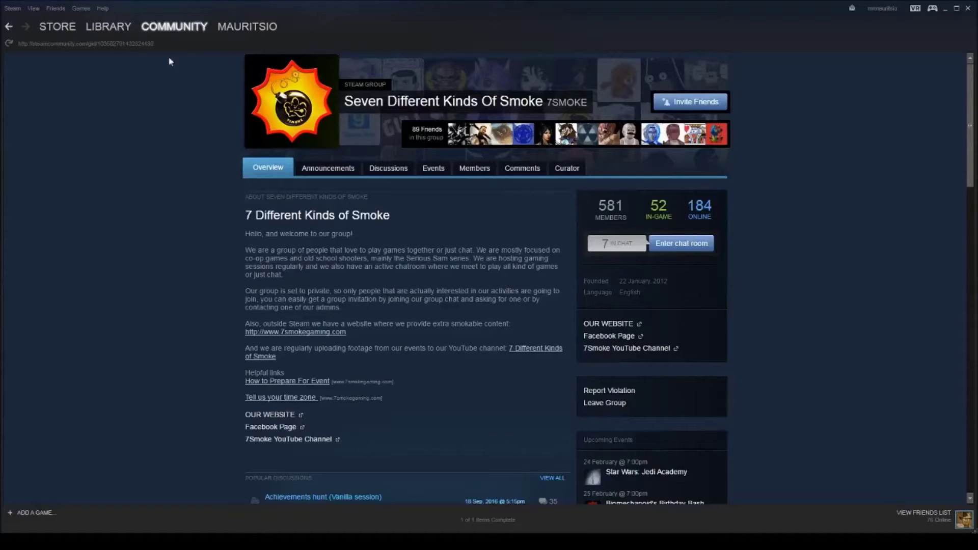
Step: Launch Serious Sam 3 Editor from the Steam library's tools and accept its license agreement
{"action": "mouse_move", "coordinate": [110, 30]}
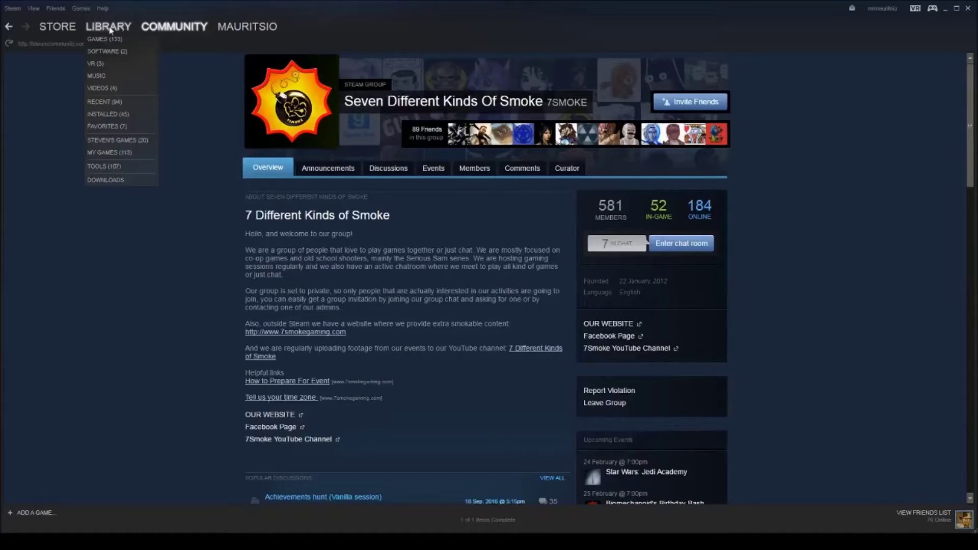
{"action": "left_click", "coordinate": [121, 164]}
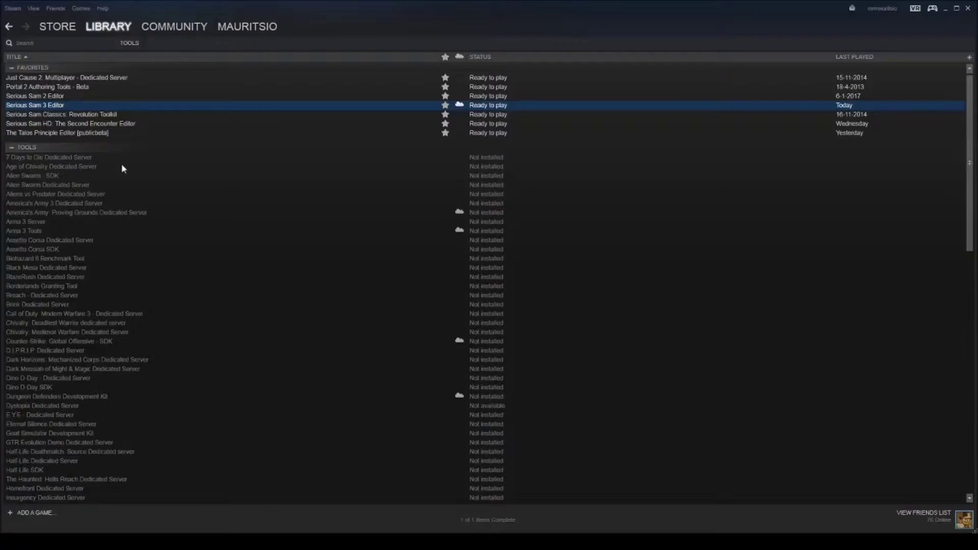
{"action": "double_click", "coordinate": [42, 107]}
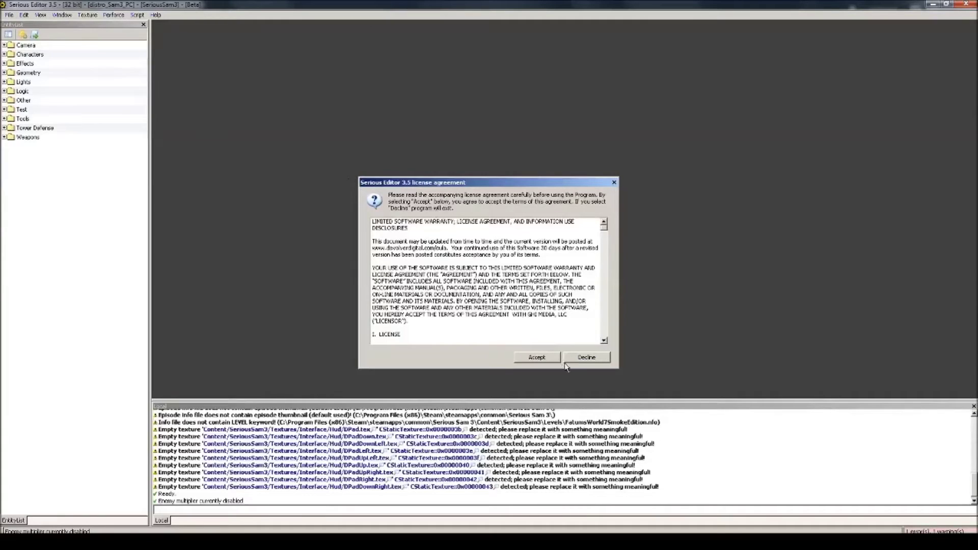
{"action": "left_click", "coordinate": [537, 357]}
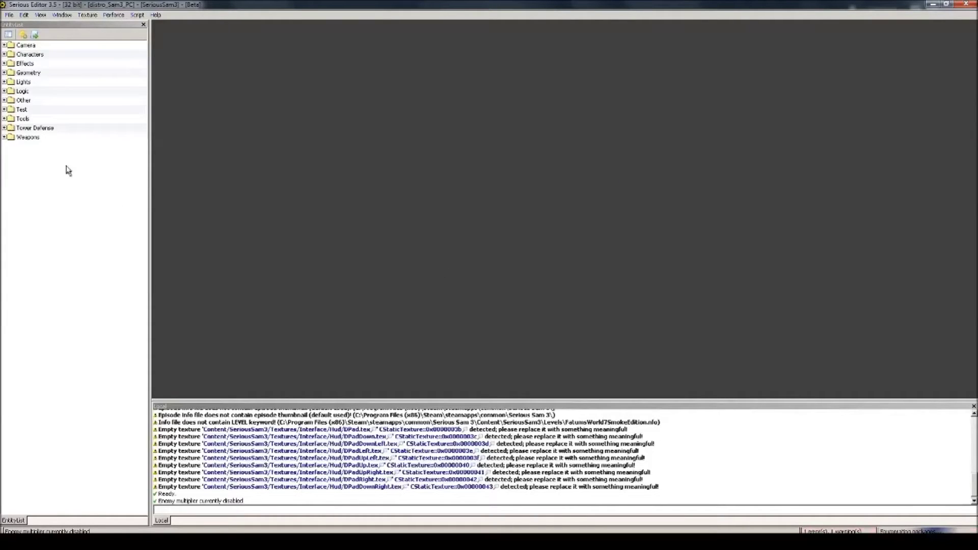
Step: Show the file explorer and create a new world document
{"action": "left_click", "coordinate": [40, 164]}
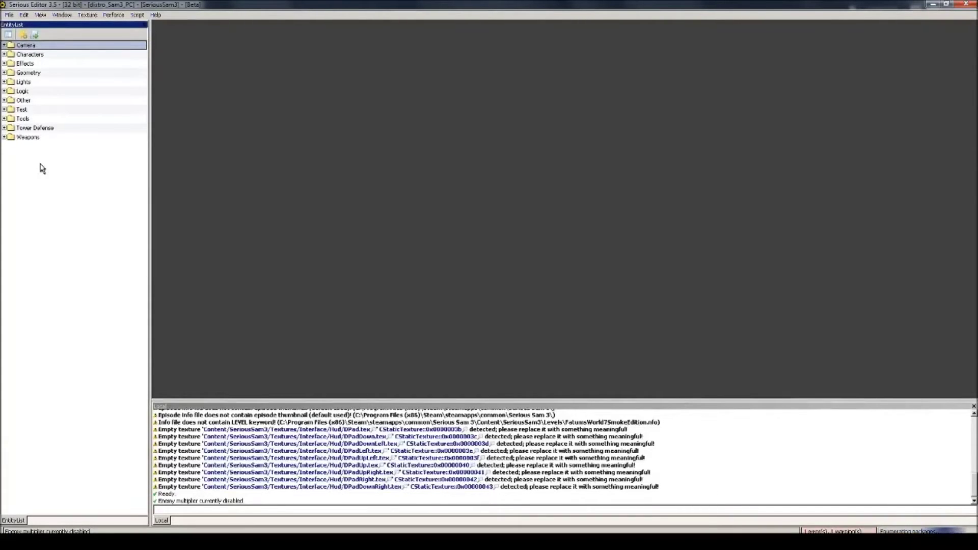
{"action": "key", "text": "alt+8"}
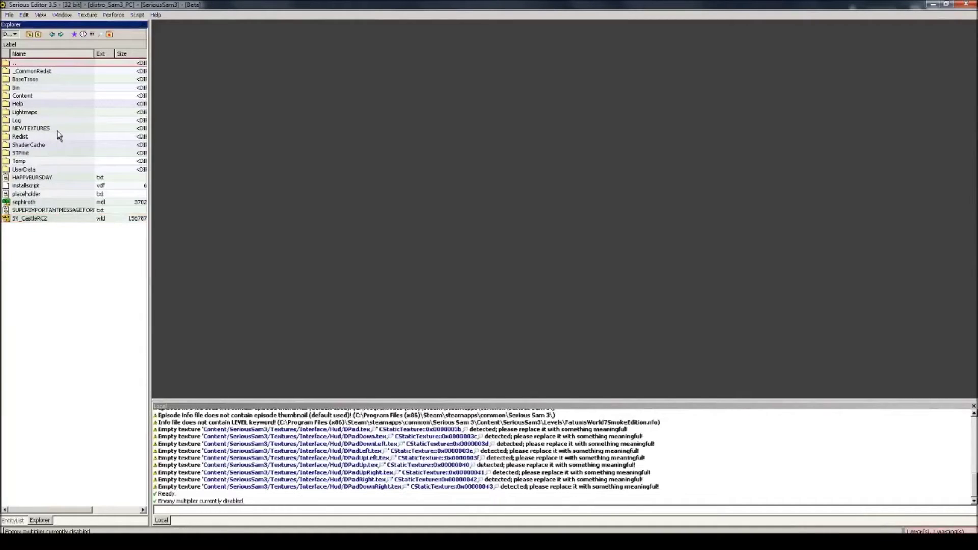
{"action": "left_click", "coordinate": [9, 15]}
{"action": "mouse_move", "coordinate": [19, 25]}
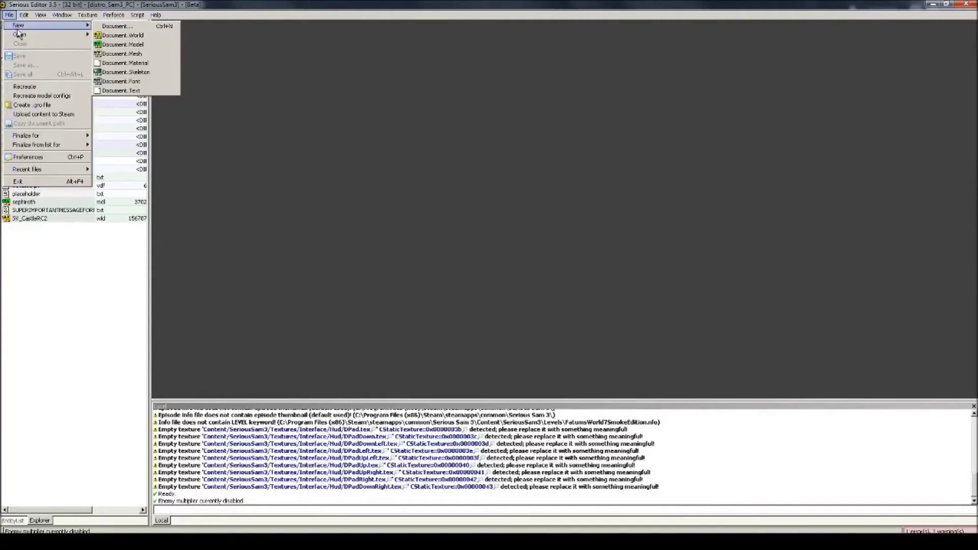
{"action": "left_click", "coordinate": [121, 37]}
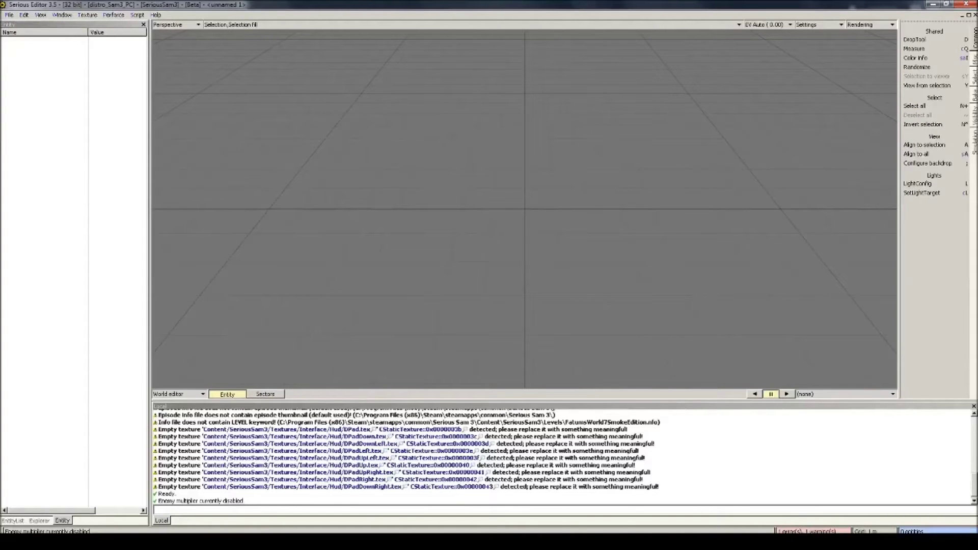
Step: Insert a simple model entity at the grid's origin and open its mesh for editing
{"action": "middle_click_drag", "start_coordinate": [525, 209], "coordinate": [509, 163]}
{"action": "right_click_drag", "start_coordinate": [535, 219], "coordinate": [519, 215]}
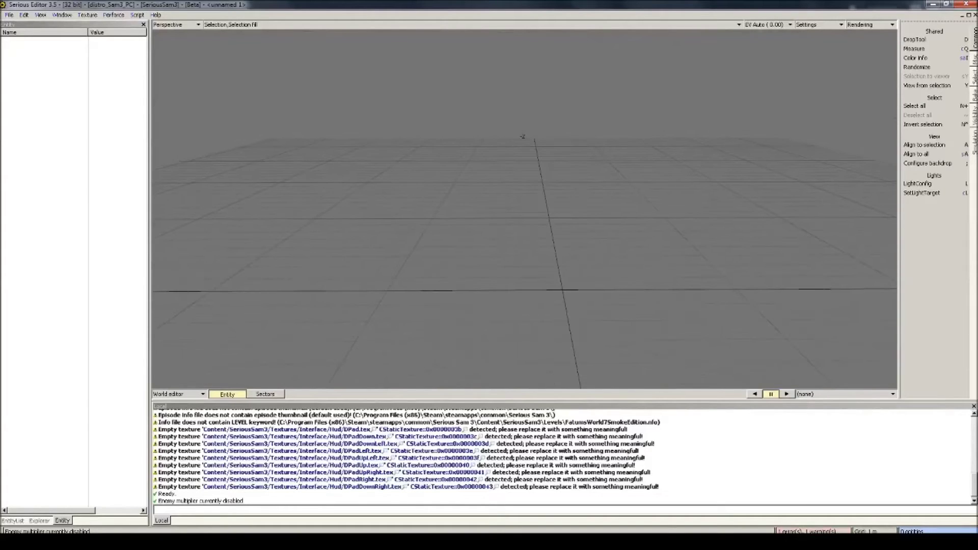
{"action": "middle_click_drag", "start_coordinate": [520, 214], "coordinate": [724, 177]}
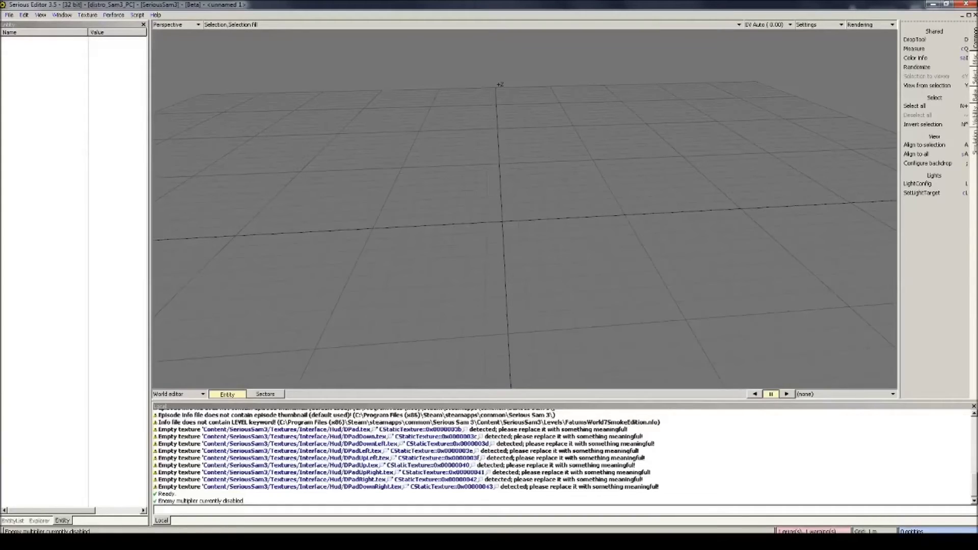
{"action": "key", "text": "Escape"}
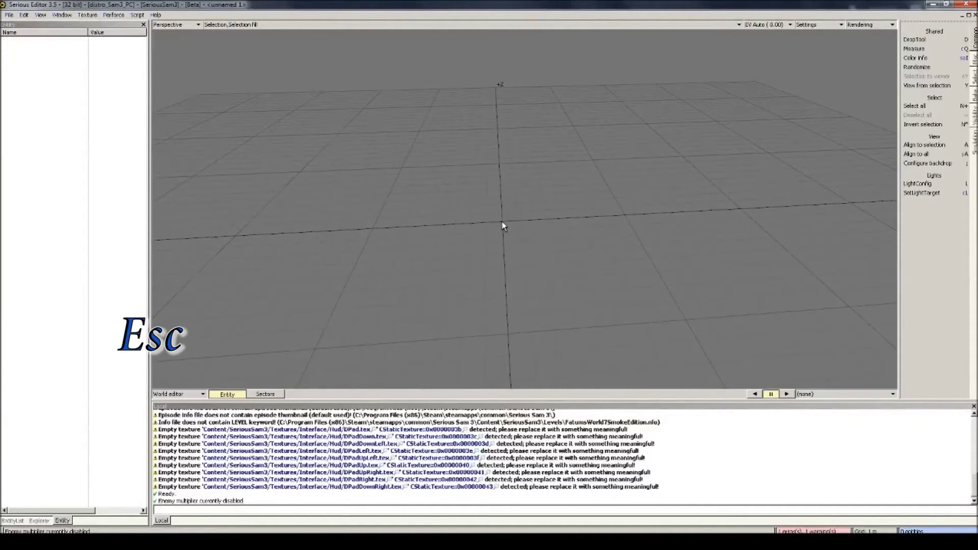
{"action": "key", "text": "Insert"}
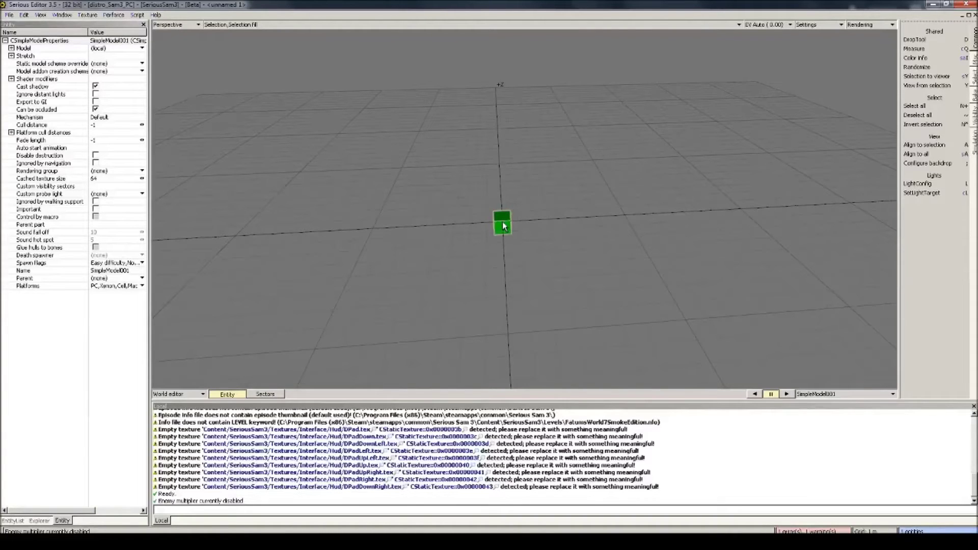
{"action": "key", "text": "e"}
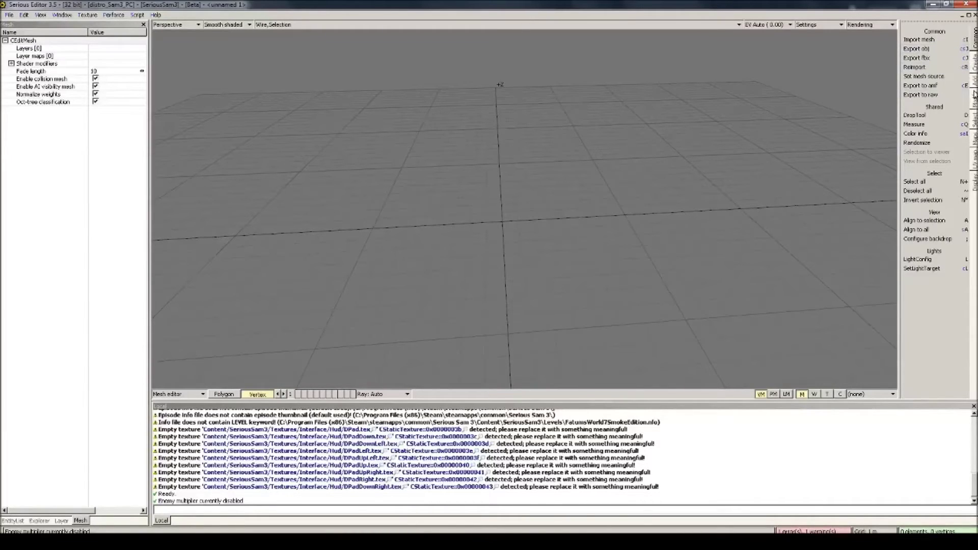
Step: Create a box primitive in the mesh with width 20, height 1 and length 20
{"action": "left_click", "coordinate": [974, 56]}
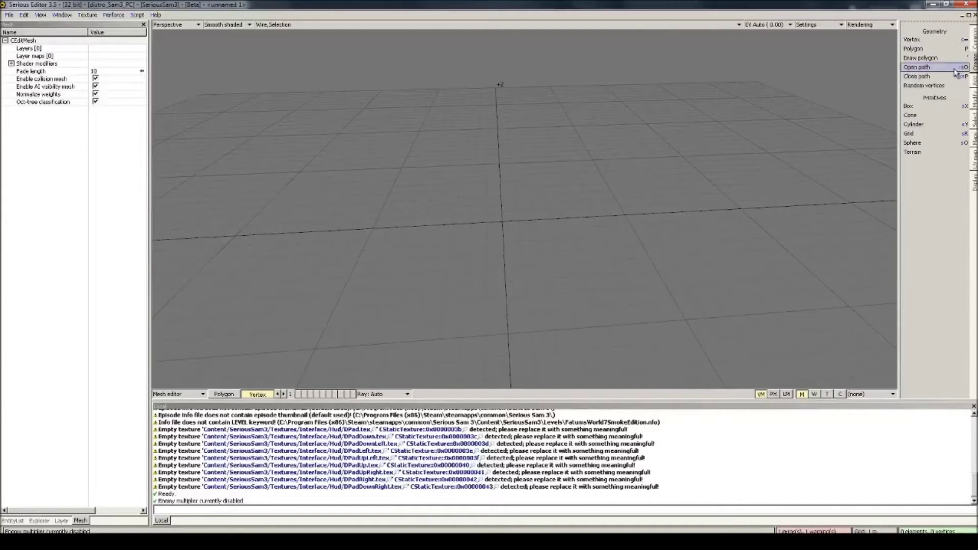
{"action": "left_click", "coordinate": [911, 105]}
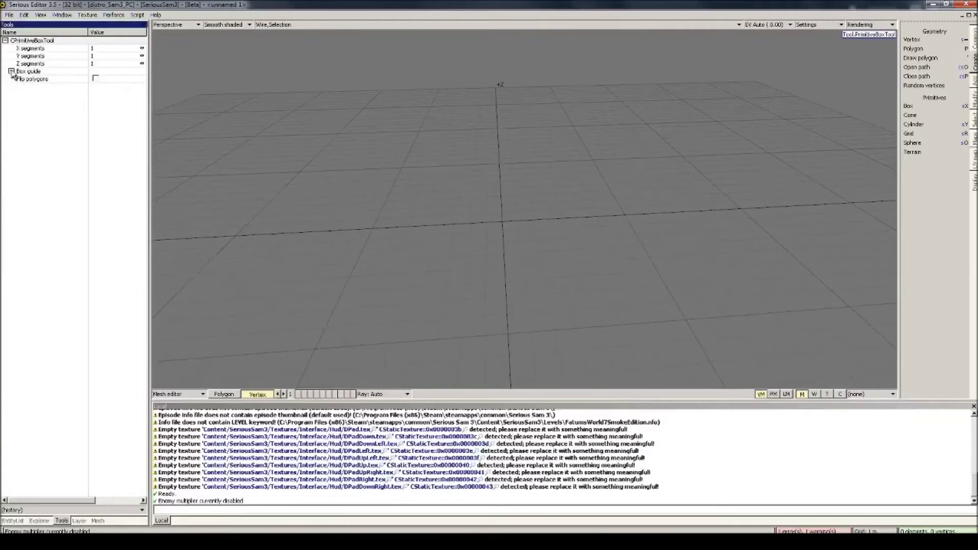
{"action": "left_click", "coordinate": [11, 71]}
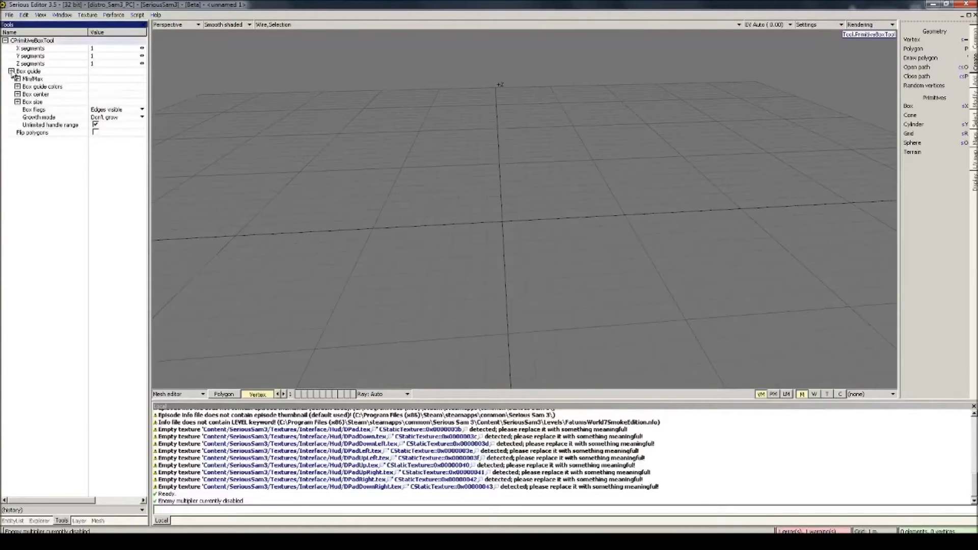
{"action": "left_click", "coordinate": [17, 102]}
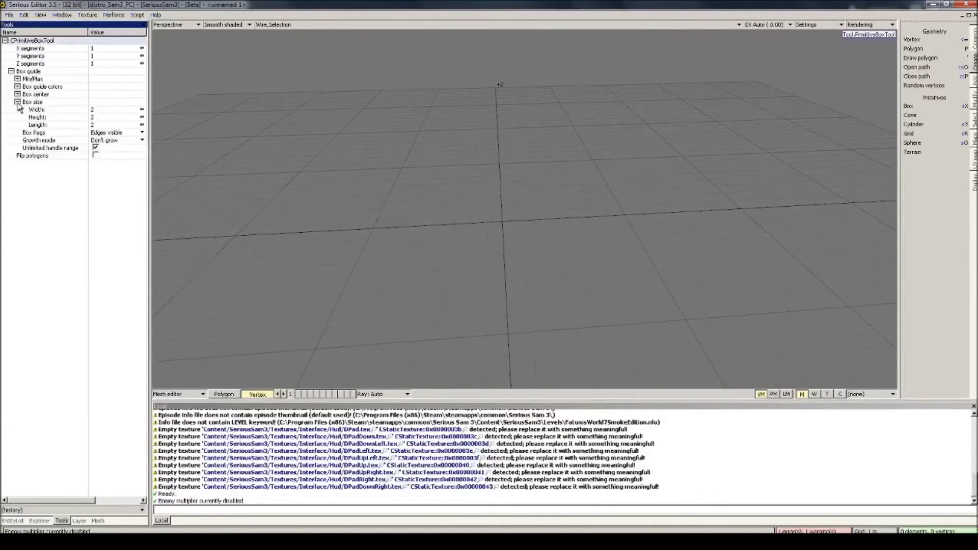
{"action": "left_click", "coordinate": [103, 111]}
{"action": "type", "text": "0"}
{"action": "left_click_drag", "start_coordinate": [100, 118], "coordinate": [90, 121]}
{"action": "type", "text": "1"}
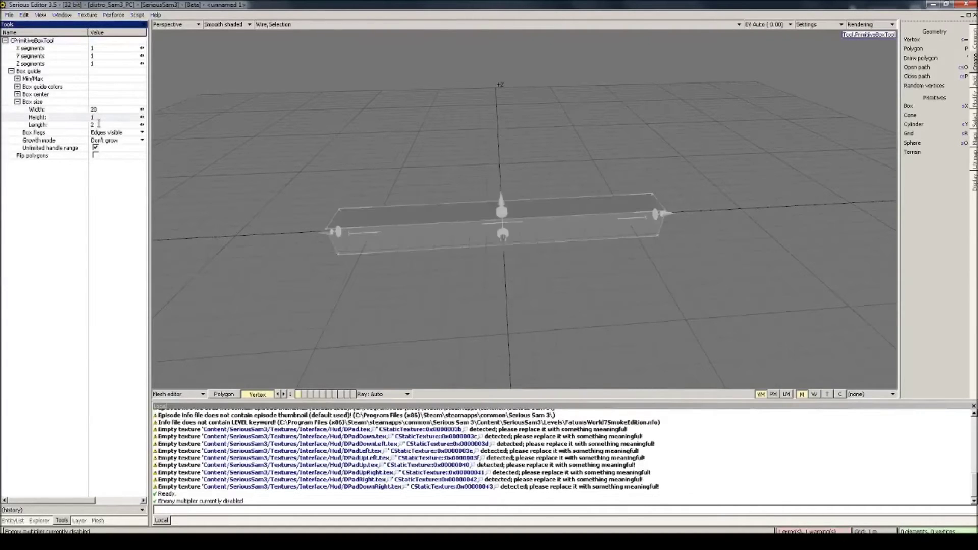
{"action": "left_click", "coordinate": [98, 124]}
{"action": "type", "text": "0"}
{"action": "key", "text": "Return"}
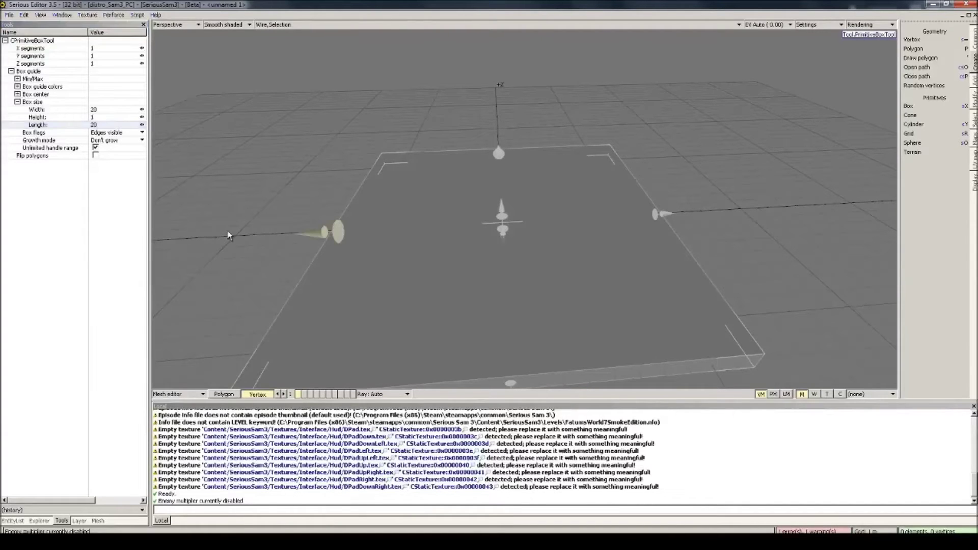
{"action": "key", "text": "grave"}
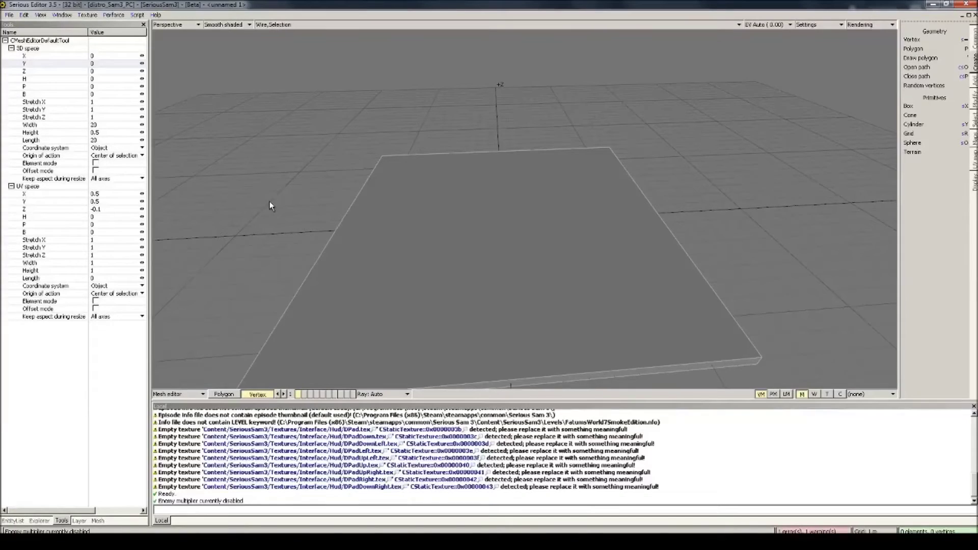
Step: Display the mesh in Shader view and create a new ShaderPreset for the layer's Default polygon map
{"action": "key", "text": "8"}
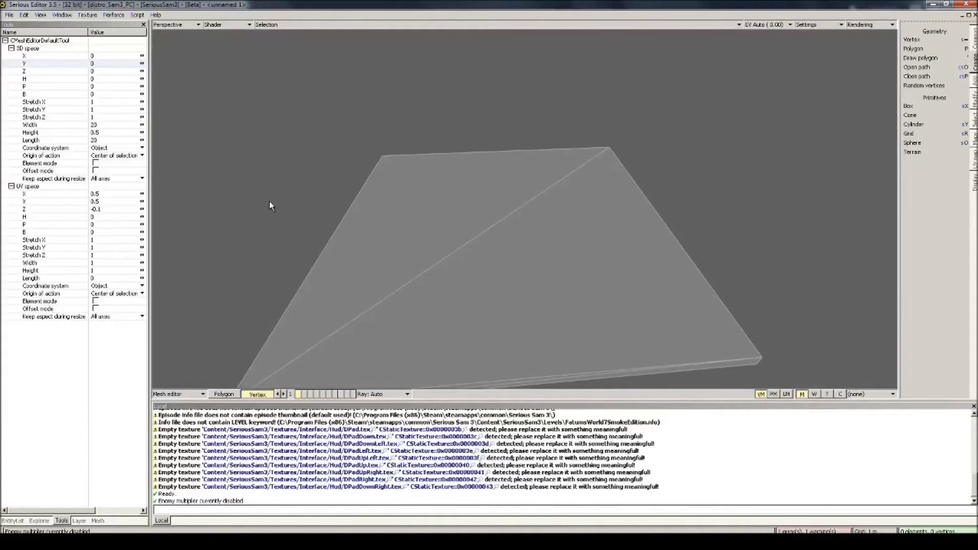
{"action": "left_click", "coordinate": [79, 521]}
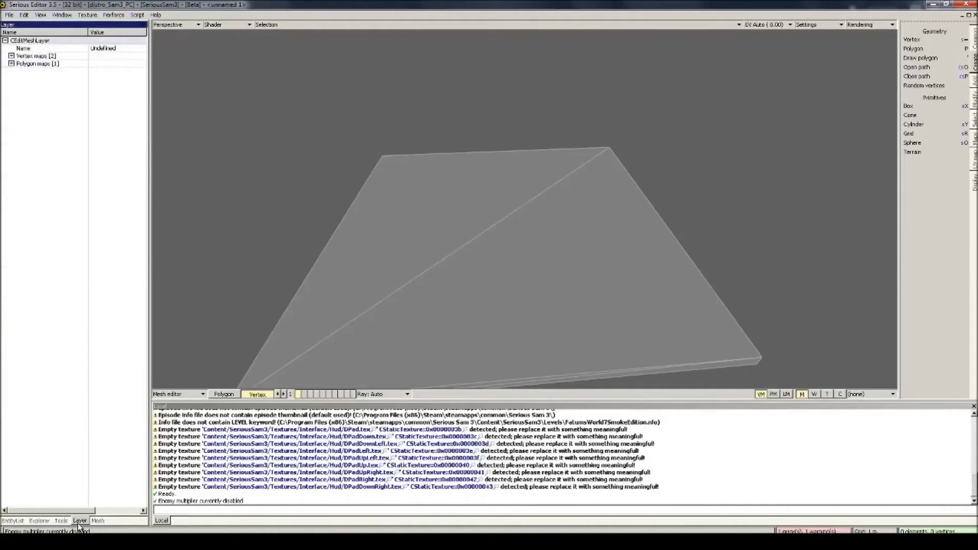
{"action": "left_click", "coordinate": [11, 64]}
{"action": "left_click", "coordinate": [142, 71]}
{"action": "mouse_move", "coordinate": [145, 80]}
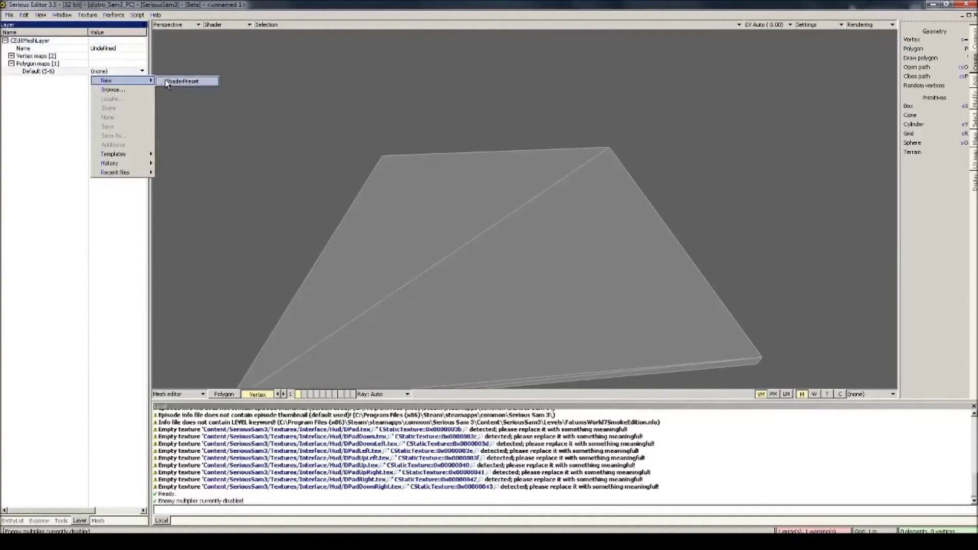
{"action": "left_click", "coordinate": [181, 81]}
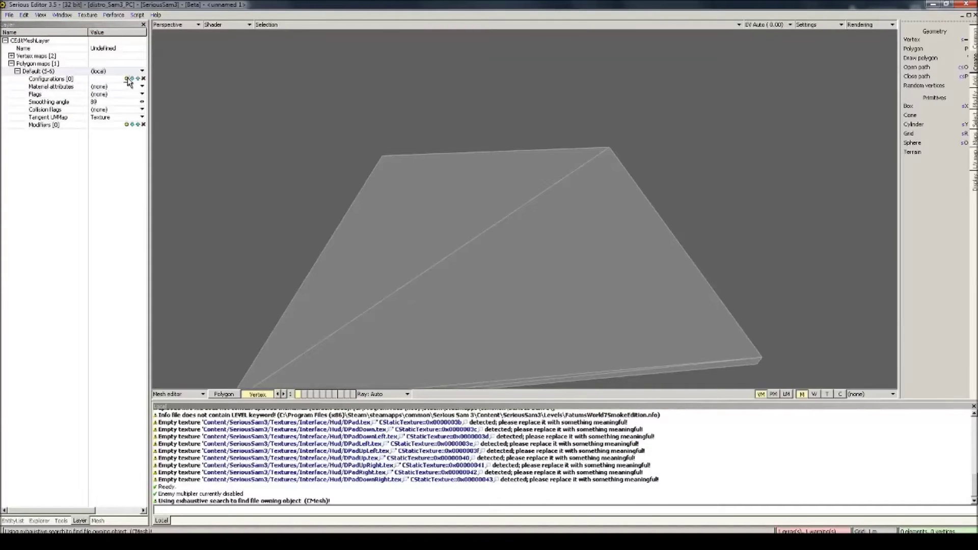
Step: Add a configuration to the Default shader preset and assign the Standard shader to it
{"action": "left_click", "coordinate": [126, 79]}
{"action": "left_click", "coordinate": [142, 87]}
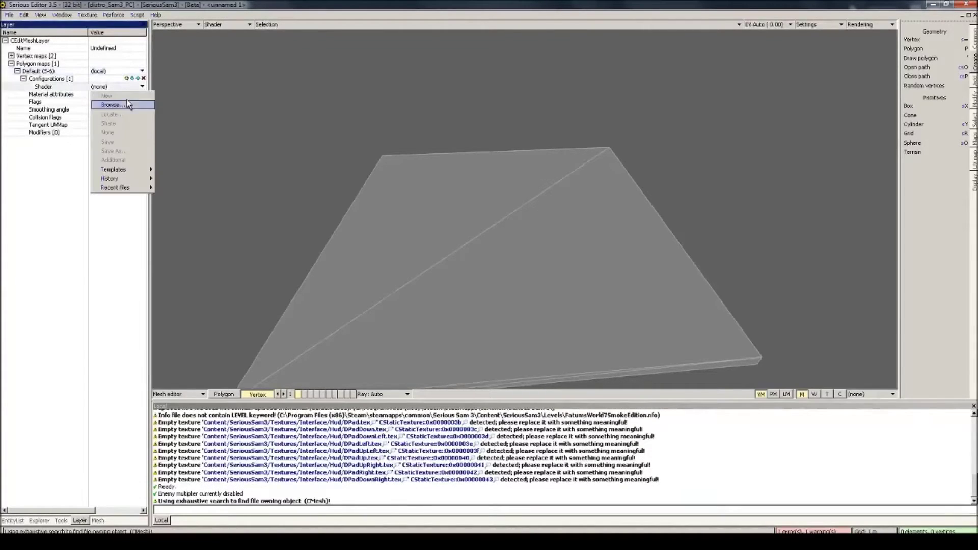
{"action": "left_click", "coordinate": [126, 99]}
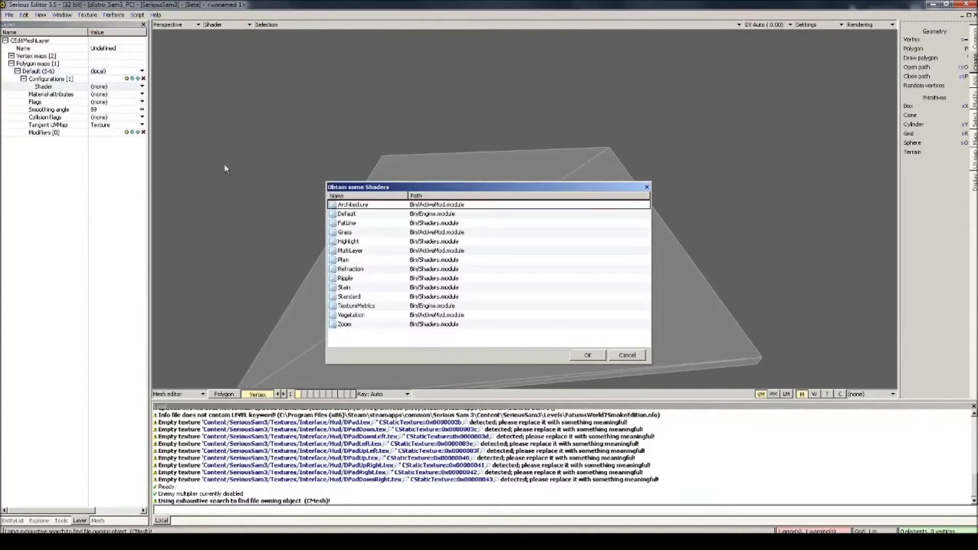
{"action": "double_click", "coordinate": [343, 298]}
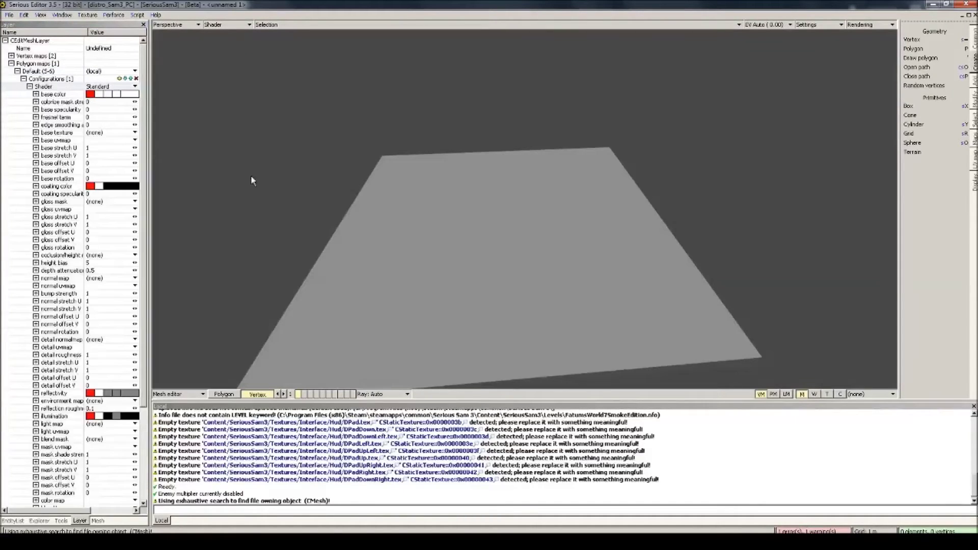
Step: Browse for a base texture in the folder Content/SeriousSam3/Textures/Generic/Floor
{"action": "right_click", "coordinate": [105, 135]}
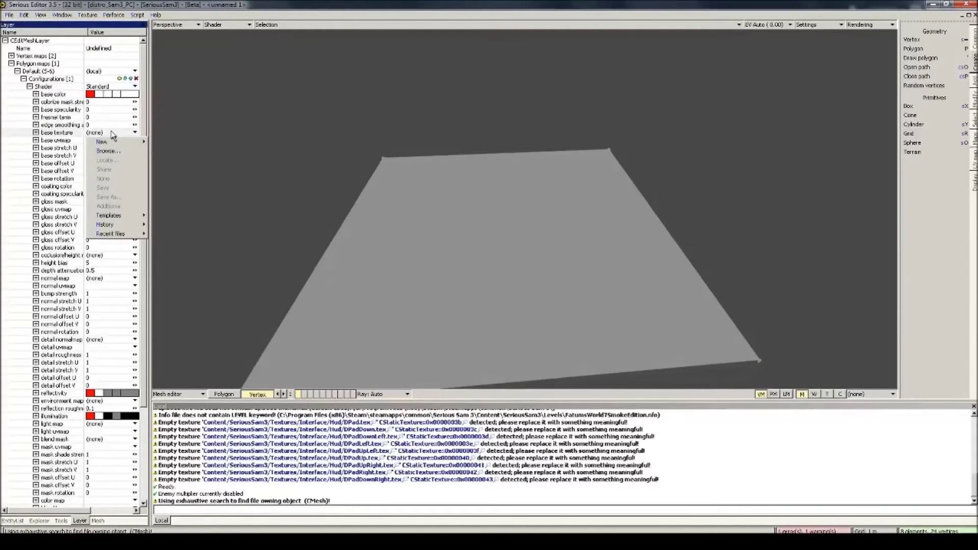
{"action": "left_click", "coordinate": [109, 151]}
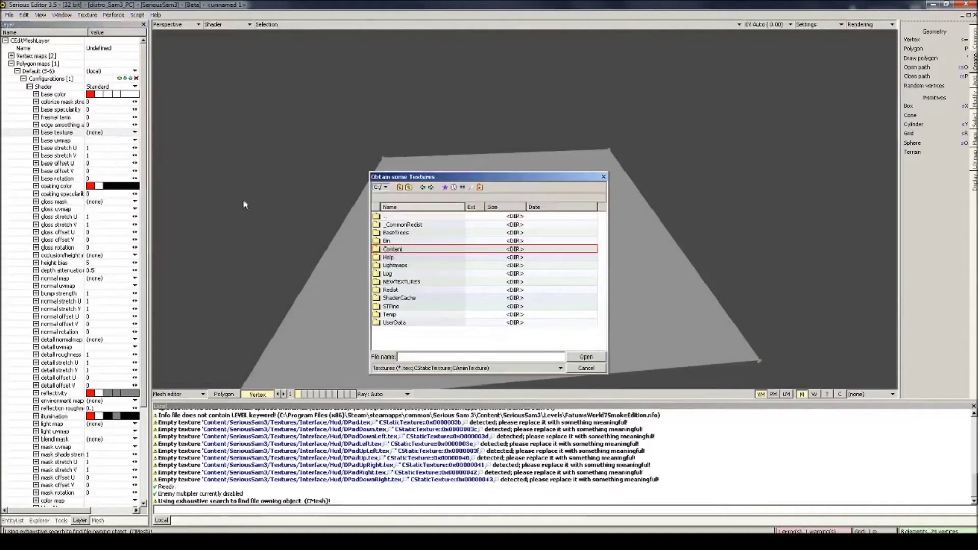
{"action": "double_click", "coordinate": [382, 249]}
{"action": "double_click", "coordinate": [408, 303]}
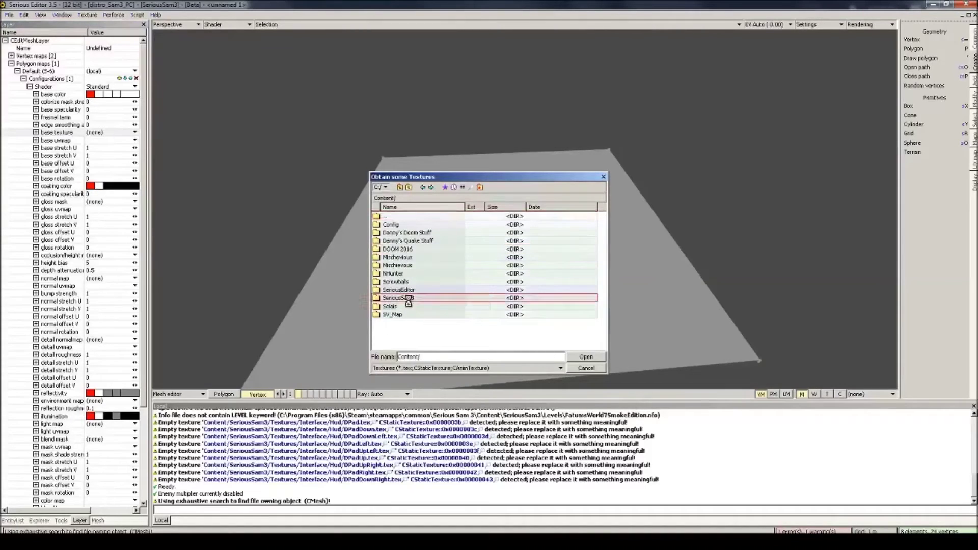
{"action": "scroll", "coordinate": [407, 313], "scroll_direction": "down", "scroll_amount": 3}
{"action": "double_click", "coordinate": [399, 332]}
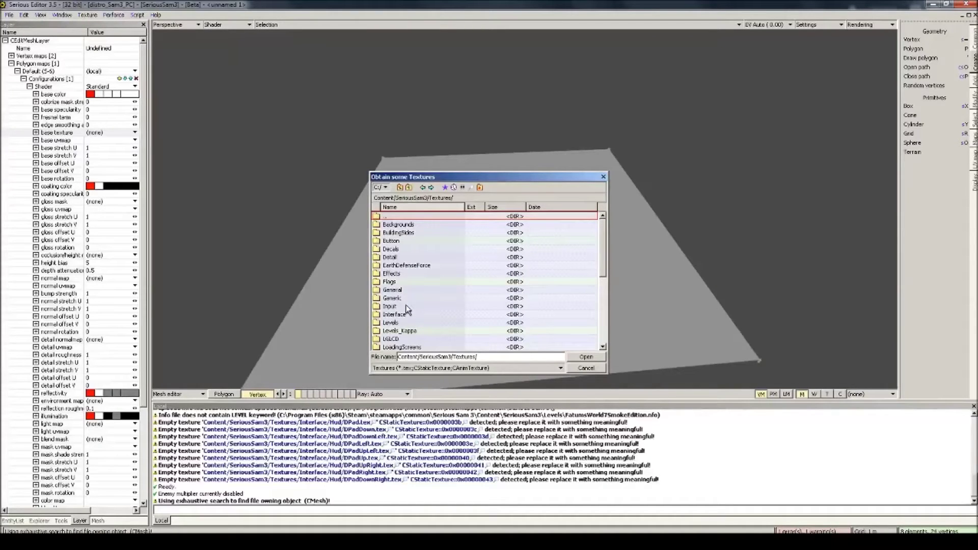
{"action": "double_click", "coordinate": [406, 299]}
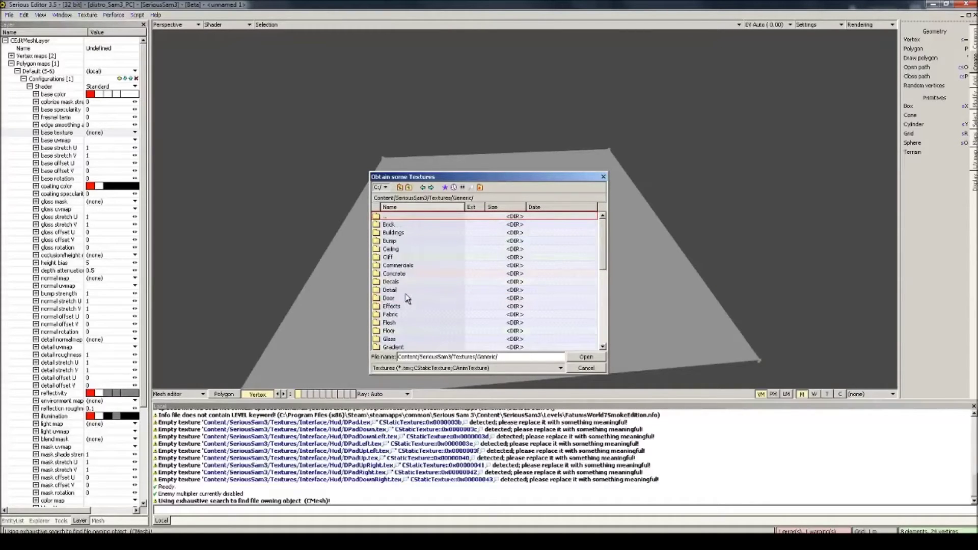
{"action": "double_click", "coordinate": [391, 330]}
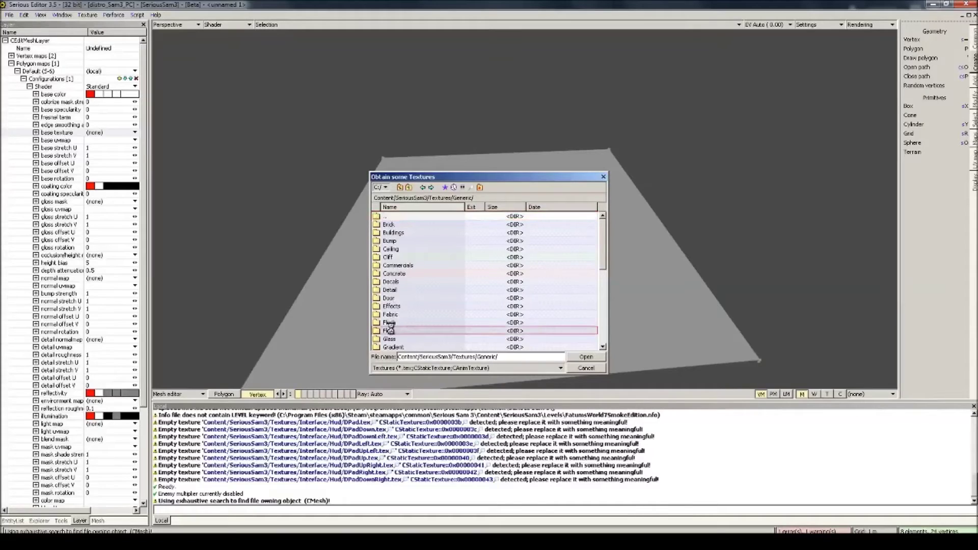
Step: Preview the textures in the Floor folder and assign BigStoneTiles_CM as the shader's base texture
{"action": "mouse_move", "coordinate": [409, 227]}
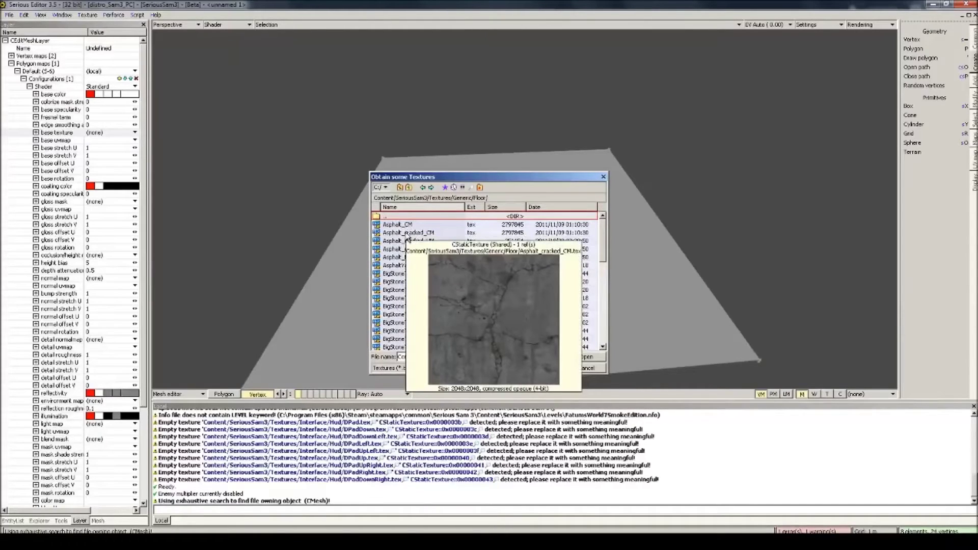
{"action": "key", "text": "F3"}
{"action": "mouse_move", "coordinate": [399, 260]}
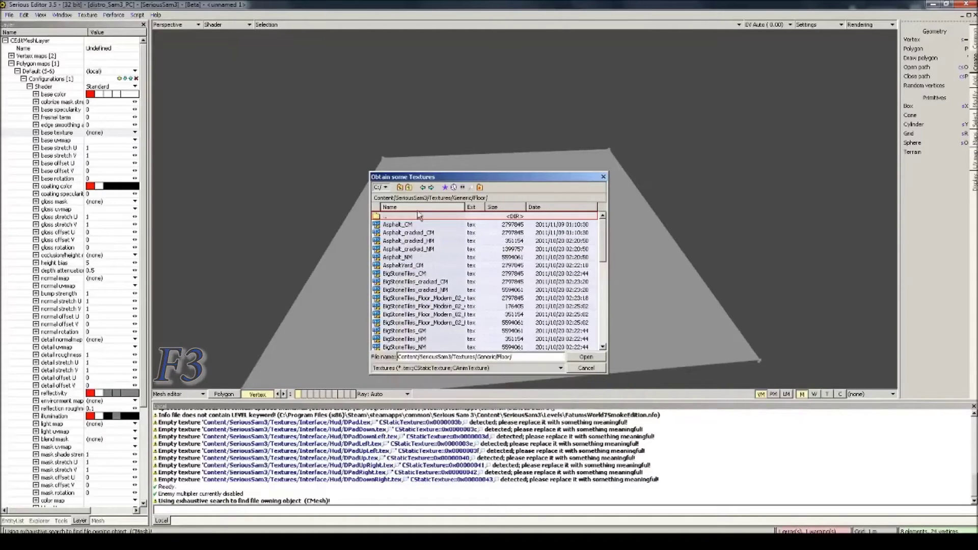
{"action": "left_click", "coordinate": [409, 187]}
{"action": "left_click", "coordinate": [409, 188]}
{"action": "double_click", "coordinate": [397, 299]}
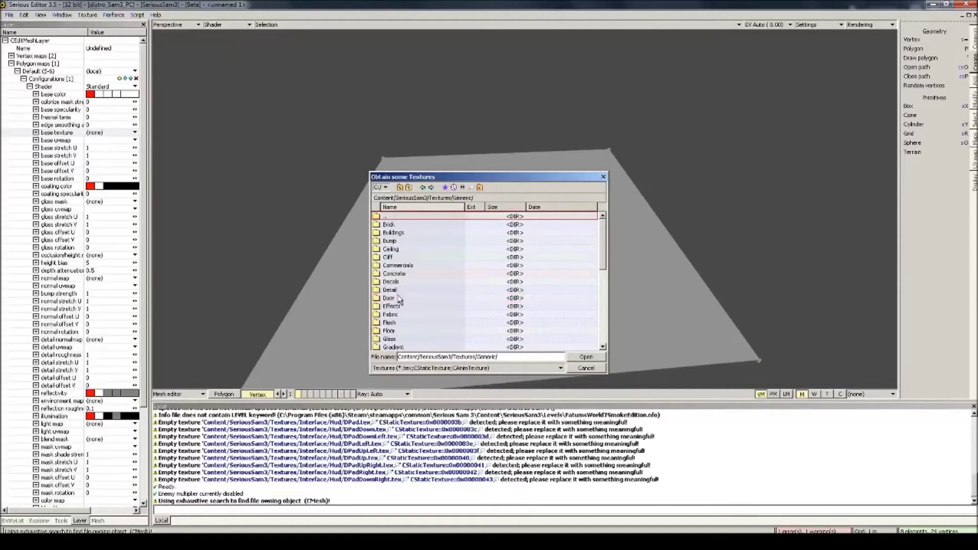
{"action": "left_click", "coordinate": [396, 314]}
{"action": "double_click", "coordinate": [395, 331]}
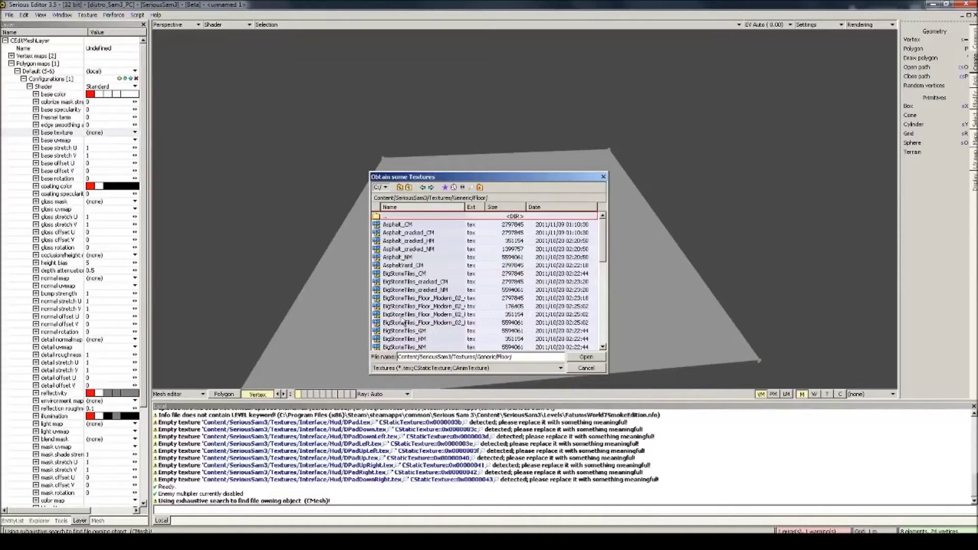
{"action": "double_click", "coordinate": [411, 276]}
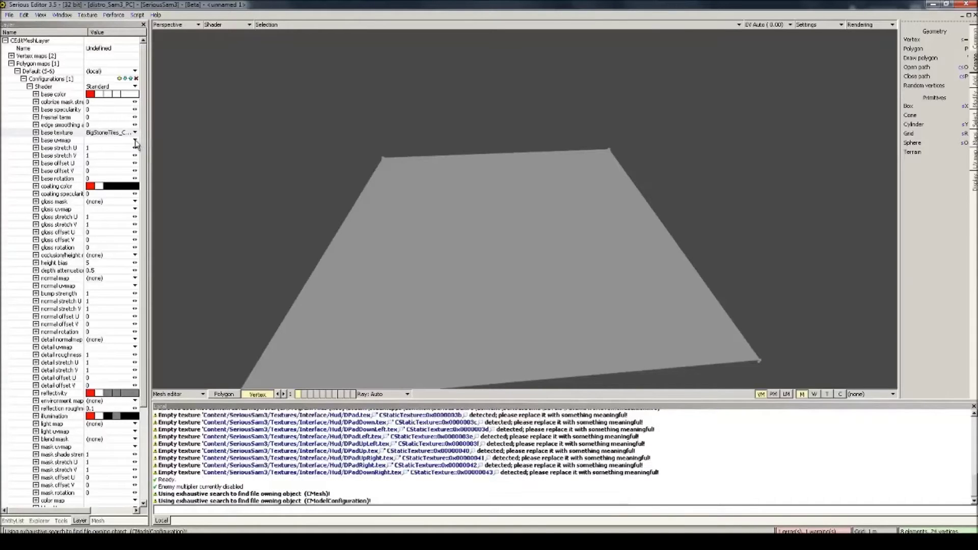
Step: Set the base uvmap to Texture and base stretch U and V to 10
{"action": "left_click", "coordinate": [115, 140]}
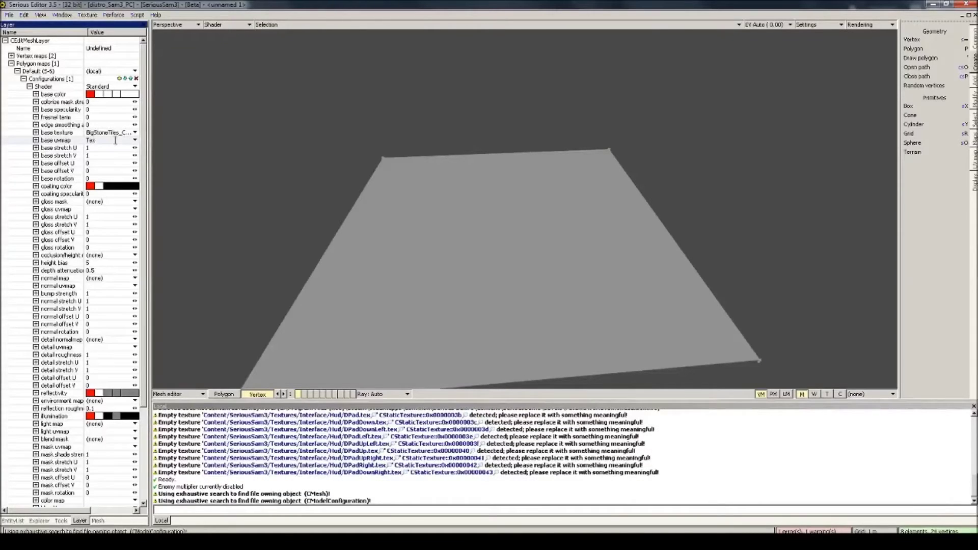
{"action": "type", "text": "Texture"}
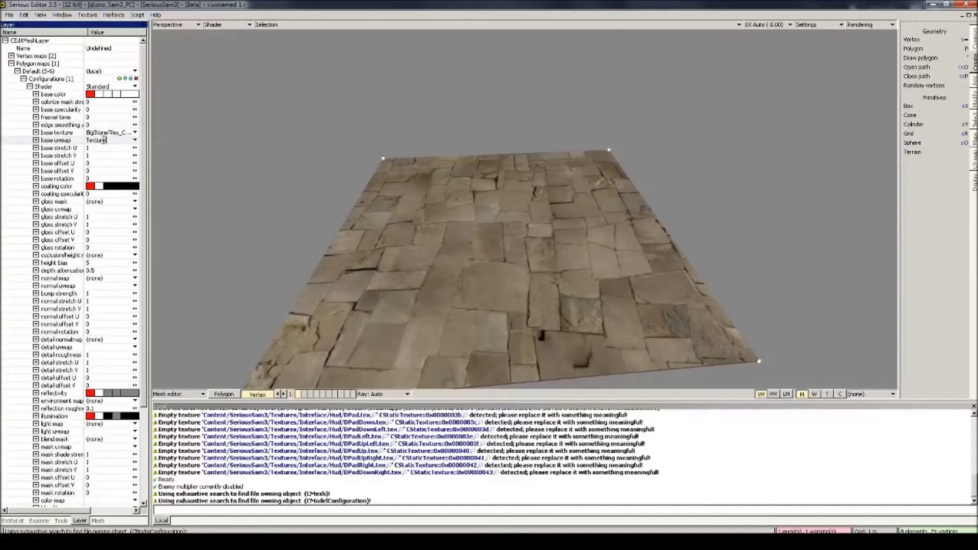
{"action": "left_click", "coordinate": [103, 148]}
{"action": "type", "text": "0"}
{"action": "left_click", "coordinate": [100, 156]}
{"action": "type", "text": "0"}
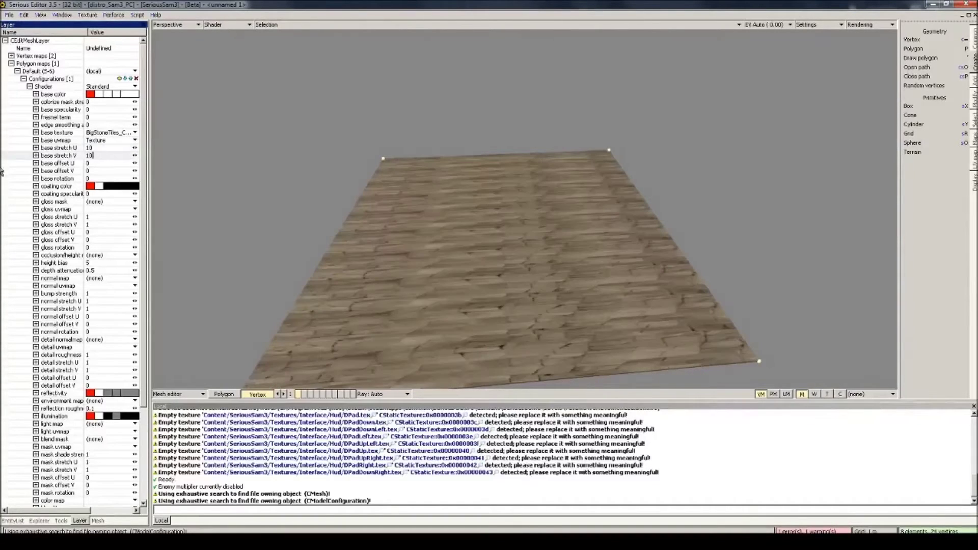
{"action": "left_click", "coordinate": [110, 167]}
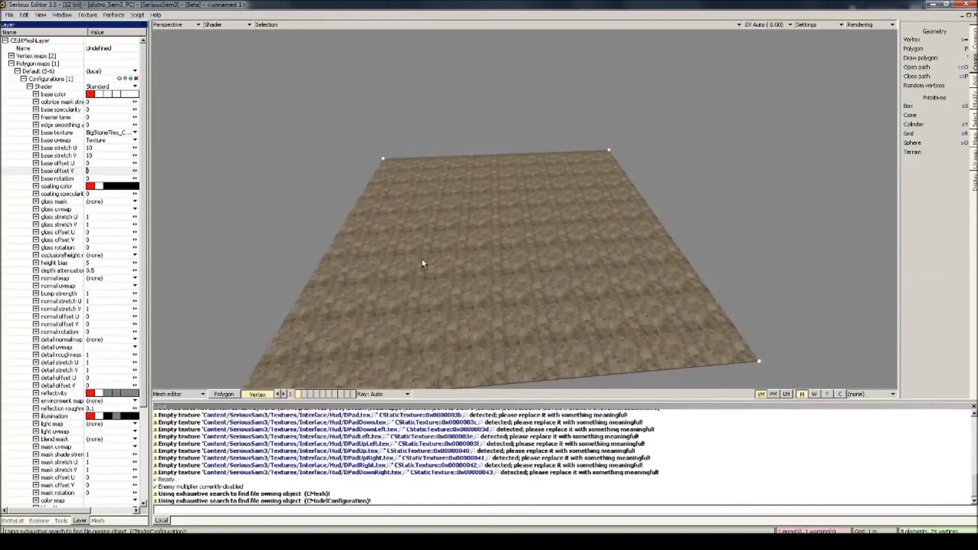
Step: Assign BigStoneTiles_NM.tex from the Floor folder as the shader's normal map
{"action": "left_click", "coordinate": [101, 279]}
{"action": "left_click", "coordinate": [110, 304]}
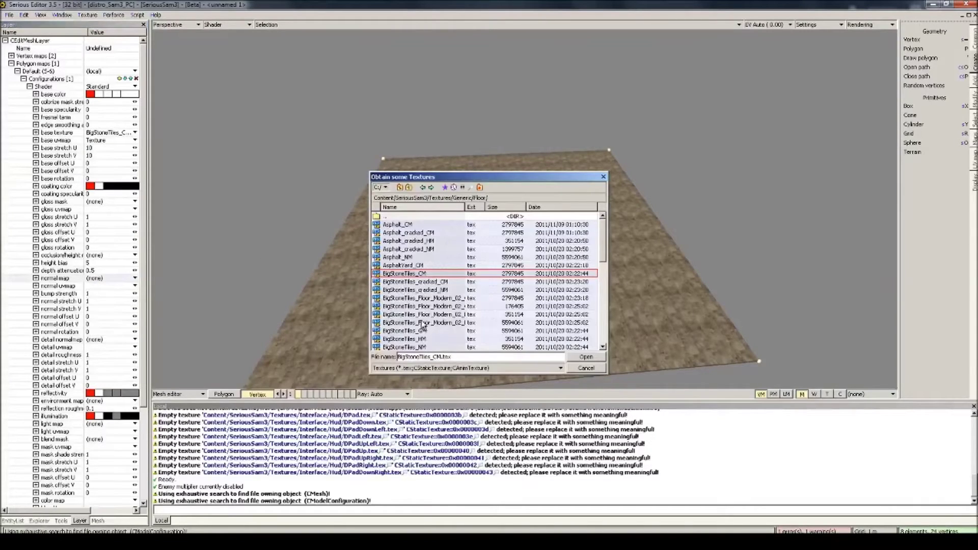
{"action": "scroll", "coordinate": [423, 326], "scroll_direction": "down", "scroll_amount": 2}
{"action": "left_click", "coordinate": [428, 307]}
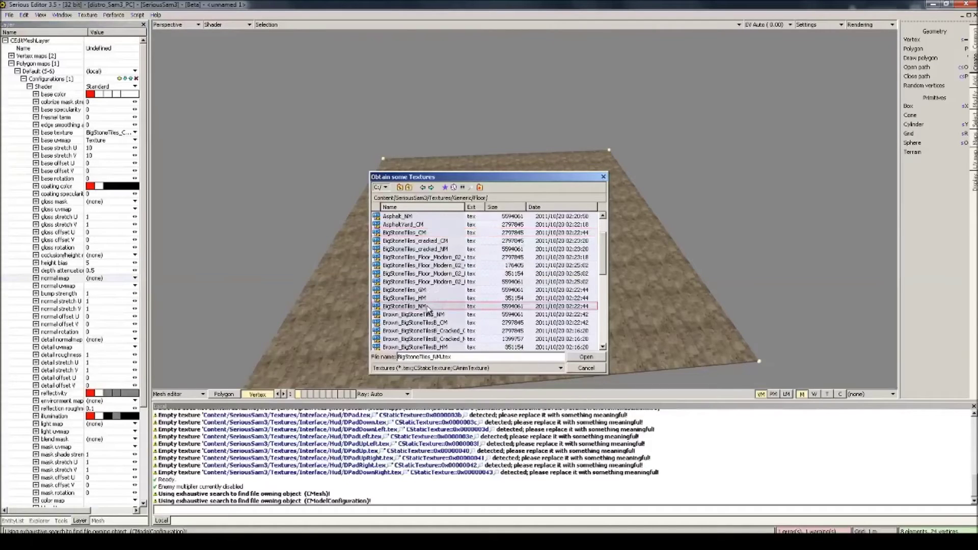
{"action": "mouse_move", "coordinate": [427, 308]}
{"action": "left_click", "coordinate": [584, 358]}
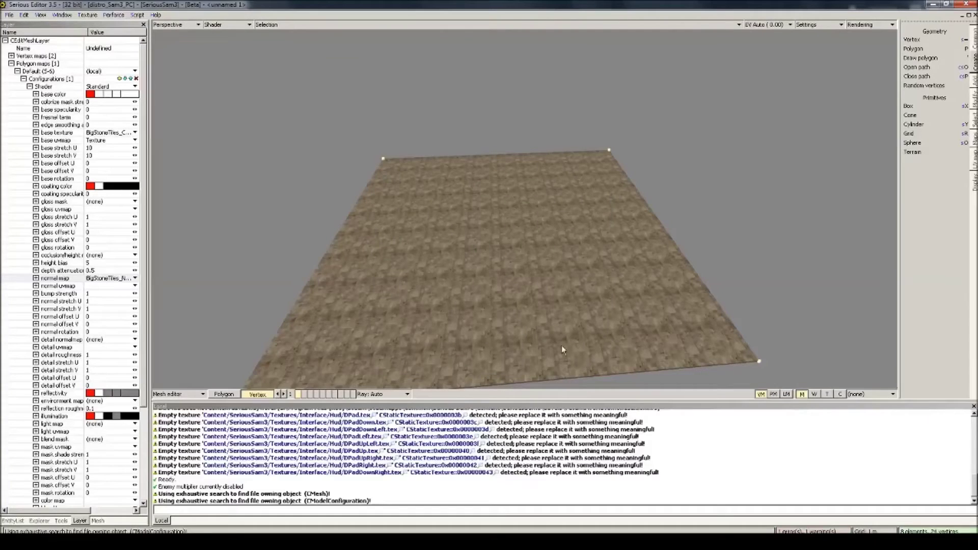
Step: Set the normal uvmap to Texture and normal stretch U and V to 10
{"action": "left_click", "coordinate": [134, 286]}
{"action": "left_click", "coordinate": [107, 295]}
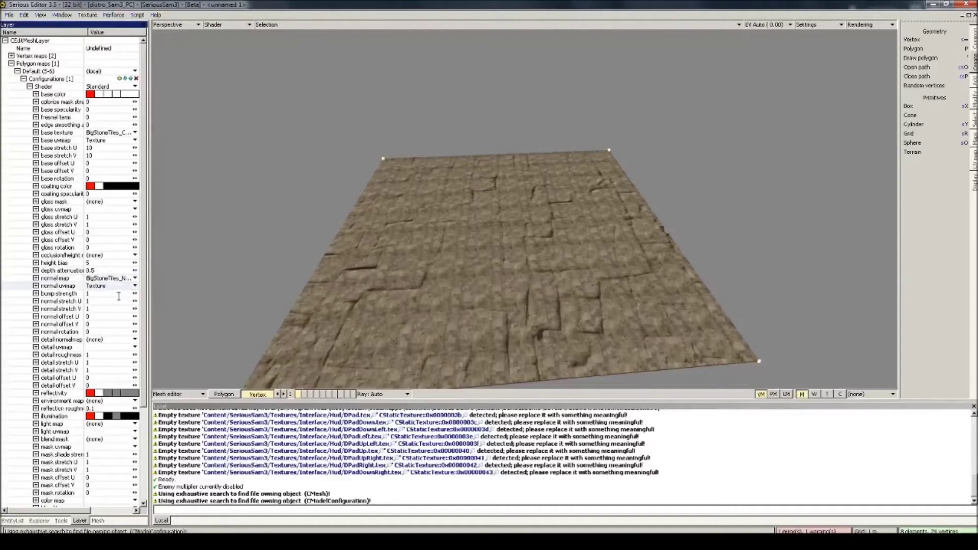
{"action": "type", "text": "0"}
{"action": "left_click", "coordinate": [96, 317]}
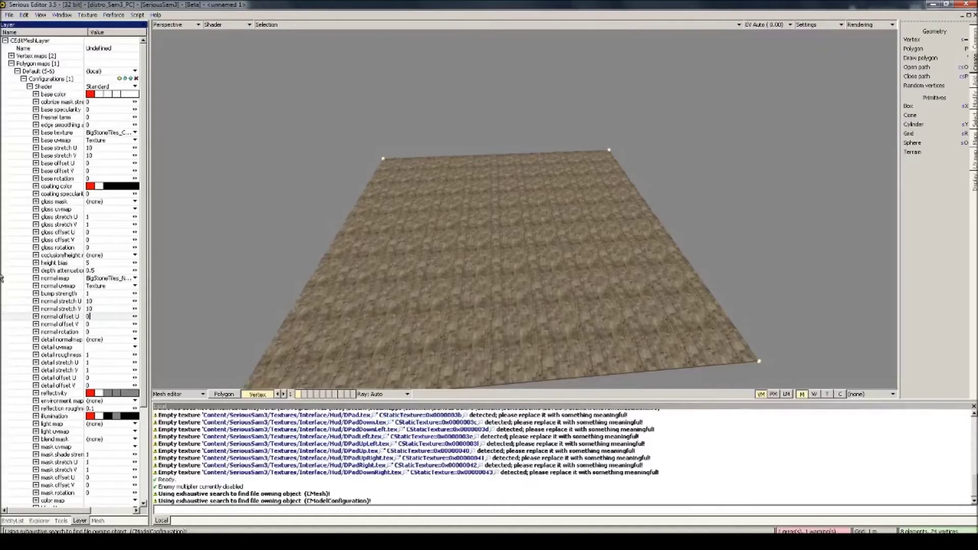
{"action": "left_click", "coordinate": [240, 156]}
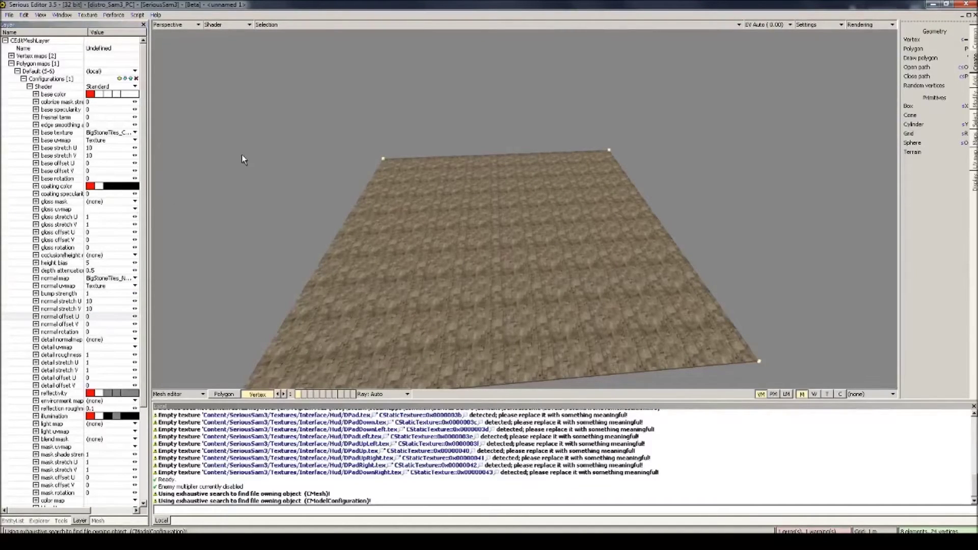
Step: Switch the view to Smooth shaded and create a box primitive with width, height and length 4
{"action": "key", "text": "3"}
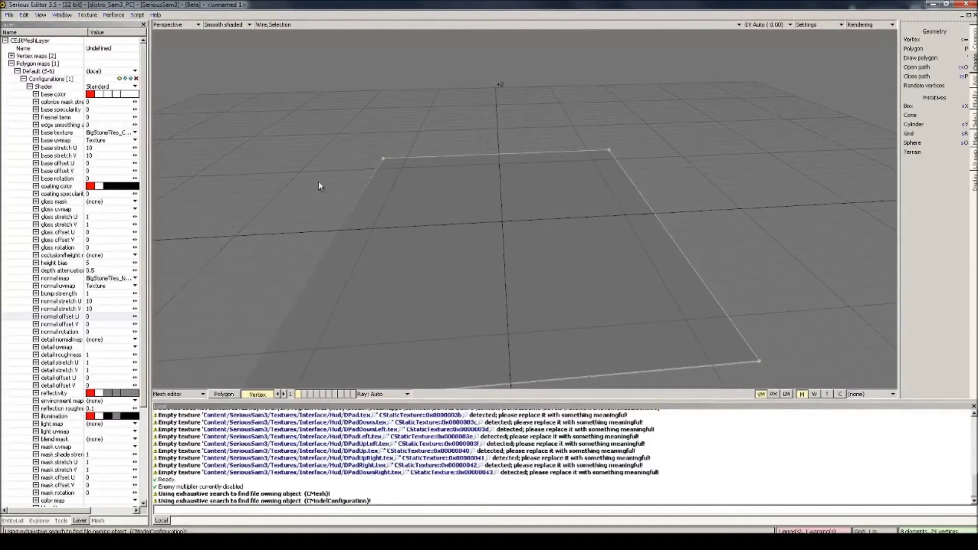
{"action": "left_click", "coordinate": [908, 105]}
{"action": "left_click", "coordinate": [62, 521]}
{"action": "left_click", "coordinate": [12, 71]}
{"action": "left_click", "coordinate": [17, 102]}
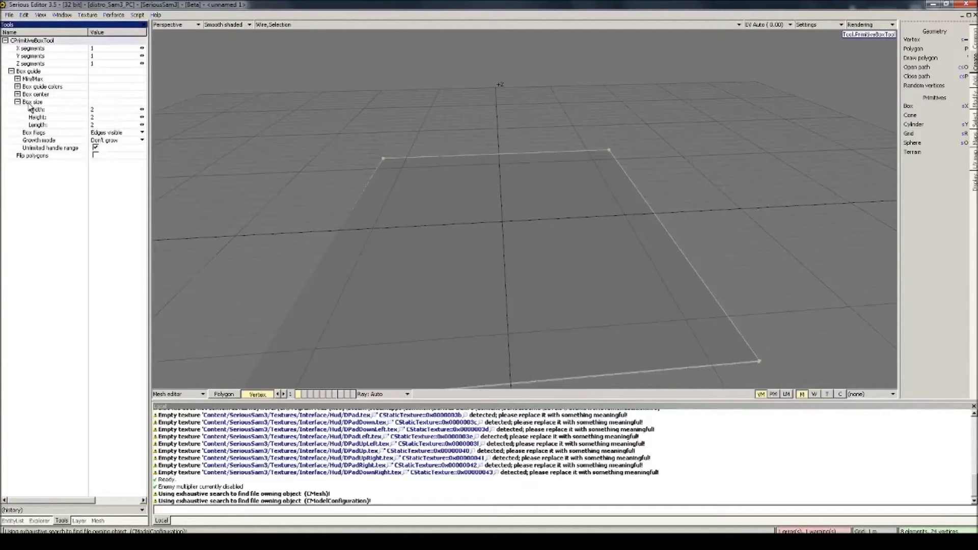
{"action": "left_click", "coordinate": [100, 111]}
{"action": "type", "text": "4"}
{"action": "key", "text": "Return"}
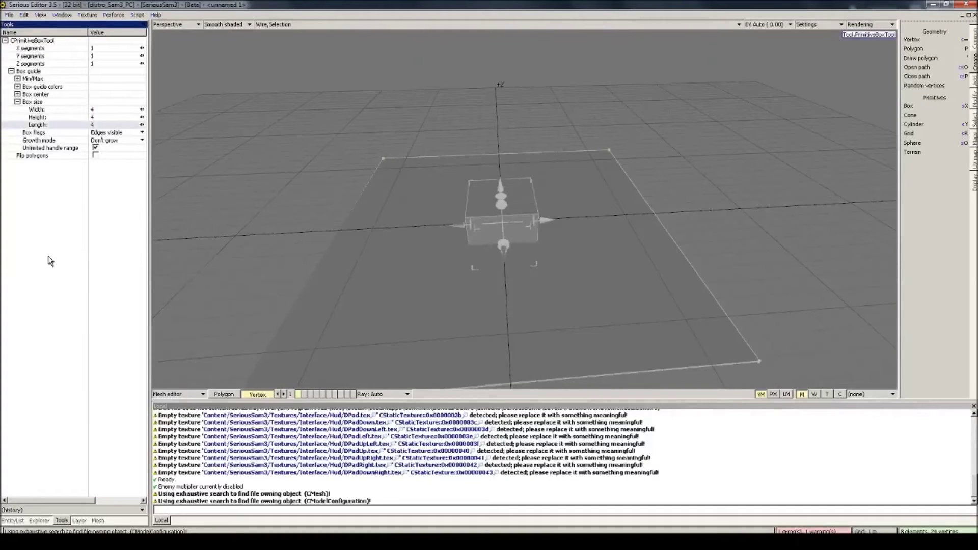
Step: In Polygon mode, select the small box and move it onto the floor at X 5.3, Y 2, Z 4.4
{"action": "left_click", "coordinate": [224, 394]}
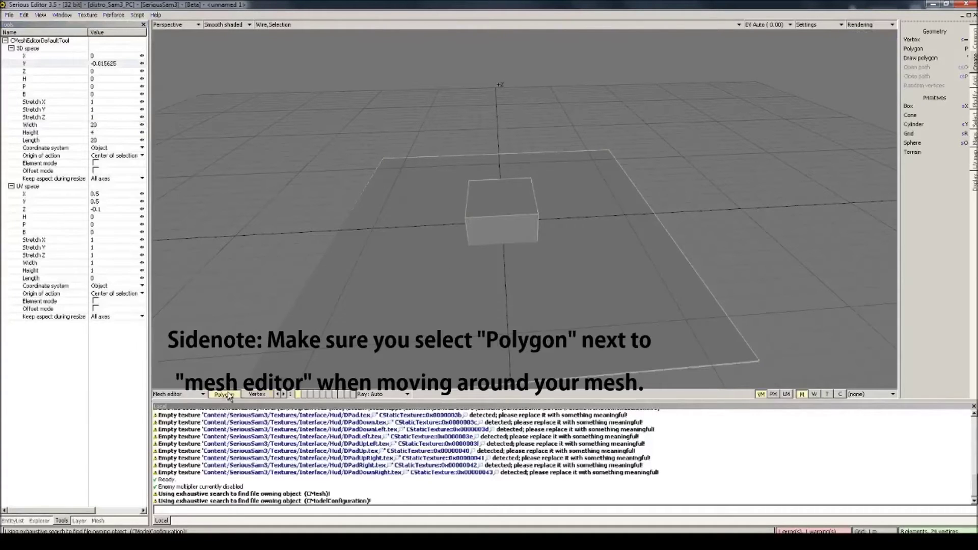
{"action": "left_click", "coordinate": [503, 200]}
{"action": "middle_click_drag", "start_coordinate": [503, 198], "coordinate": [532, 197]}
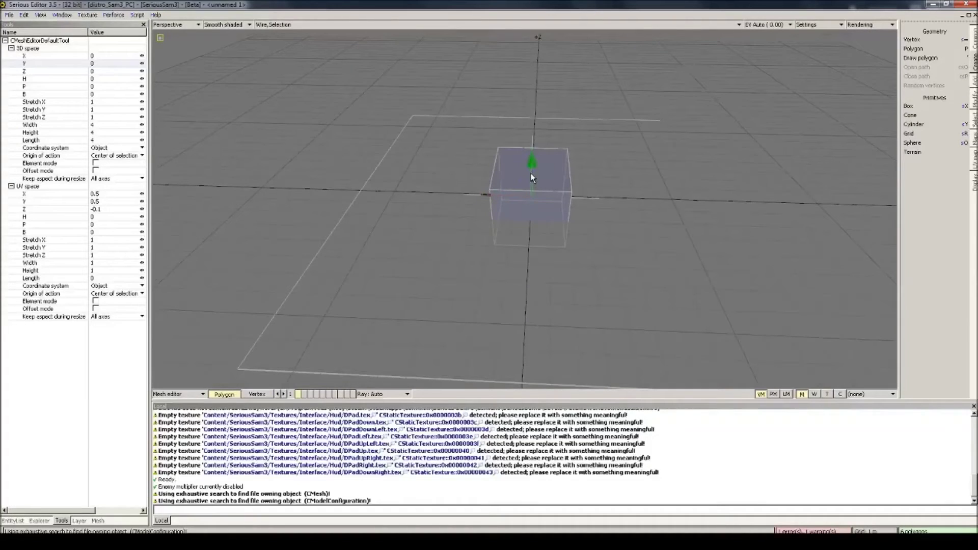
{"action": "key", "text": "ctrl"}
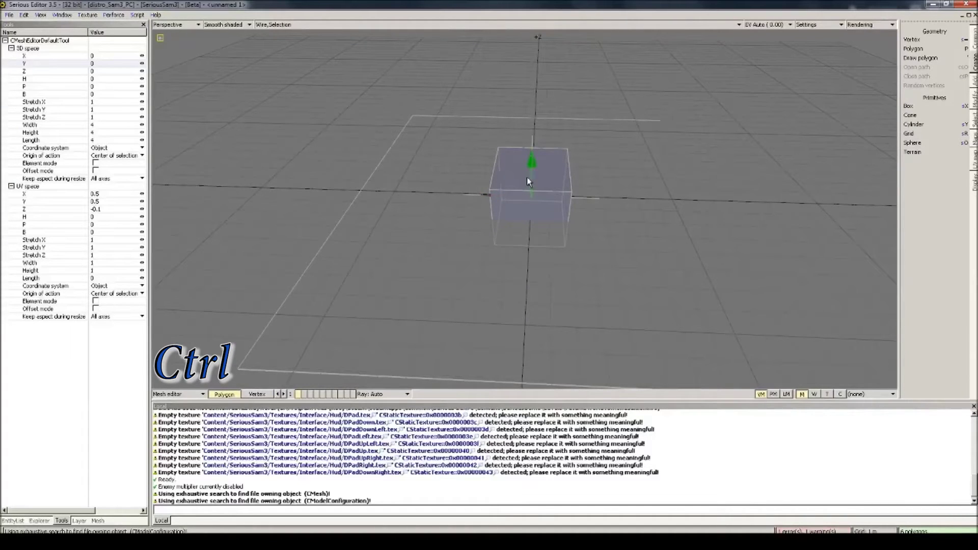
{"action": "left_click", "coordinate": [526, 201], "text": "ctrl"}
{"action": "left_click", "coordinate": [530, 169], "text": "ctrl"}
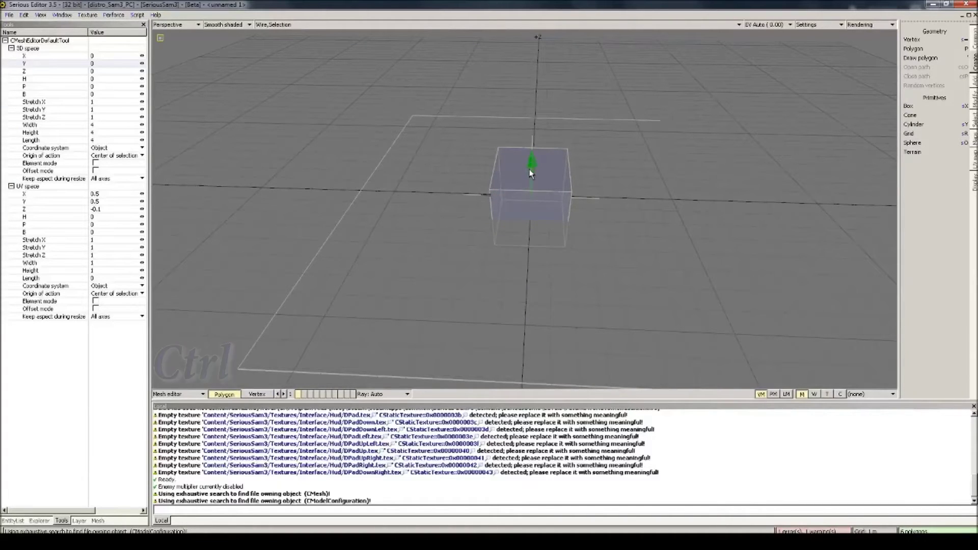
{"action": "left_click_drag", "start_coordinate": [529, 172], "coordinate": [436, 121]}
{"action": "middle_click_drag", "start_coordinate": [437, 121], "coordinate": [477, 124]}
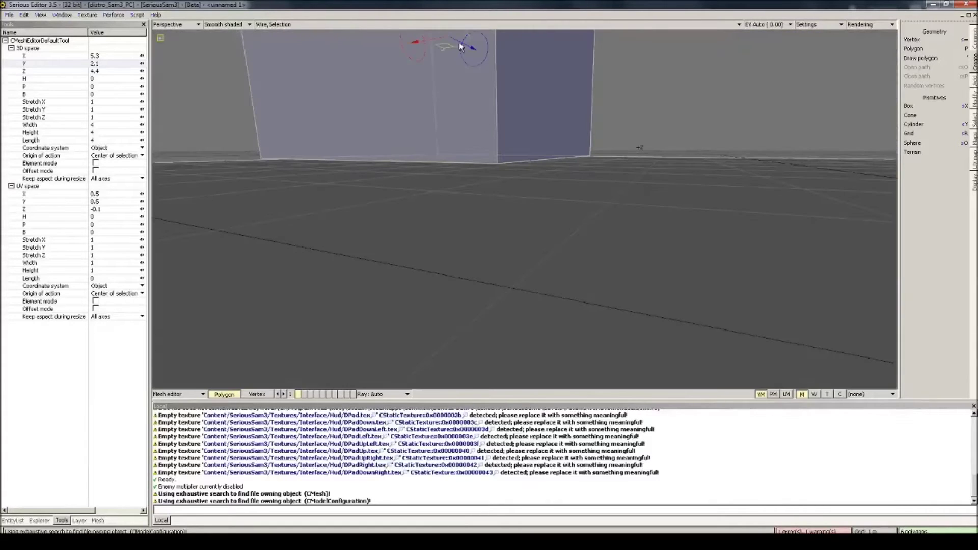
{"action": "left_click_drag", "start_coordinate": [448, 36], "coordinate": [449, 42]}
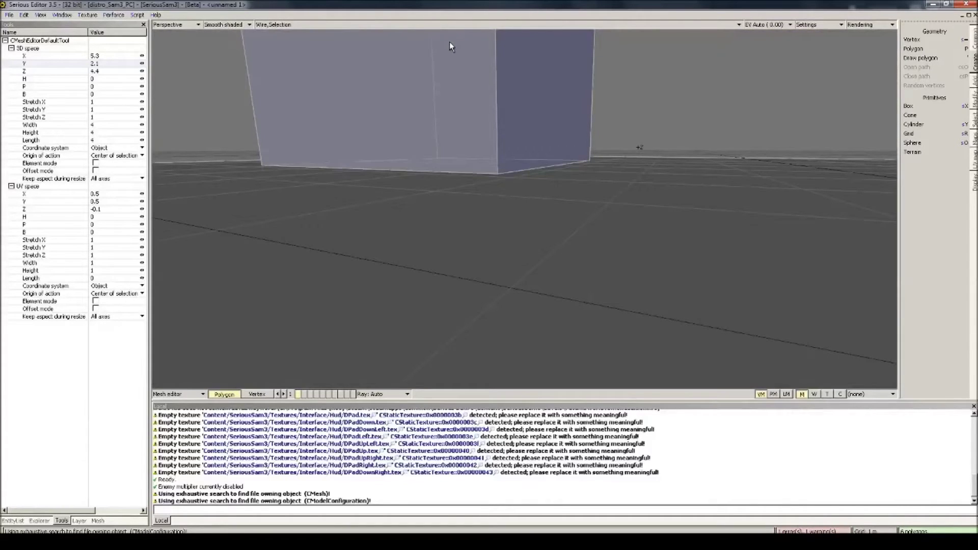
{"action": "mouse_move", "coordinate": [449, 41]}
{"action": "middle_mouse_down"}
{"action": "mouse_move", "coordinate": [458, 63]}
{"action": "mouse_move", "coordinate": [449, 42]}
{"action": "middle_mouse_up"}
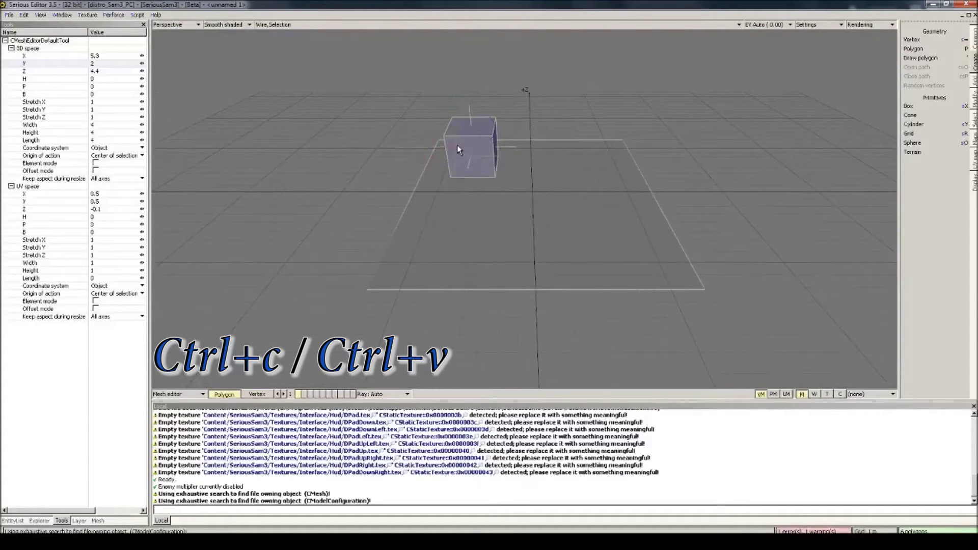
Step: Paste two copies of the box, placing them at X -4.2, Z 4.4 and X -4.2, Z -4.9 with Y 2
{"action": "left_click_drag", "start_coordinate": [457, 145], "coordinate": [553, 155]}
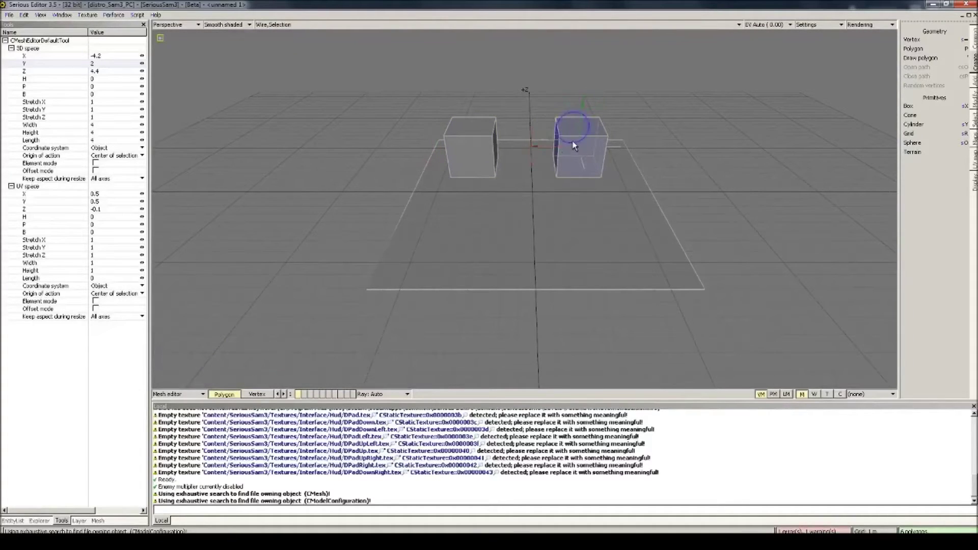
{"action": "left_click_drag", "start_coordinate": [573, 135], "coordinate": [578, 192]}
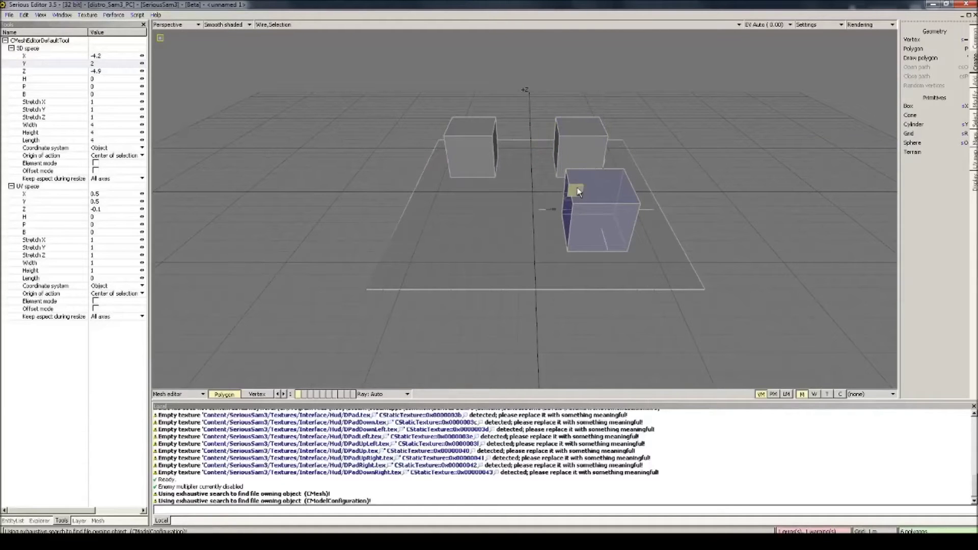
Step: Return to the world editor and select the small simple model on the floor in front of the boxes
{"action": "key", "text": "e"}
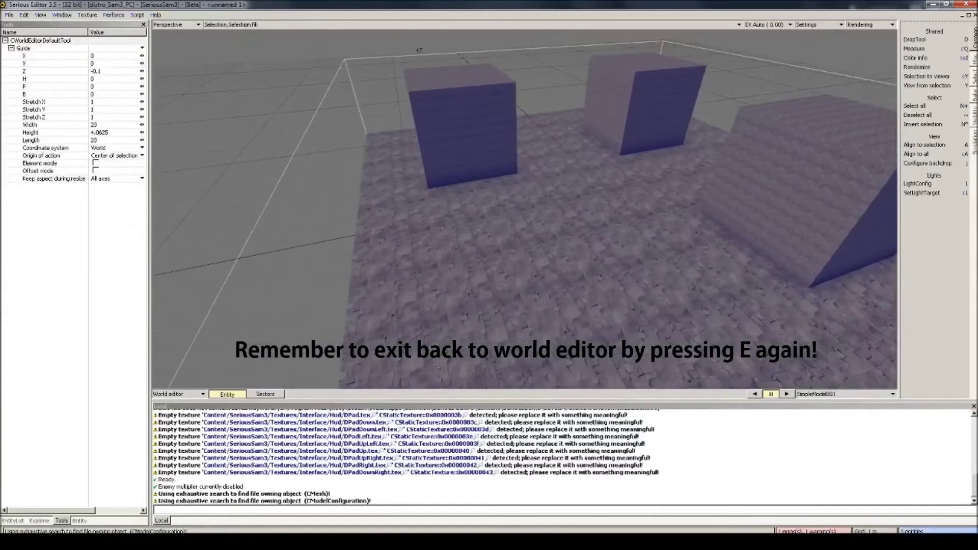
{"action": "left_click", "coordinate": [492, 249]}
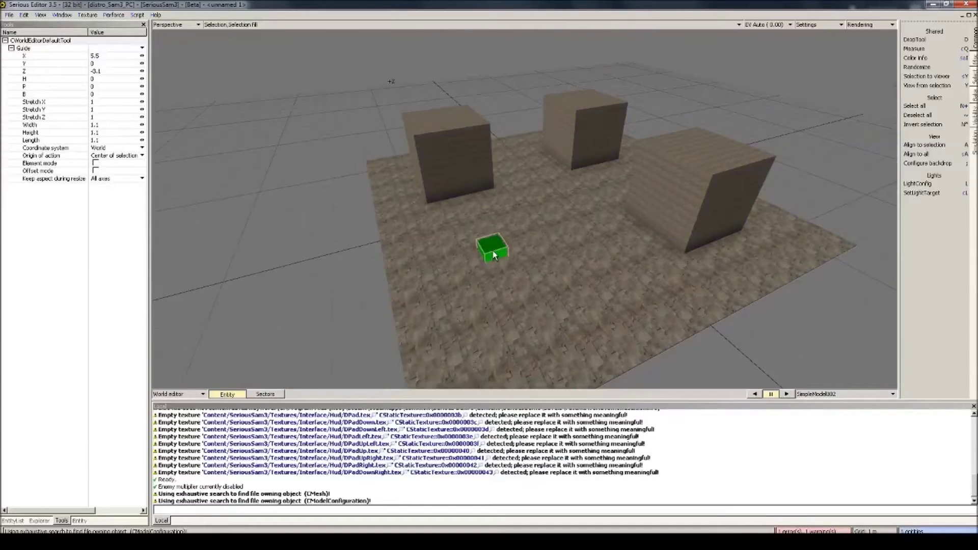
{"action": "key", "text": "e"}
{"action": "key", "text": "e"}
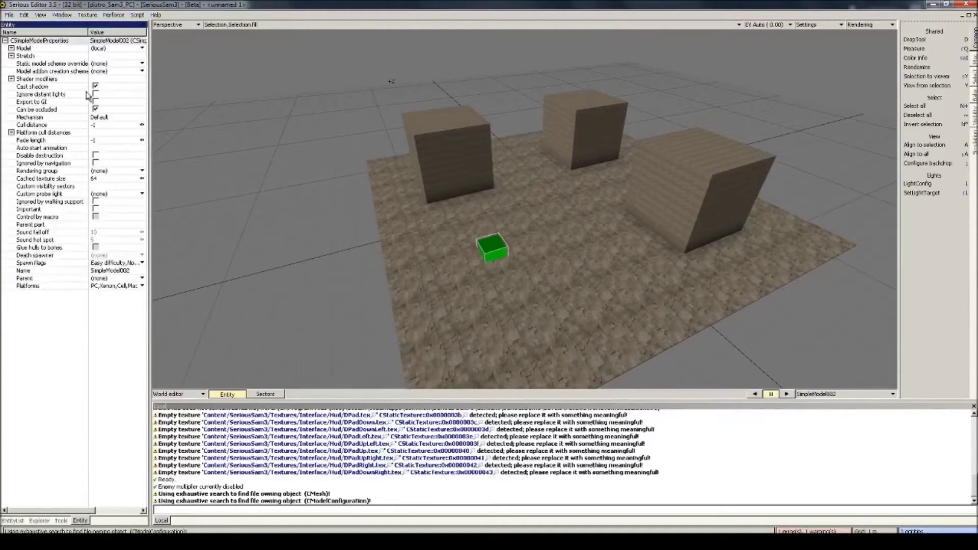
Step: Assign Chair.mdl from Content/SeriousSam3/Models/Generic/Objects as the model of the selected simple model
{"action": "left_click", "coordinate": [98, 49]}
{"action": "left_click", "coordinate": [119, 68]}
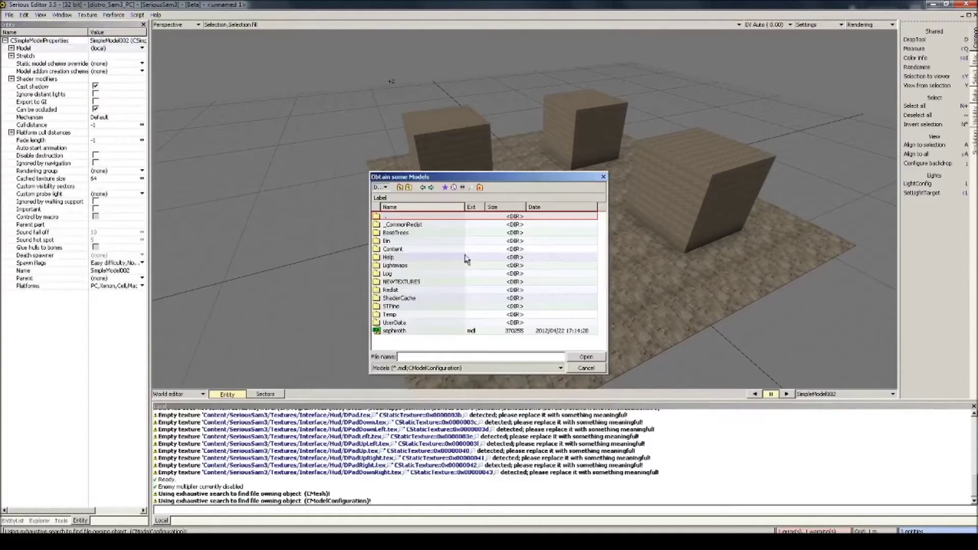
{"action": "double_click", "coordinate": [396, 243]}
{"action": "double_click", "coordinate": [399, 298]}
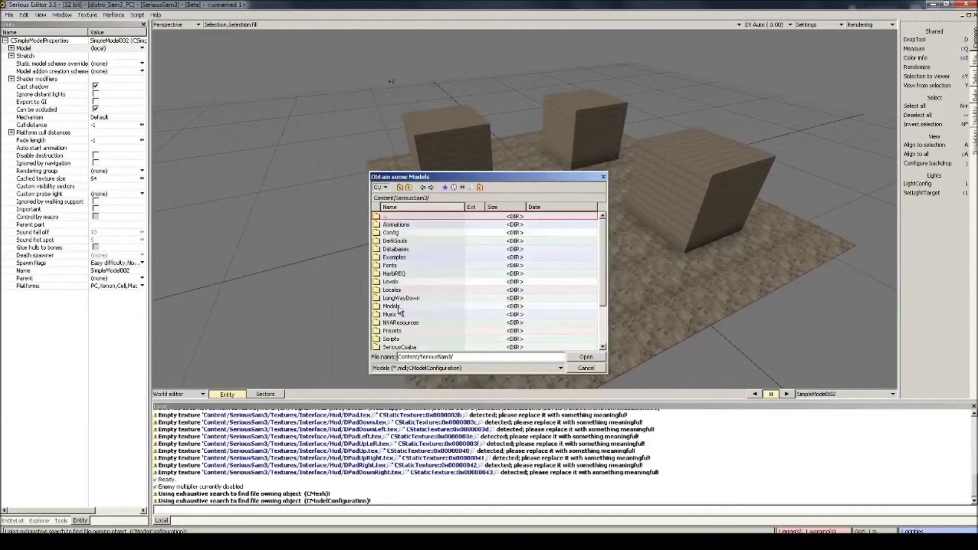
{"action": "double_click", "coordinate": [399, 311]}
{"action": "scroll", "coordinate": [401, 294], "scroll_direction": "down", "scroll_amount": 1}
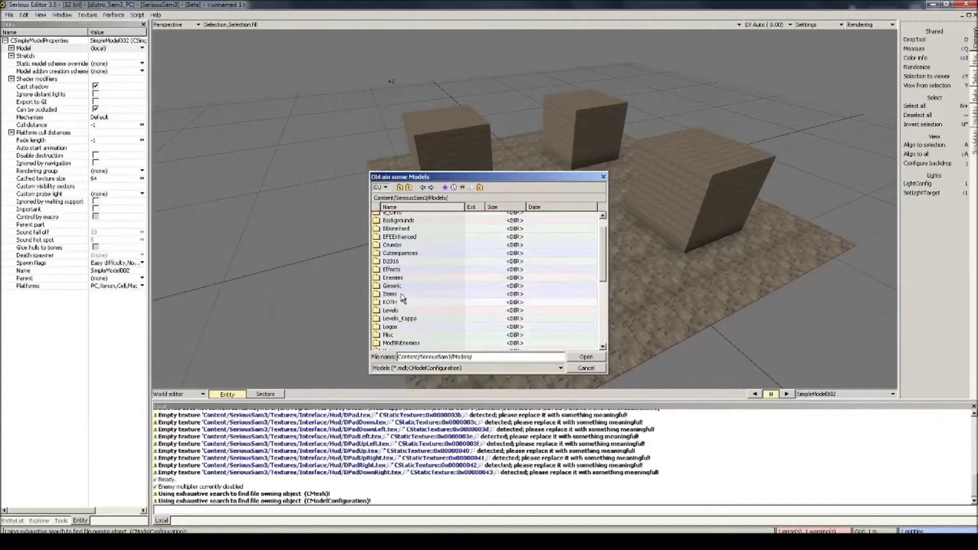
{"action": "double_click", "coordinate": [402, 291]}
{"action": "double_click", "coordinate": [392, 232]}
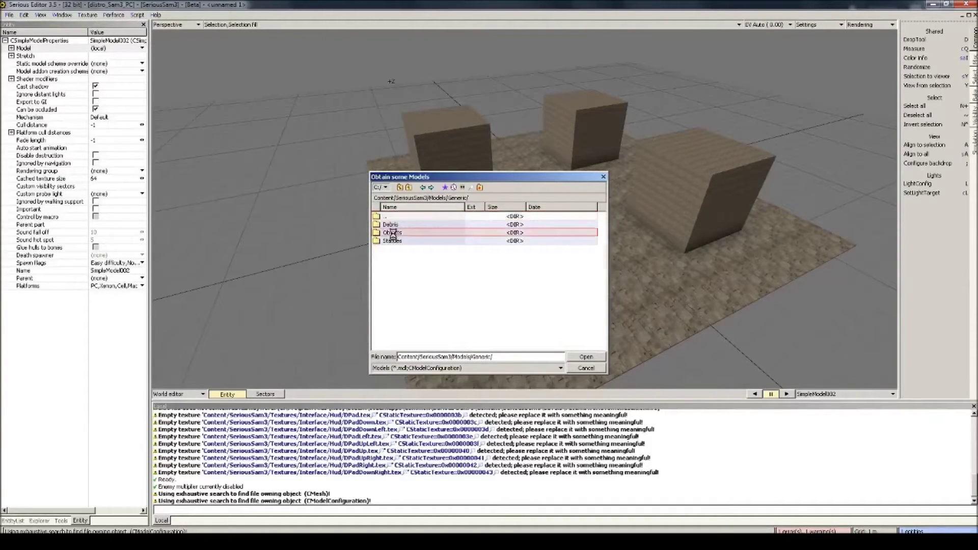
{"action": "scroll", "coordinate": [401, 310], "scroll_direction": "down", "scroll_amount": 3}
{"action": "scroll", "coordinate": [399, 318], "scroll_direction": "down", "scroll_amount": 5}
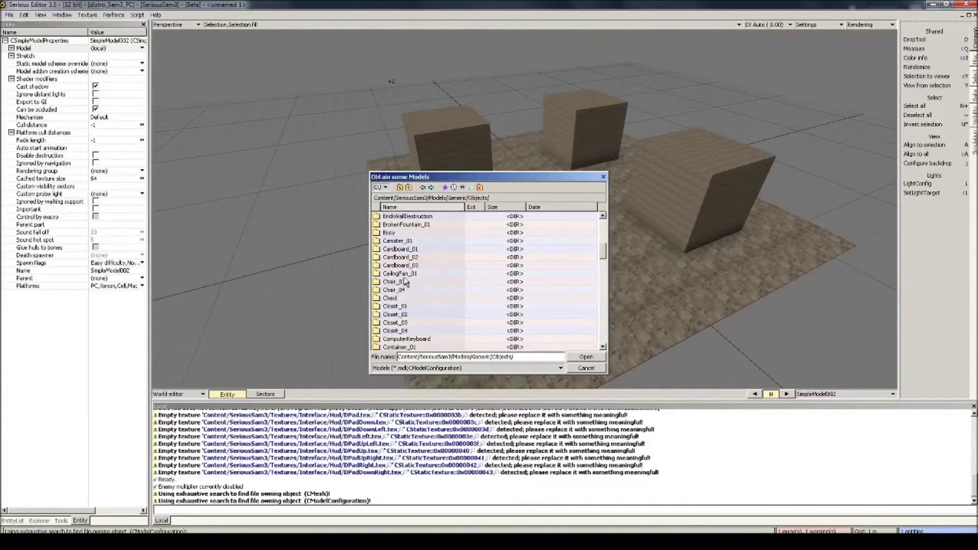
{"action": "double_click", "coordinate": [404, 280]}
{"action": "double_click", "coordinate": [410, 231]}
Step: Lower the chair along its vertical axis onto the stone floor and deselect it
{"action": "key", "text": "a"}
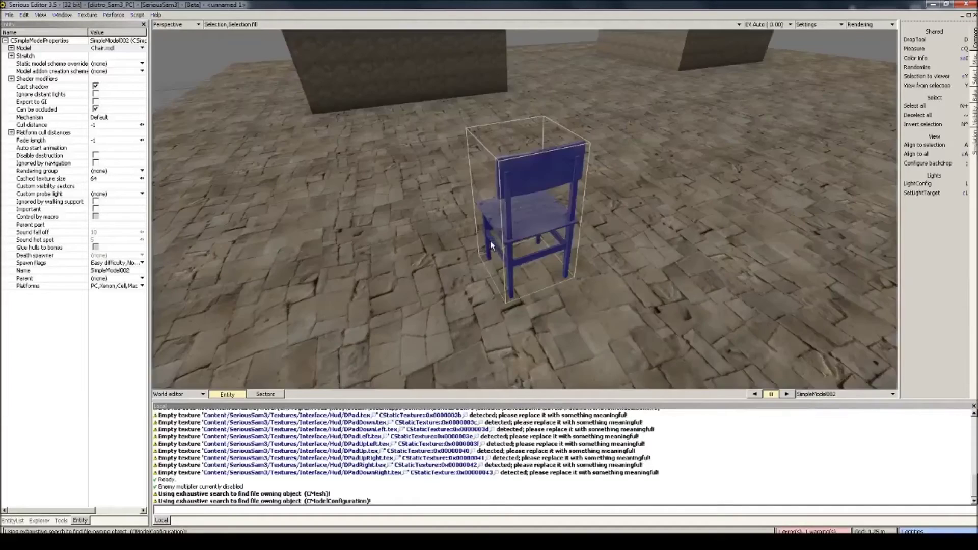
{"action": "middle_click_drag", "start_coordinate": [491, 242], "coordinate": [497, 233]}
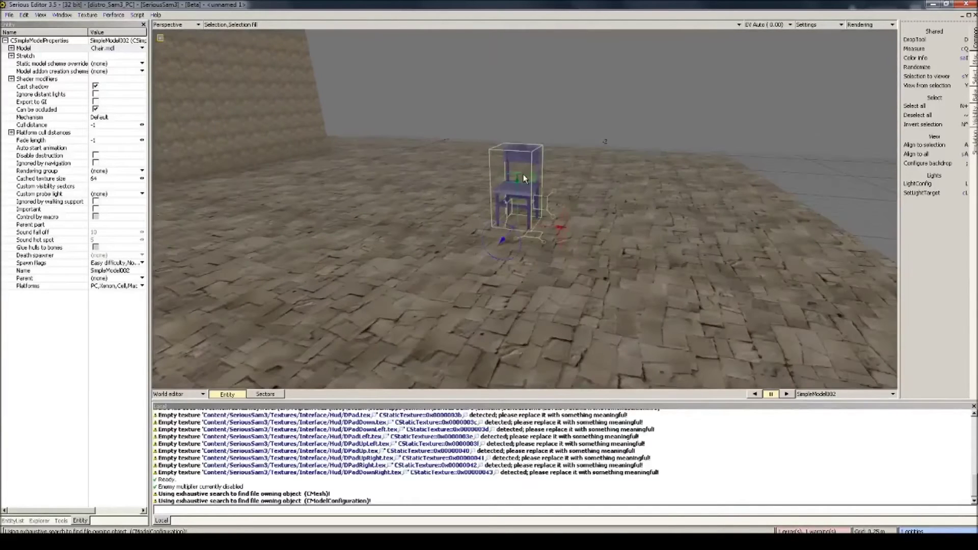
{"action": "mouse_move", "coordinate": [524, 174]}
{"action": "left_mouse_down"}
{"action": "mouse_move", "coordinate": [486, 179]}
{"action": "mouse_move", "coordinate": [564, 175]}
{"action": "mouse_move", "coordinate": [501, 179]}
{"action": "mouse_move", "coordinate": [522, 183]}
{"action": "mouse_move", "coordinate": [542, 164]}
{"action": "mouse_move", "coordinate": [480, 182]}
{"action": "mouse_move", "coordinate": [570, 188]}
{"action": "mouse_move", "coordinate": [518, 186]}
{"action": "mouse_move", "coordinate": [527, 189]}
{"action": "left_mouse_up"}
{"action": "middle_click_drag", "start_coordinate": [528, 190], "coordinate": [478, 189]}
{"action": "left_click", "coordinate": [486, 187]}
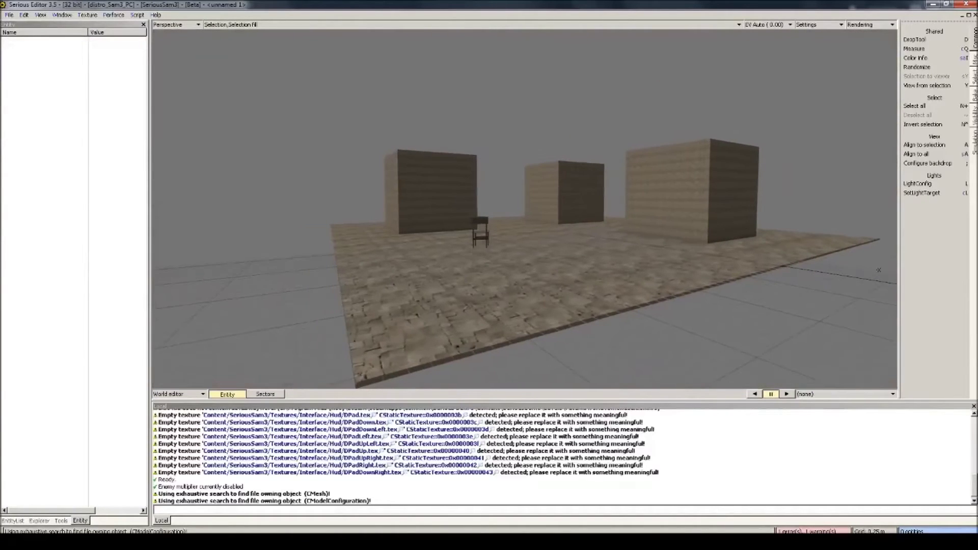
Step: Hide the grid for a game-like view and inspect the boxes and chair from several sides
{"action": "middle_click_drag", "start_coordinate": [878, 269], "coordinate": [835, 270]}
{"action": "scroll", "coordinate": [525, 209], "scroll_direction": "down", "scroll_amount": 3}
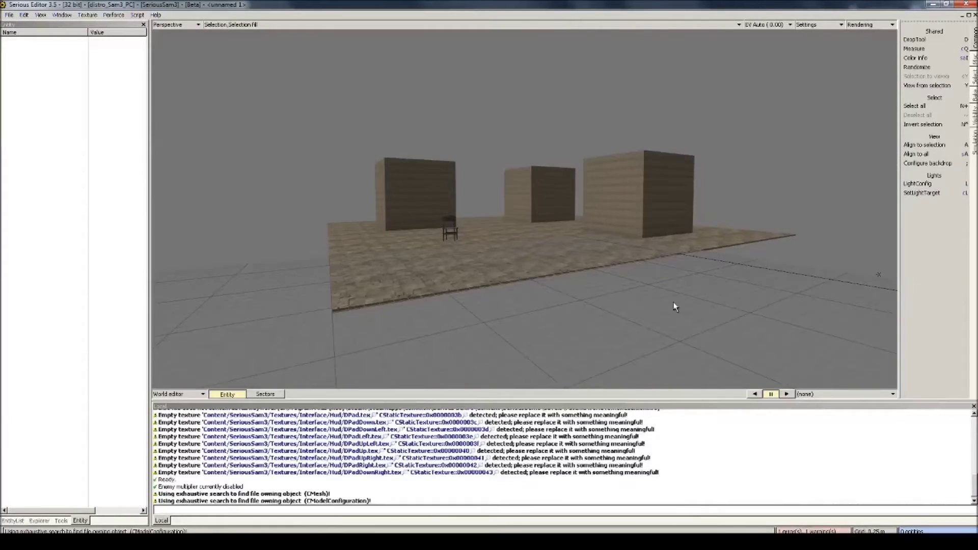
{"action": "key", "text": "KP_6"}
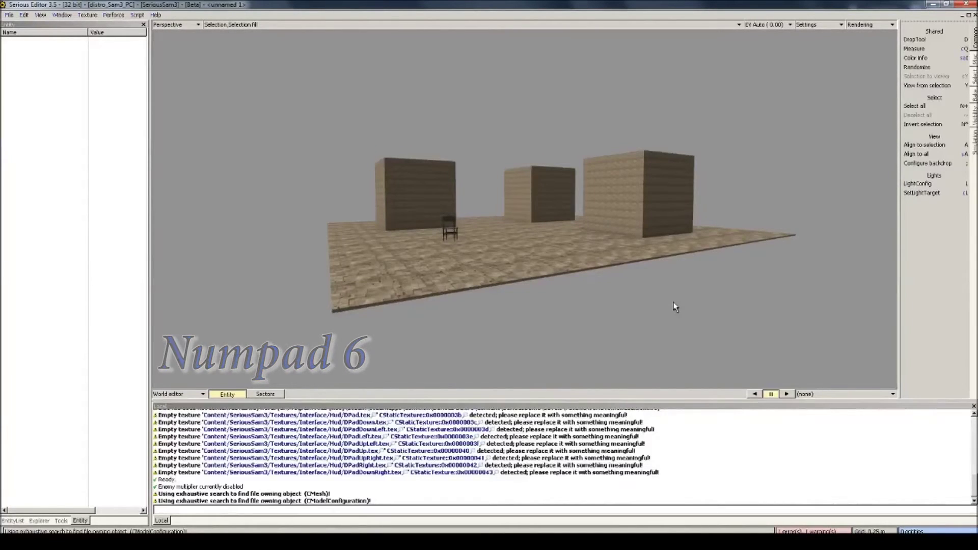
{"action": "middle_click_drag", "start_coordinate": [674, 306], "coordinate": [600, 286]}
{"action": "scroll", "coordinate": [560, 229], "scroll_direction": "up", "scroll_amount": 4}
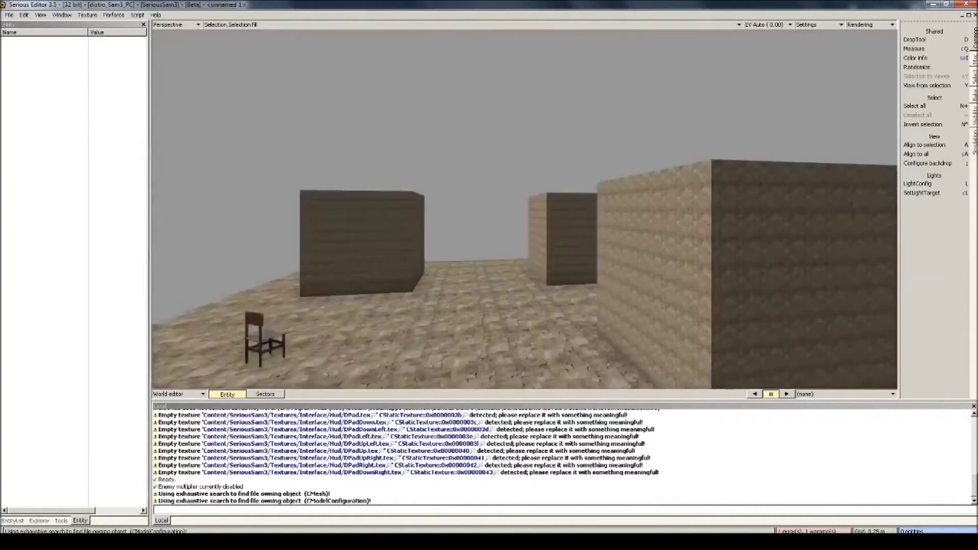
{"action": "mouse_move", "coordinate": [673, 307]}
{"action": "middle_mouse_down"}
{"action": "mouse_move", "coordinate": [575, 303]}
{"action": "mouse_move", "coordinate": [673, 307]}
{"action": "mouse_move", "coordinate": [636, 326]}
{"action": "mouse_move", "coordinate": [646, 352]}
{"action": "mouse_move", "coordinate": [673, 304]}
{"action": "middle_mouse_up"}
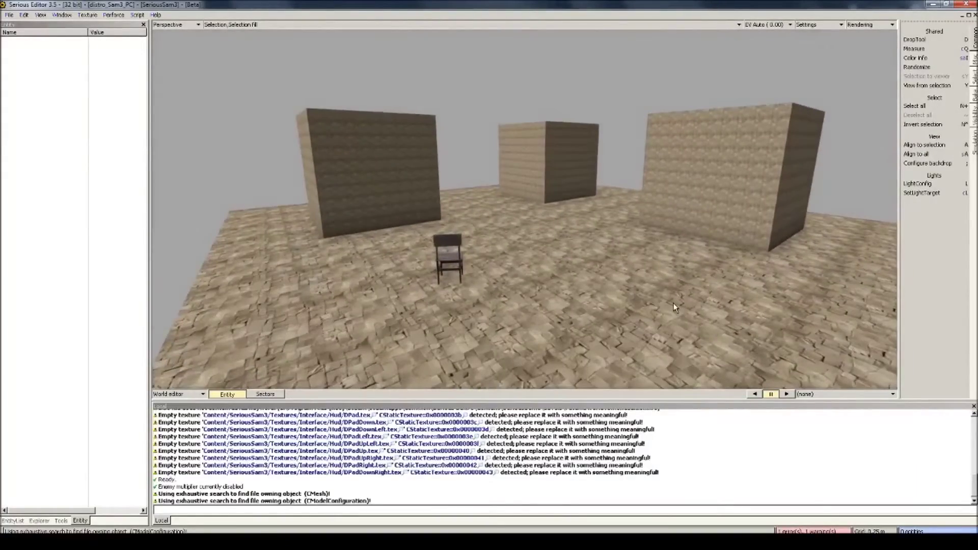
Step: Test-run the world, walk across the floor towards the chair and stop the simulation
{"action": "key", "text": "ctrl+t"}
{"action": "key", "text": "w"}
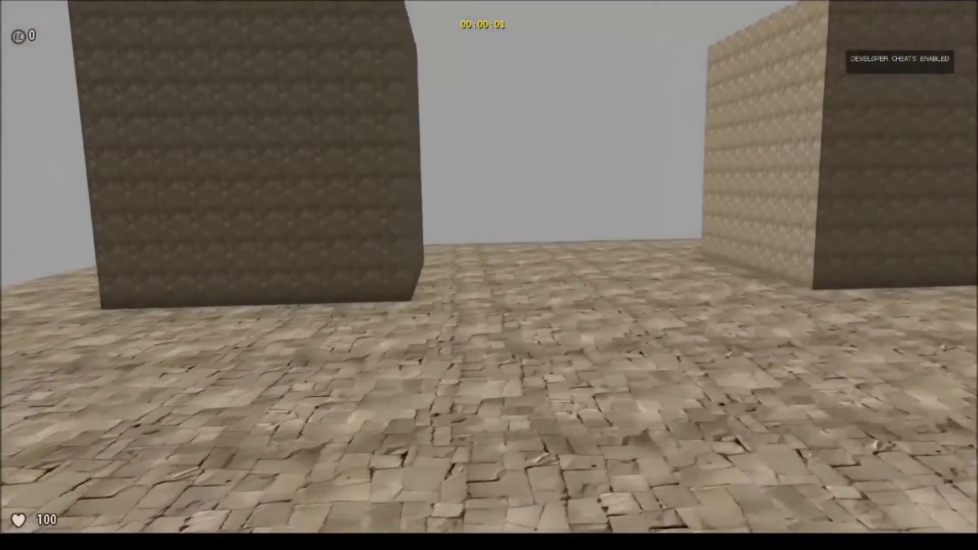
{"action": "key", "text": "w"}
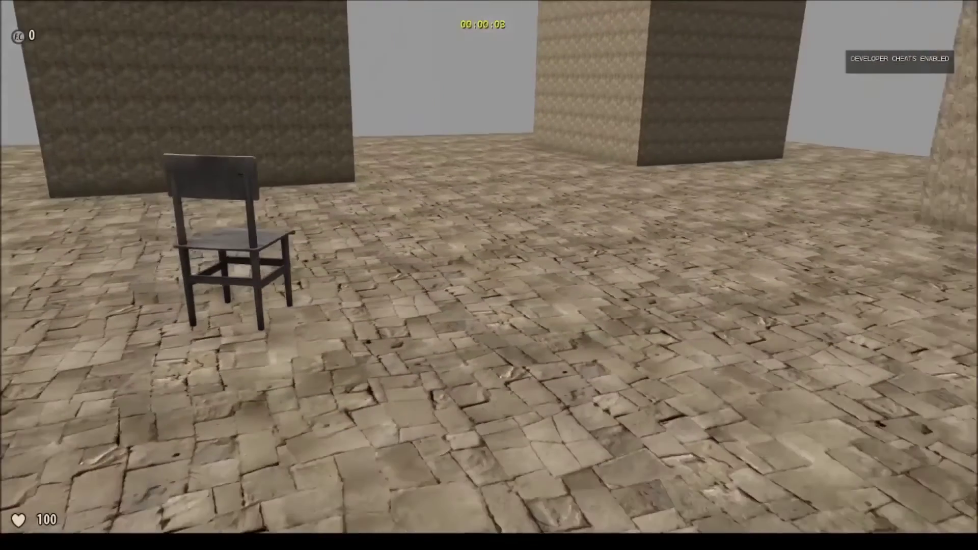
{"action": "key", "text": "Escape"}
Step: Open the floor-and-boxes model in the mesh editor and expand the Default polygon map's configuration in its layer properties
{"action": "mouse_move", "coordinate": [540, 244]}
{"action": "middle_mouse_down"}
{"action": "mouse_move", "coordinate": [515, 229]}
{"action": "mouse_move", "coordinate": [540, 243]}
{"action": "middle_mouse_up"}
{"action": "left_click", "coordinate": [540, 243]}
{"action": "key", "text": "F4"}
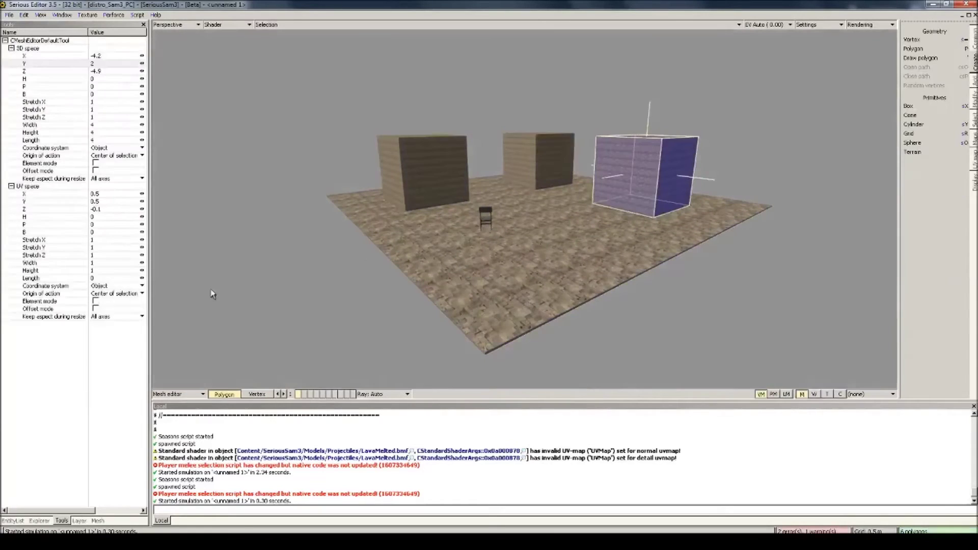
{"action": "left_click", "coordinate": [79, 521]}
{"action": "left_click", "coordinate": [11, 64]}
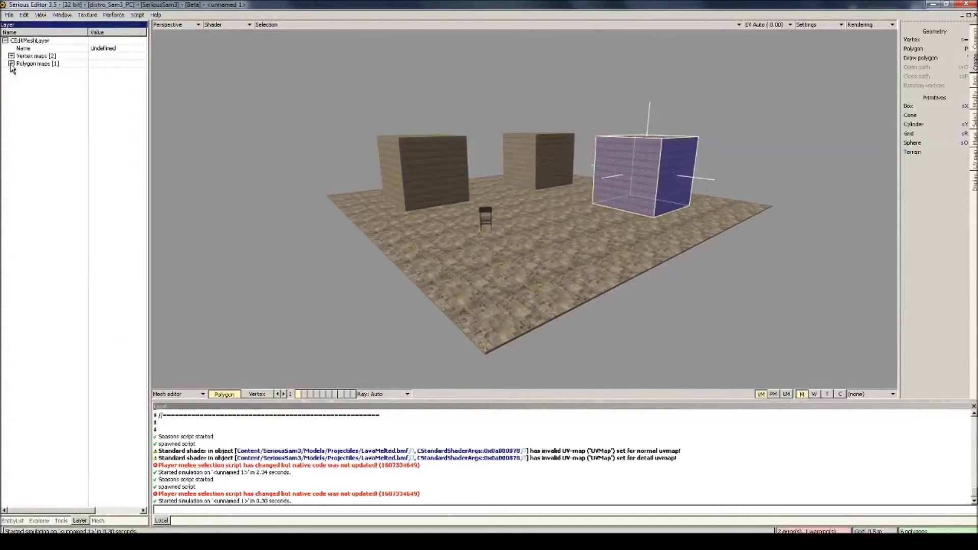
{"action": "left_click", "coordinate": [11, 64]}
{"action": "left_click", "coordinate": [17, 72]}
{"action": "left_click", "coordinate": [17, 71]}
{"action": "left_click", "coordinate": [29, 86]}
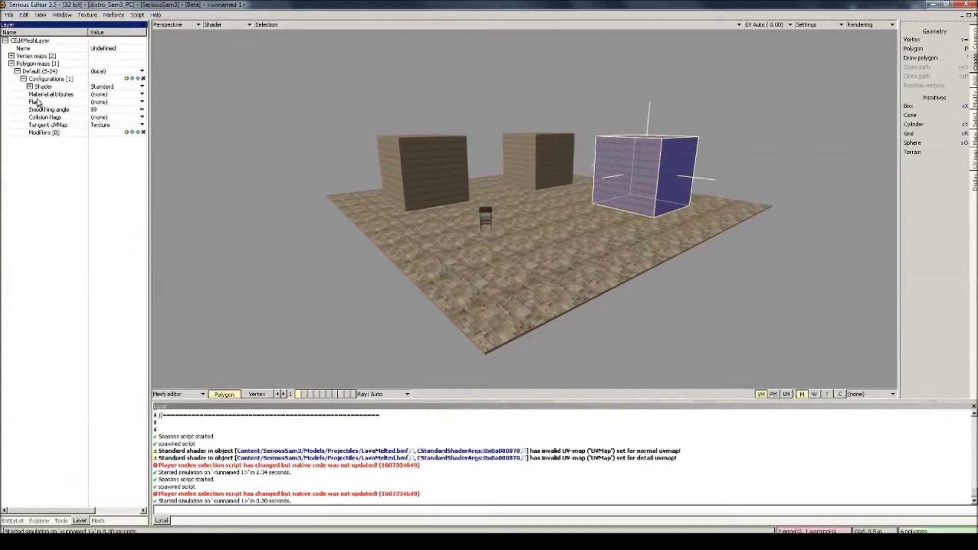
Step: Set the material attributes of the Default polygon map to Default.mat from Content/SeriousSam3/Databases/Materials
{"action": "left_click", "coordinate": [123, 95]}
{"action": "left_click", "coordinate": [120, 107]}
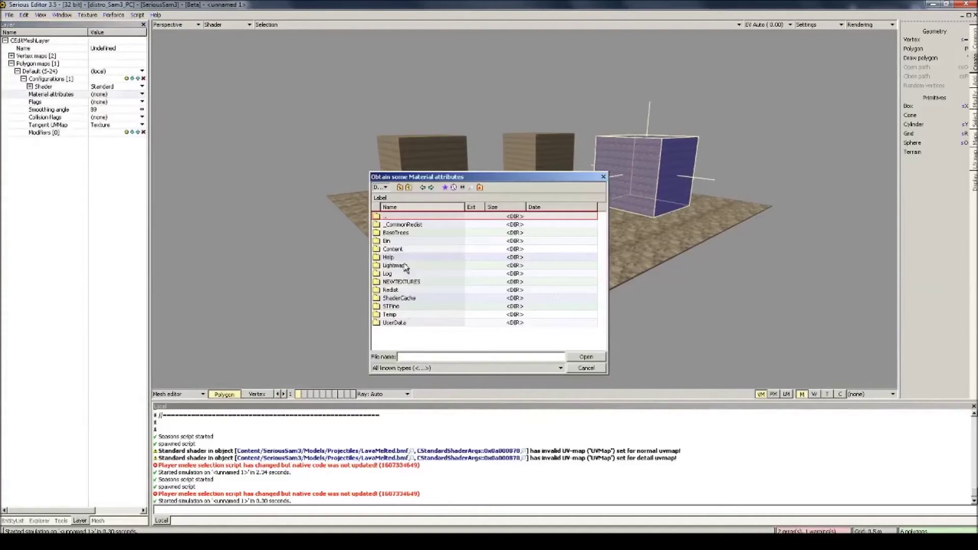
{"action": "double_click", "coordinate": [394, 249]}
{"action": "double_click", "coordinate": [410, 274]}
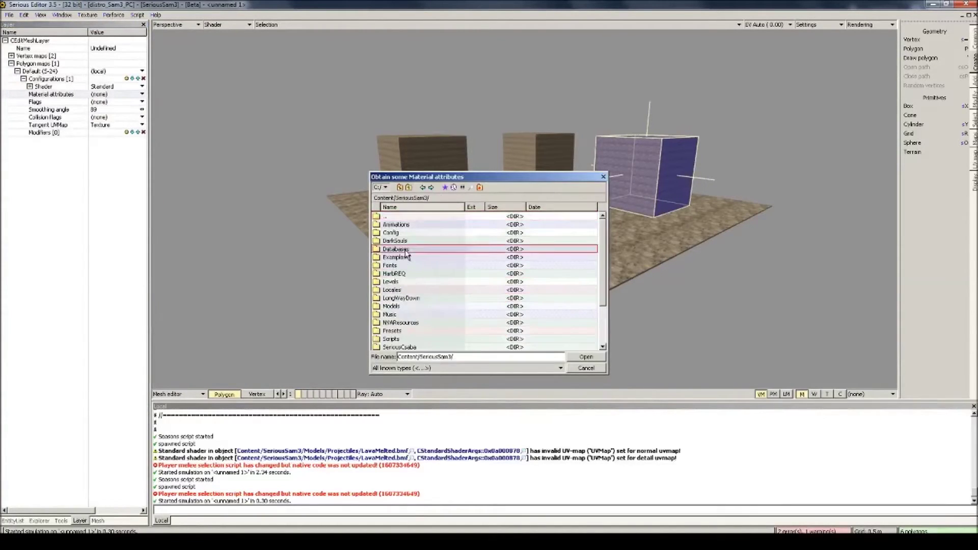
{"action": "double_click", "coordinate": [406, 249]}
{"action": "double_click", "coordinate": [416, 296]}
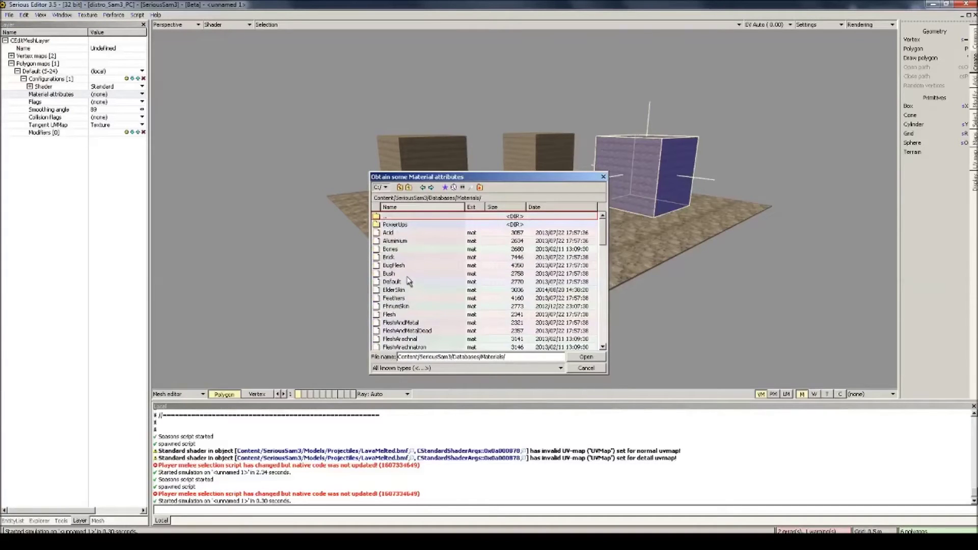
{"action": "double_click", "coordinate": [408, 281]}
Step: Test-run the world again to check the floor, then stop the simulation and view the whole scene in the world editor
{"action": "left_click", "coordinate": [431, 248], "text": "shift"}
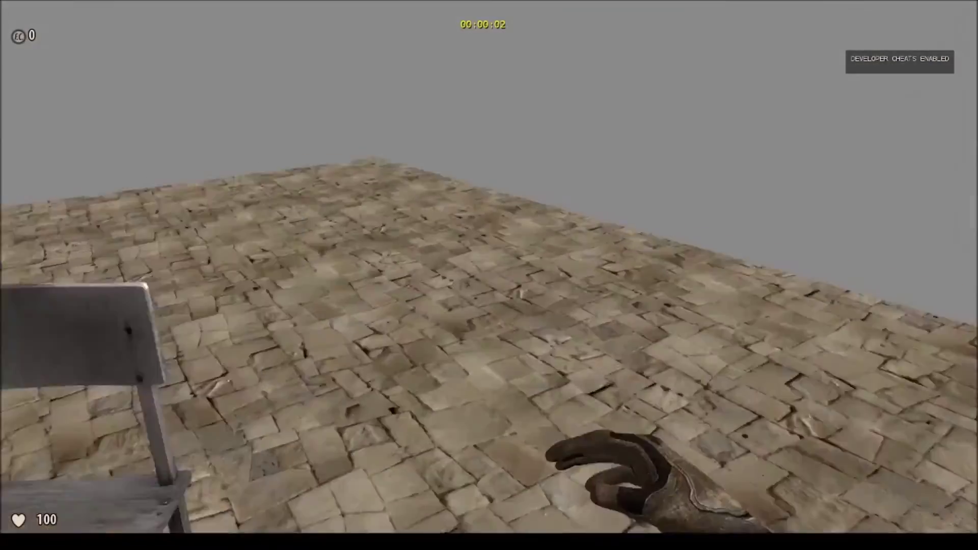
{"action": "key", "text": "Escape"}
{"action": "key", "text": "Escape"}
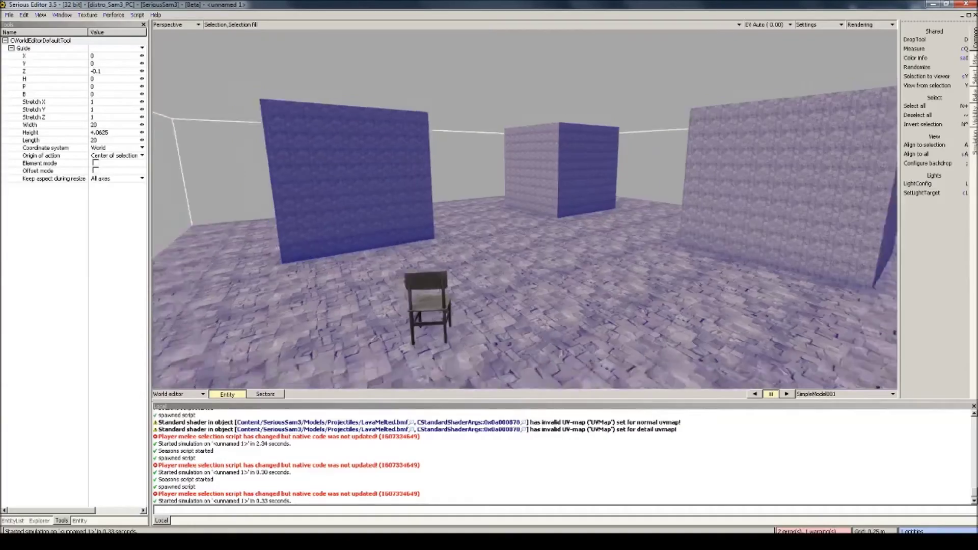
{"action": "scroll", "coordinate": [496, 268], "scroll_direction": "down", "scroll_amount": 5}
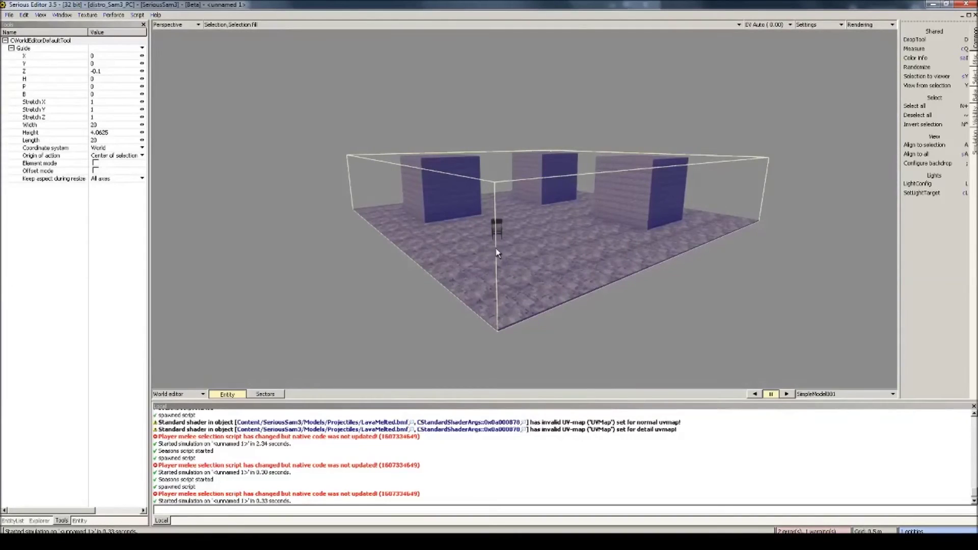
Step: Place a Distant light entity from the Lights group on the stone floor near the chair
{"action": "left_click", "coordinate": [16, 521]}
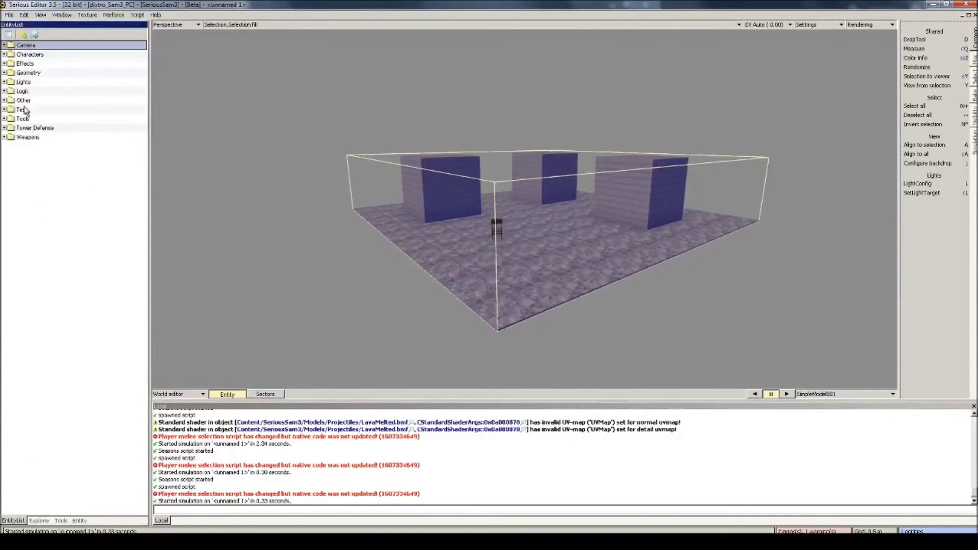
{"action": "left_click", "coordinate": [5, 82]}
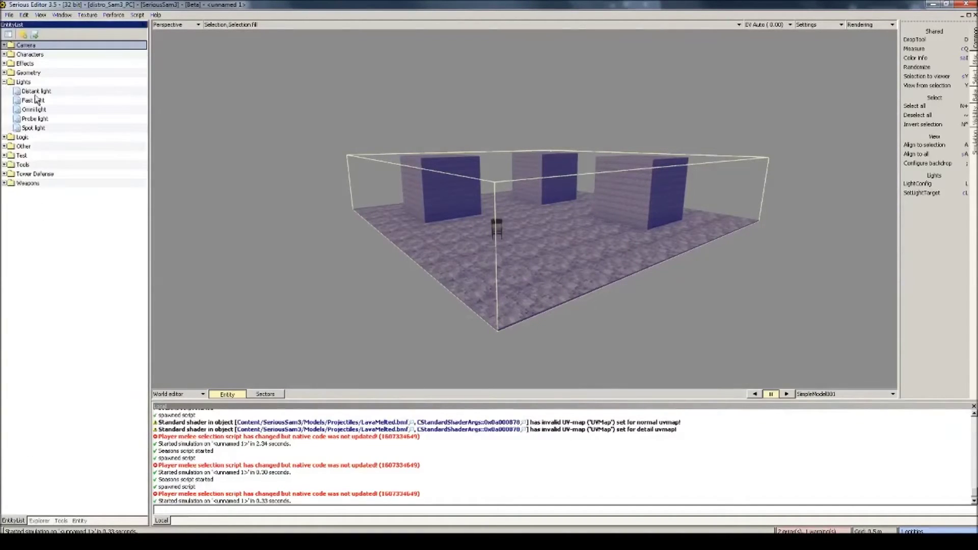
{"action": "left_click_drag", "start_coordinate": [35, 91], "coordinate": [534, 260]}
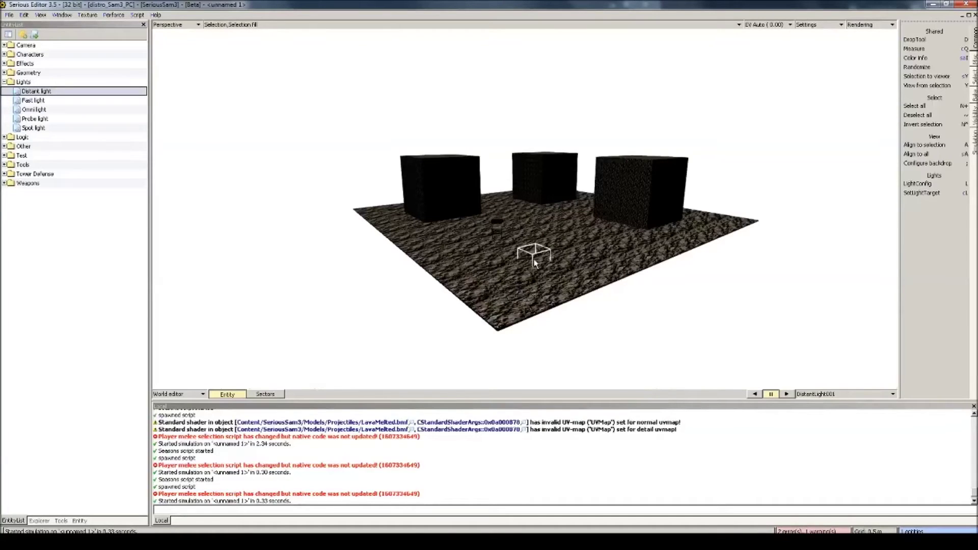
Step: View the scene from the distant light and aim it diagonally down across the boxes and chair
{"action": "key", "text": "y"}
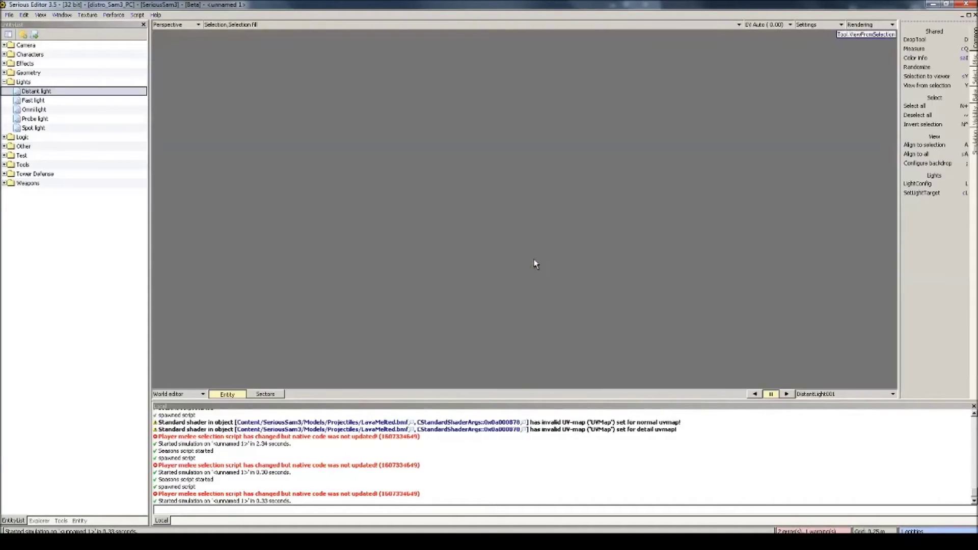
{"action": "scroll", "coordinate": [525, 210], "scroll_direction": "down", "scroll_amount": 10}
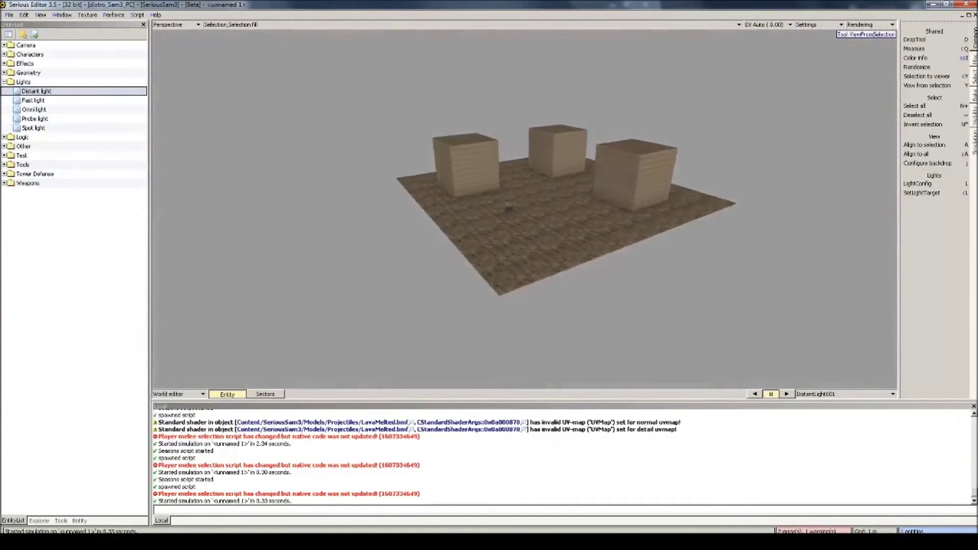
{"action": "middle_click_drag", "start_coordinate": [524, 210], "coordinate": [497, 181]}
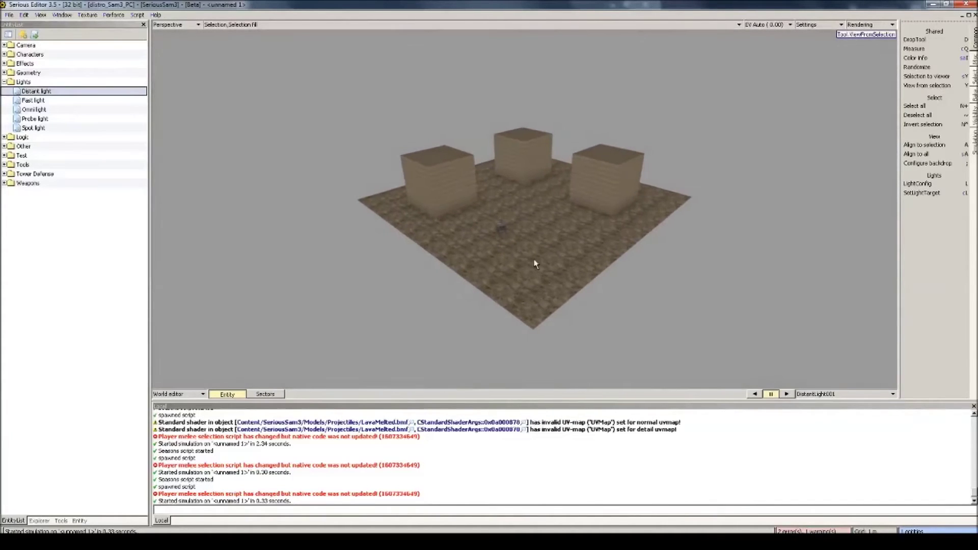
{"action": "middle_click_drag", "start_coordinate": [497, 229], "coordinate": [637, 209]}
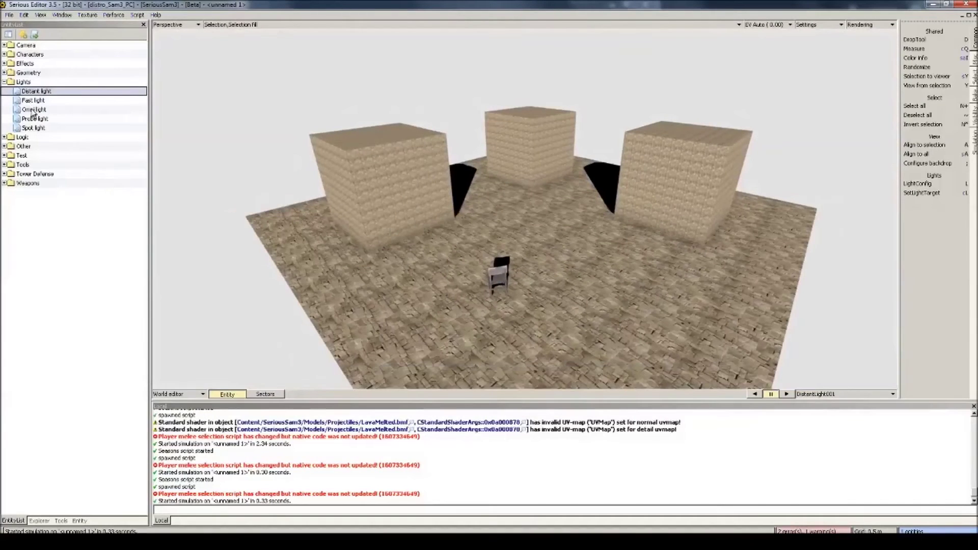
Step: Place a Probe light between the three boxes and switch the viewport to show its probe sphere
{"action": "left_click_drag", "start_coordinate": [34, 118], "coordinate": [539, 226]}
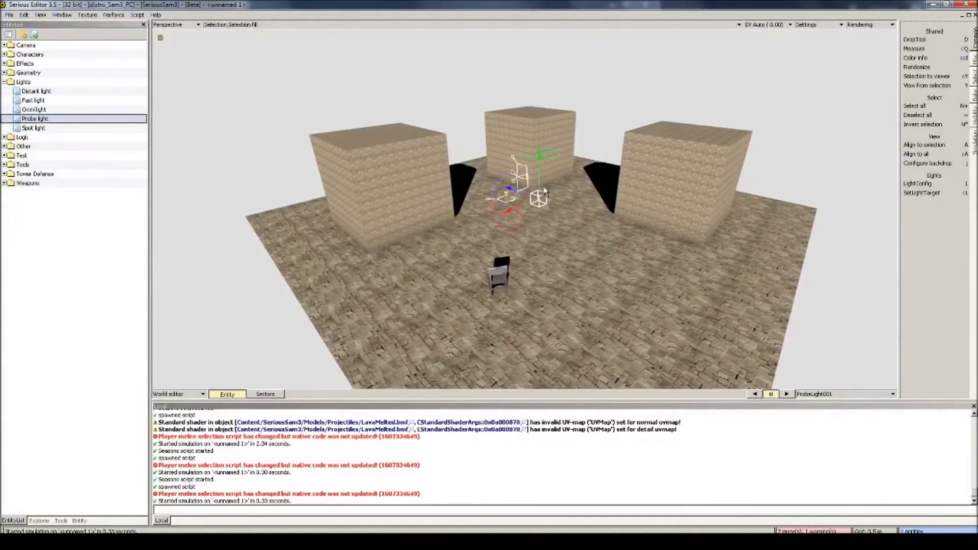
{"action": "key", "text": "KP_9"}
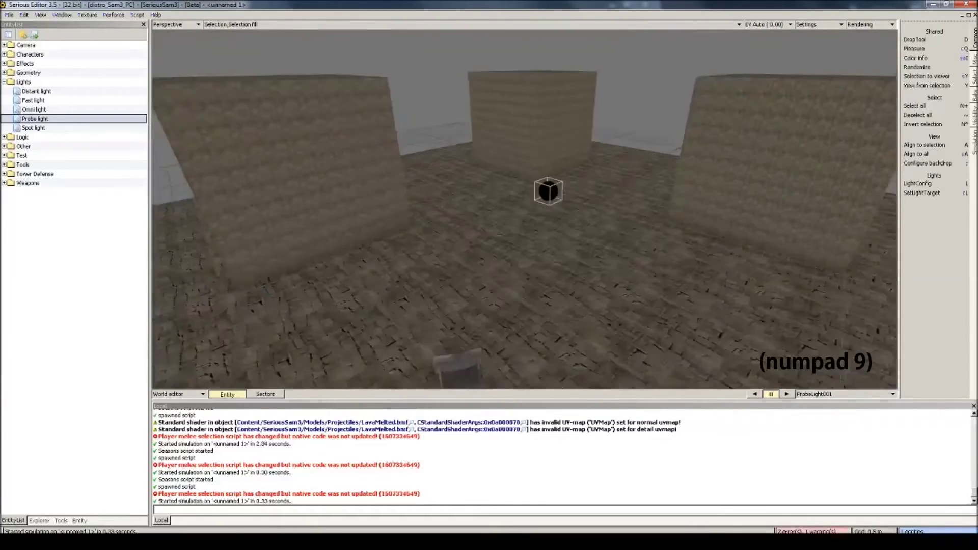
Step: Bake the probe light between the boxes and show the scene with its lighting and shadows
{"action": "left_click", "coordinate": [75, 520]}
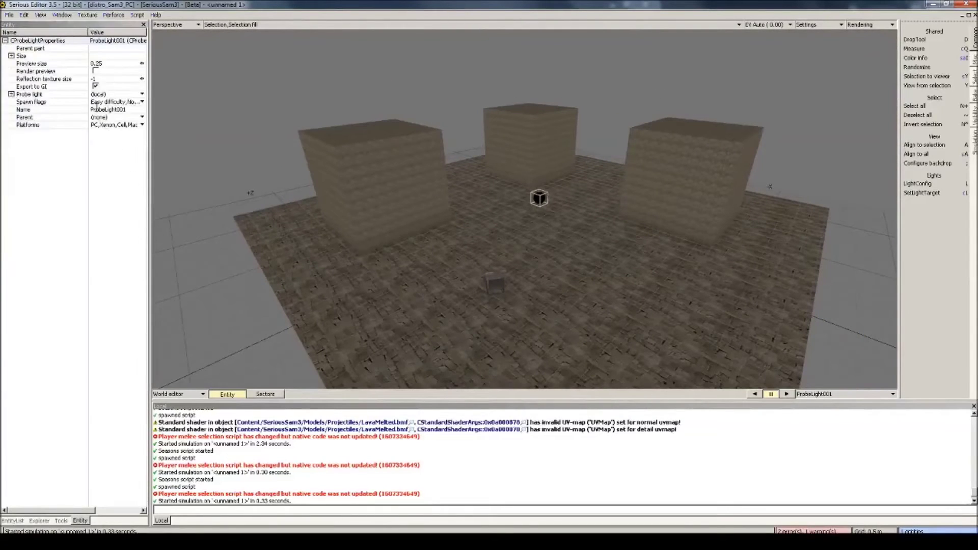
{"action": "key", "text": "shift+b"}
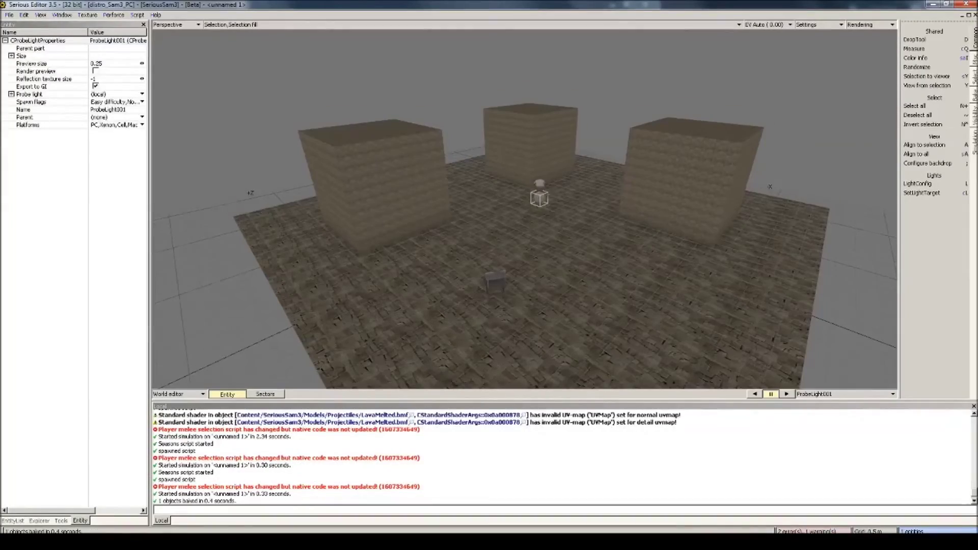
{"action": "middle_click_drag", "start_coordinate": [499, 158], "coordinate": [570, 184]}
{"action": "key", "text": "KP_0"}
{"action": "middle_click_drag", "start_coordinate": [524, 209], "coordinate": [443, 204]}
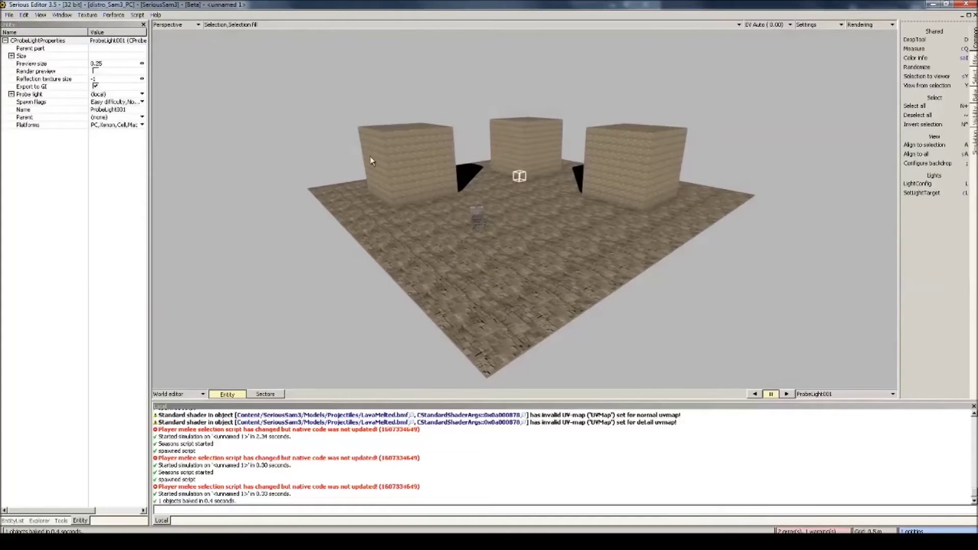
{"action": "middle_click_drag", "start_coordinate": [371, 161], "coordinate": [479, 162]}
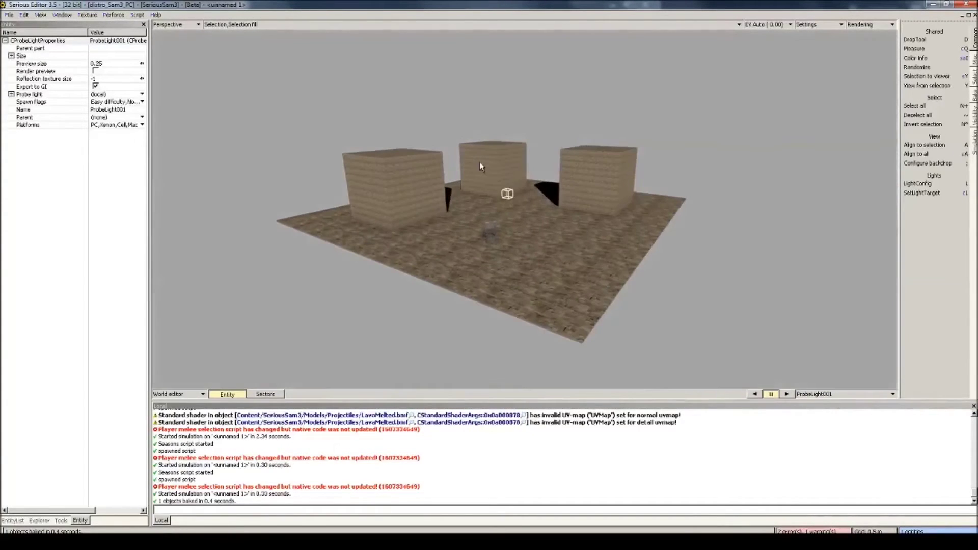
Step: Turn on the display of selection ranges to see the volume covered by the probe light
{"action": "left_click", "coordinate": [301, 26]}
{"action": "left_click", "coordinate": [271, 44]}
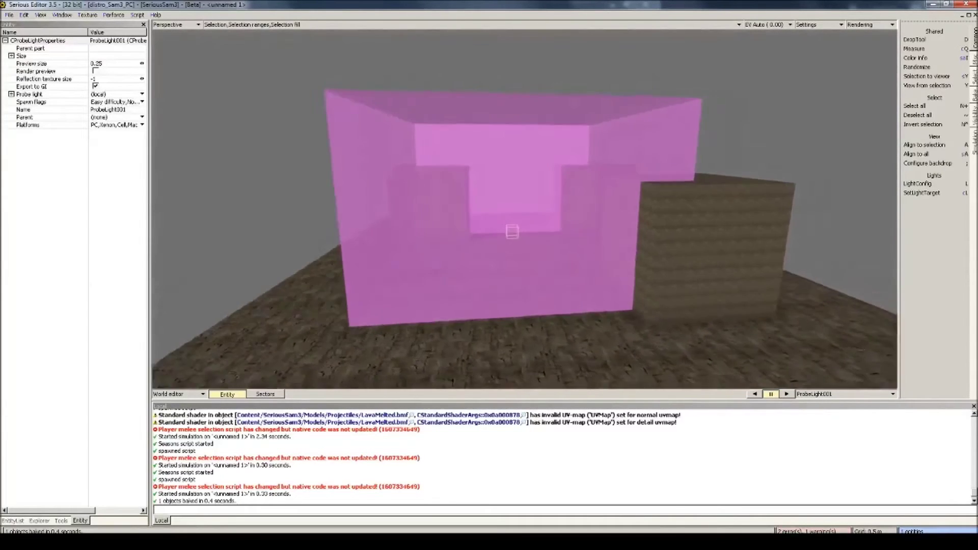
{"action": "middle_click_drag", "start_coordinate": [458, 204], "coordinate": [612, 203]}
{"action": "middle_click_drag", "start_coordinate": [550, 158], "coordinate": [462, 162]}
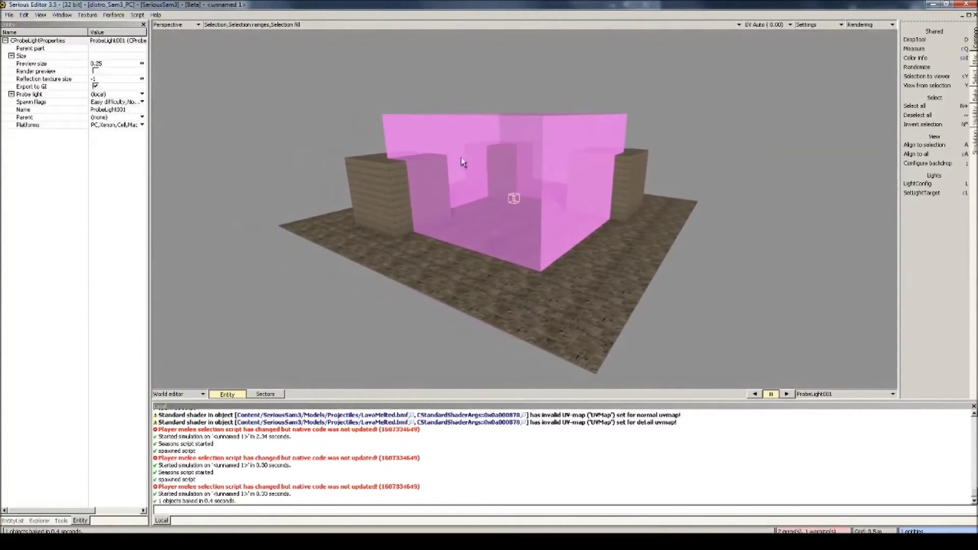
Step: Set the probe light's size to 30 in x, y and z so it encloses the whole floor
{"action": "left_click", "coordinate": [11, 56]}
{"action": "left_click", "coordinate": [100, 65]}
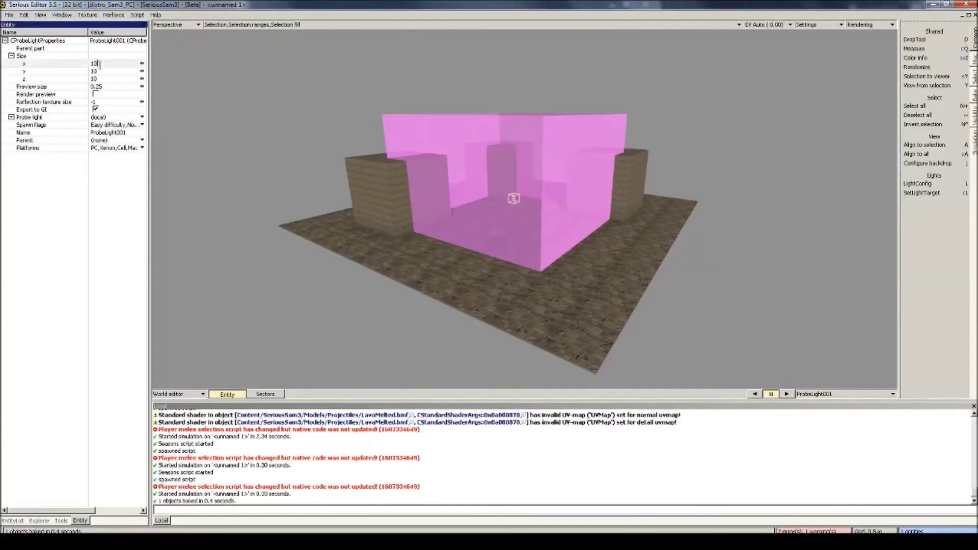
{"action": "type", "text": "30"}
{"action": "left_click_drag", "start_coordinate": [106, 70], "coordinate": [79, 84]}
{"action": "type", "text": "30"}
{"action": "left_click", "coordinate": [40, 276]}
{"action": "left_click_drag", "start_coordinate": [445, 234], "coordinate": [445, 235], "text": "alt"}
{"action": "right_click_drag", "start_coordinate": [445, 235], "coordinate": [445, 235], "text": "alt"}
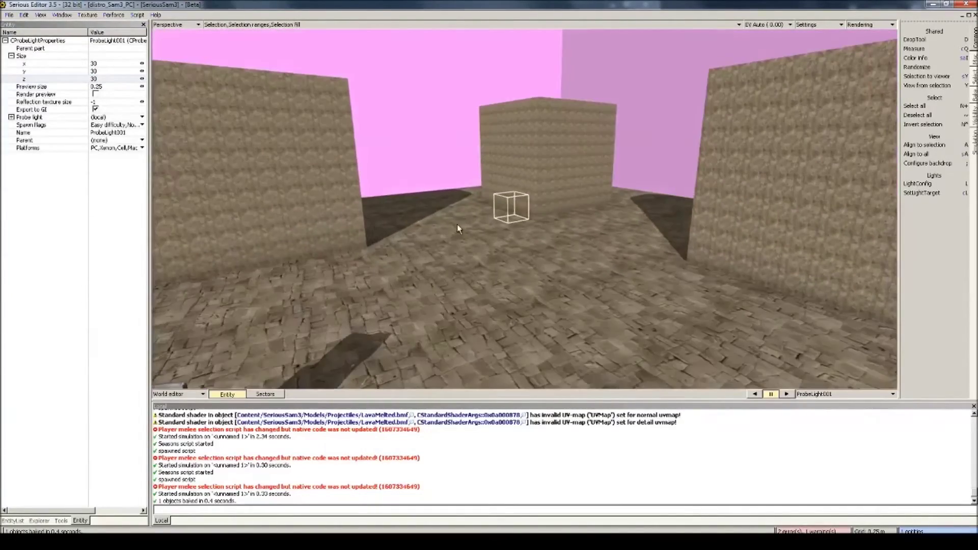
Step: Test-run the world, walk around to check the lighting on the boxes and chair, and return to the editor
{"action": "key", "text": "ctrl+g"}
{"action": "key", "text": "w"}
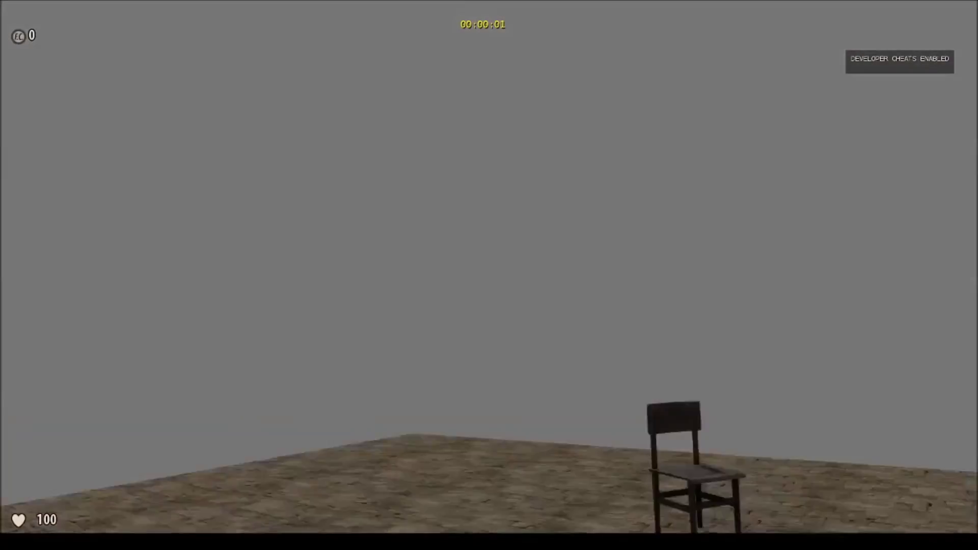
{"action": "key", "text": "s"}
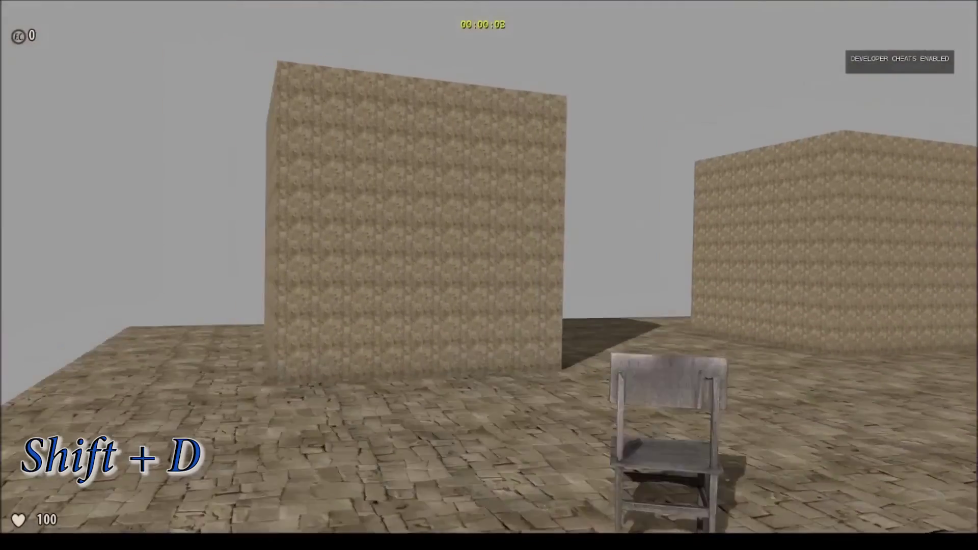
{"action": "key", "text": "a"}
{"action": "key", "text": "d"}
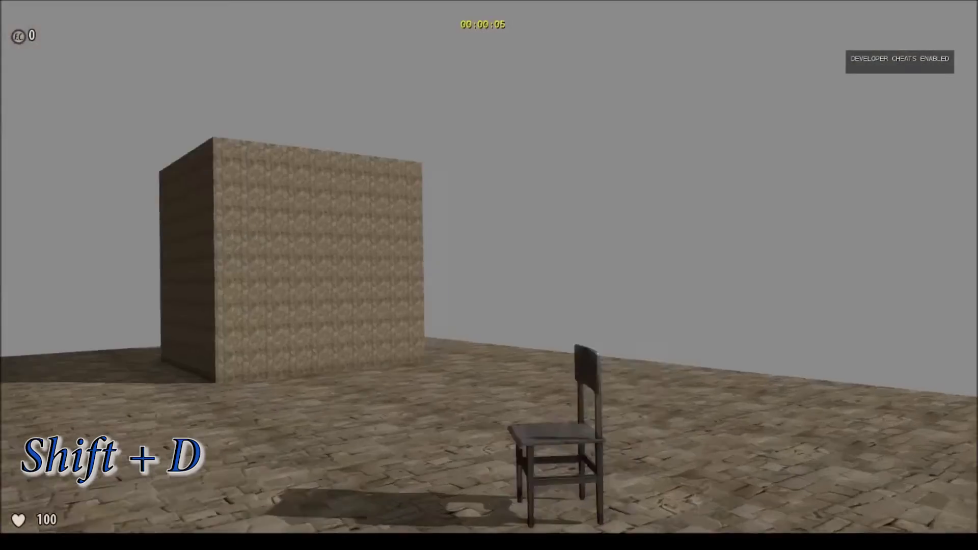
{"action": "key", "text": "d"}
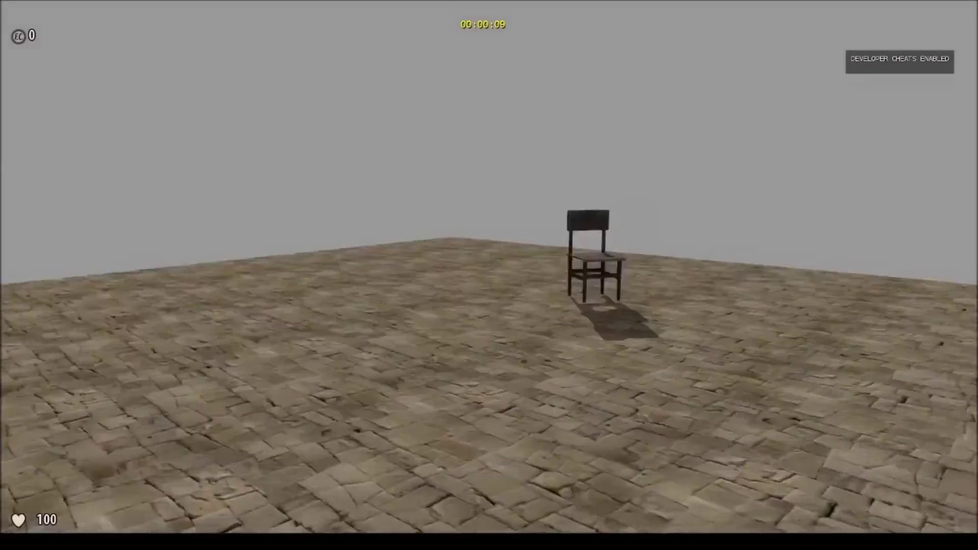
{"action": "key", "text": "a"}
{"action": "key", "text": "w"}
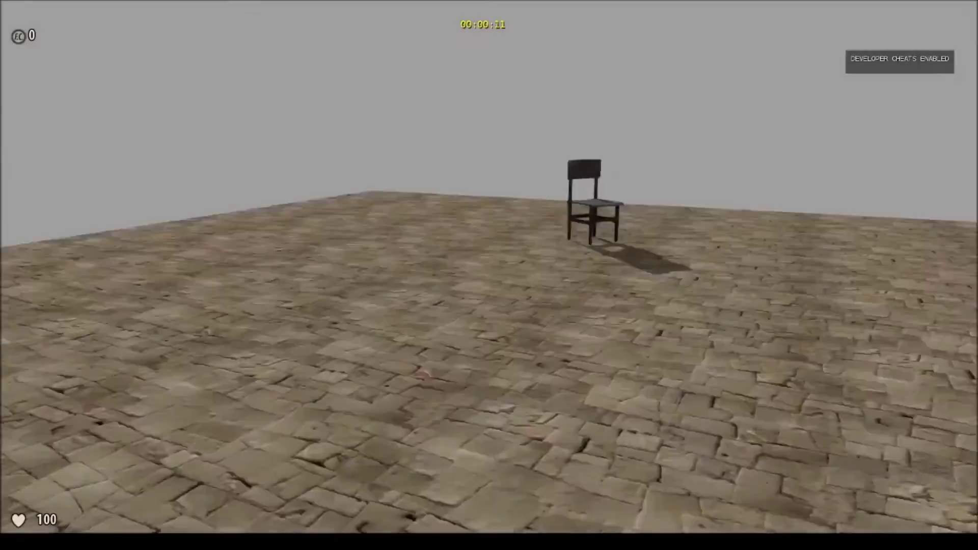
{"action": "key", "text": "Escape"}
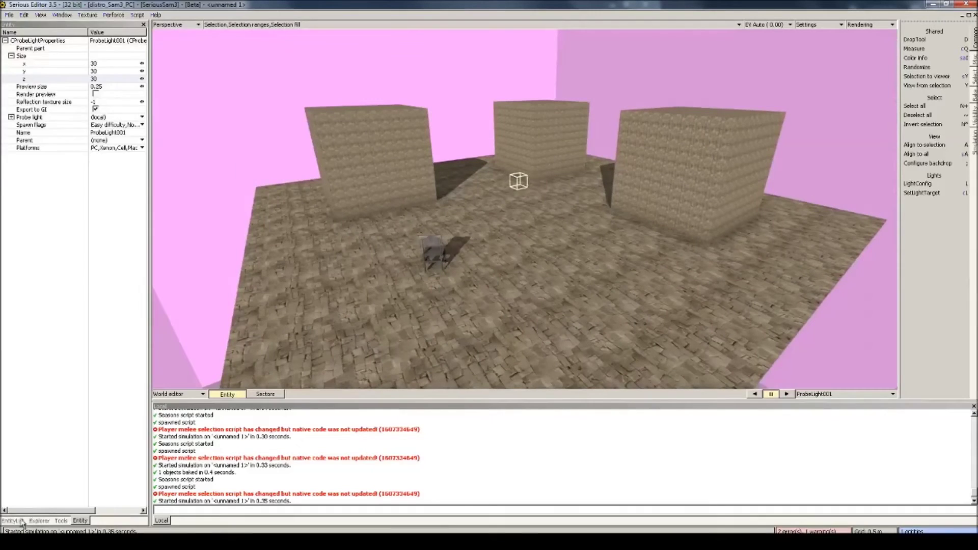
Step: Place a Post processing effect entity from the Effects group on the floor between the chair and the nearest box
{"action": "left_click", "coordinate": [21, 521]}
{"action": "left_click", "coordinate": [4, 64]}
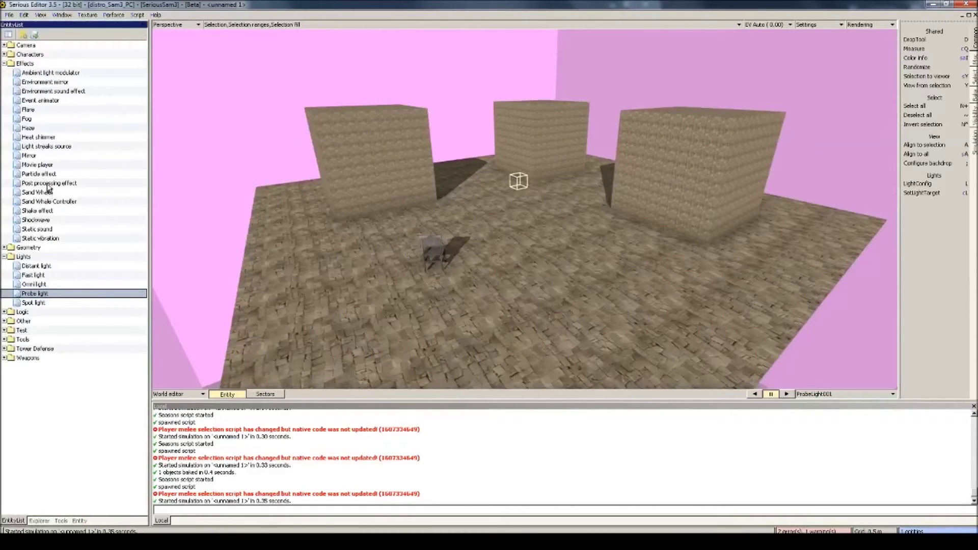
{"action": "left_click_drag", "start_coordinate": [48, 184], "coordinate": [512, 218]}
{"action": "left_click_drag", "start_coordinate": [578, 270], "coordinate": [574, 256]}
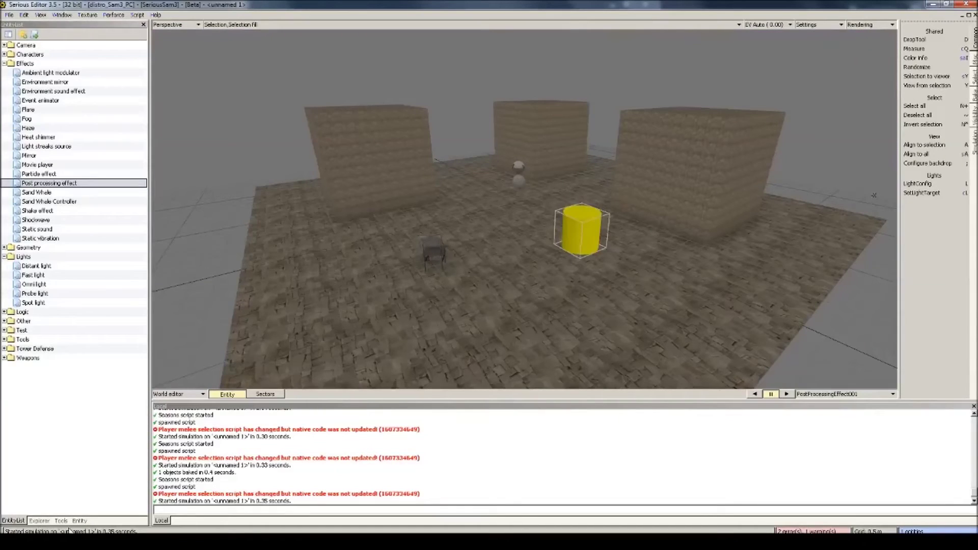
Step: Assign the SS3default.rsc preset from Content/SeriousSam3/Presets/PostProcessing to the post processing effect
{"action": "left_click", "coordinate": [79, 521]}
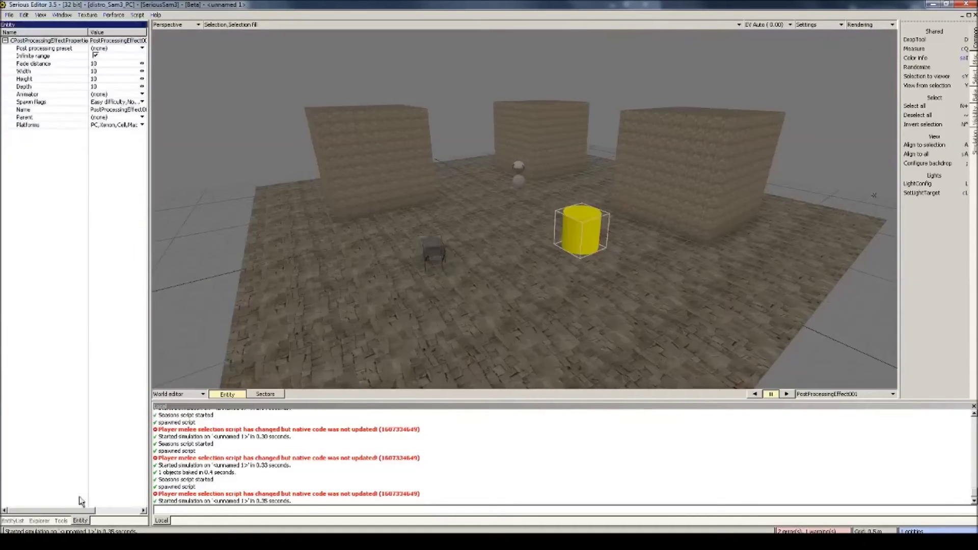
{"action": "left_click", "coordinate": [122, 49]}
{"action": "left_click", "coordinate": [117, 64]}
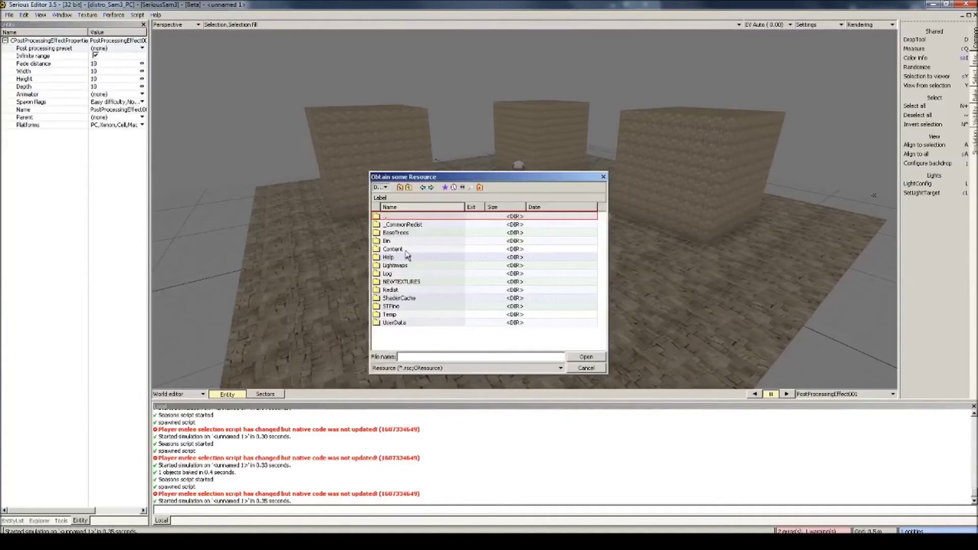
{"action": "double_click", "coordinate": [405, 250]}
{"action": "double_click", "coordinate": [409, 299]}
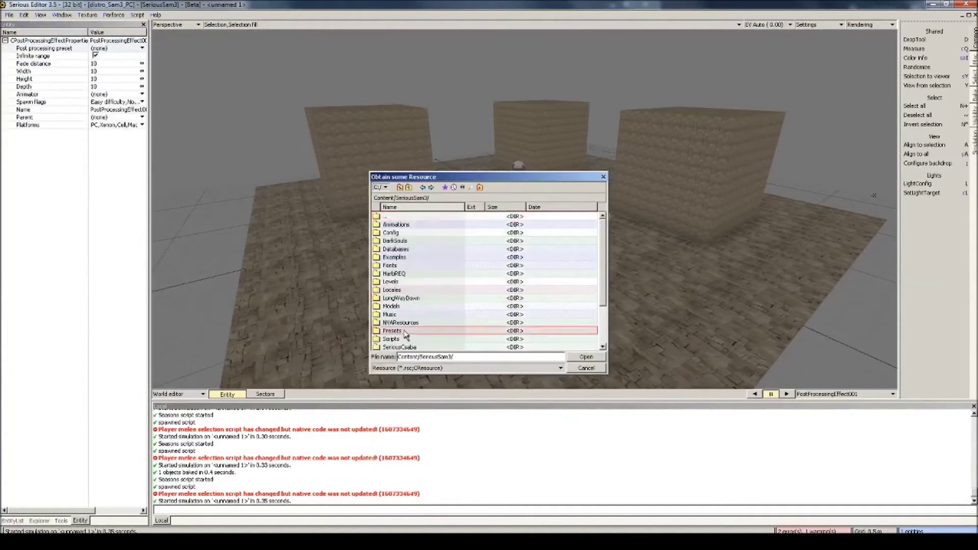
{"action": "double_click", "coordinate": [402, 331]}
{"action": "double_click", "coordinate": [402, 338]}
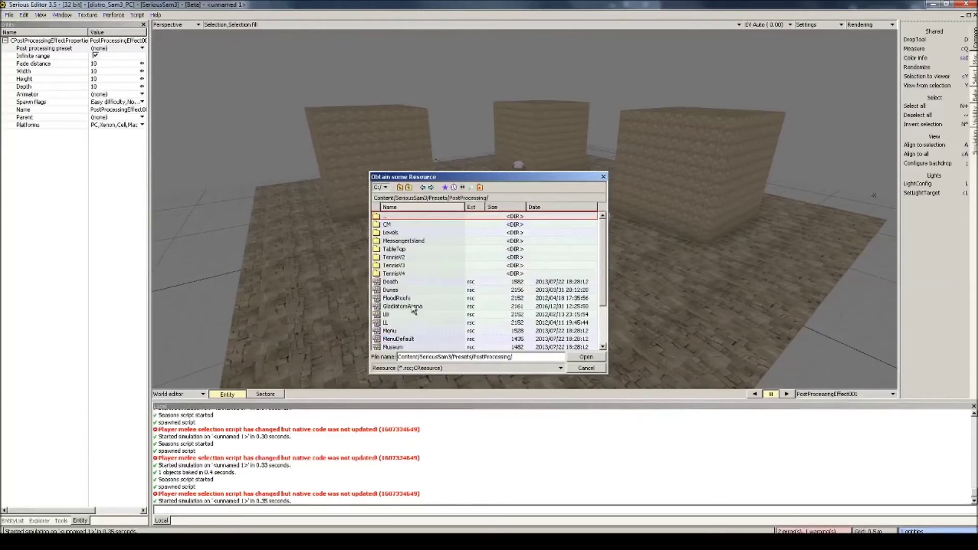
{"action": "scroll", "coordinate": [417, 312], "scroll_direction": "down", "scroll_amount": 3}
{"action": "double_click", "coordinate": [402, 322]}
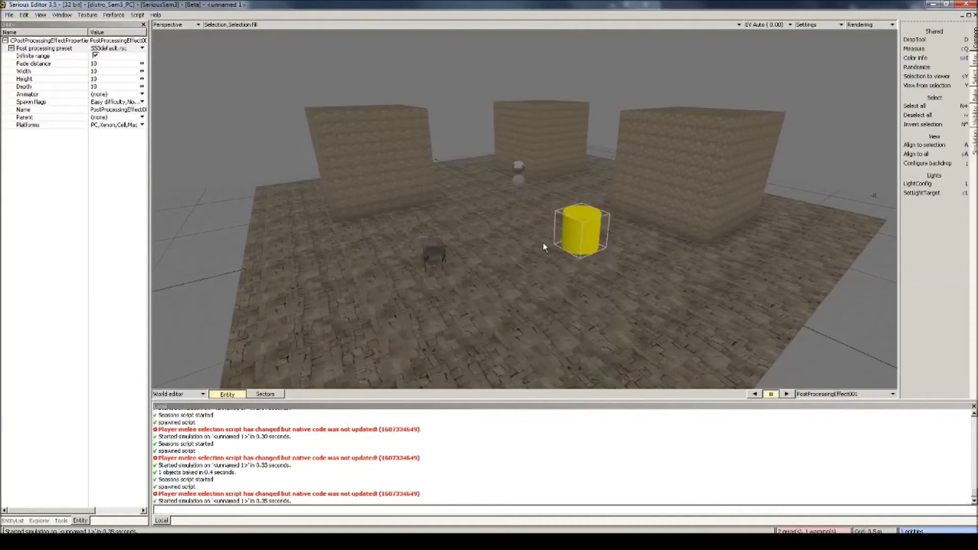
Step: Test-run the world to check the post processing effect, then stop the simulation
{"action": "scroll", "coordinate": [543, 242], "scroll_direction": "up", "scroll_amount": 3}
{"action": "key", "text": "ctrl+t"}
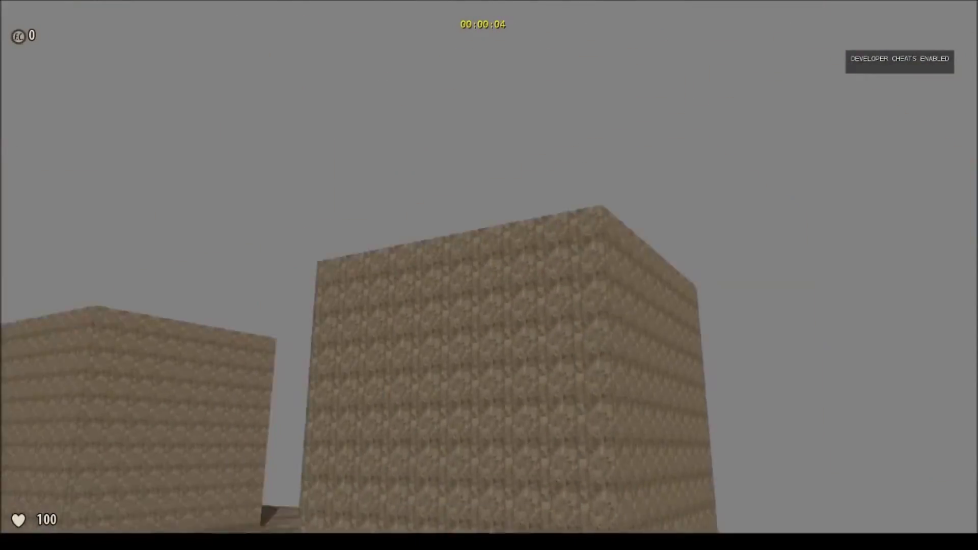
{"action": "key", "text": "Escape"}
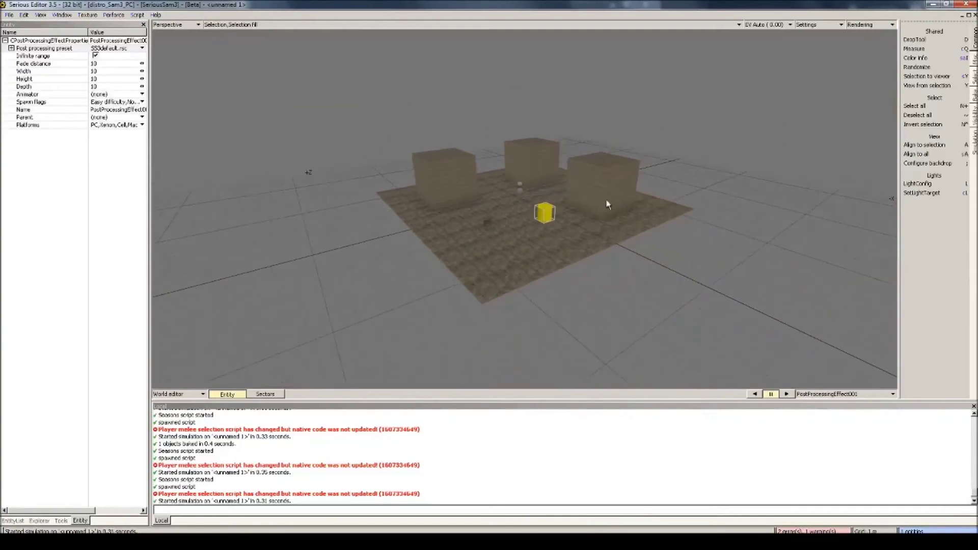
Step: Place a Cube background entity from the Geometry group on the stone floor
{"action": "left_click", "coordinate": [15, 521]}
{"action": "left_click", "coordinate": [4, 63]}
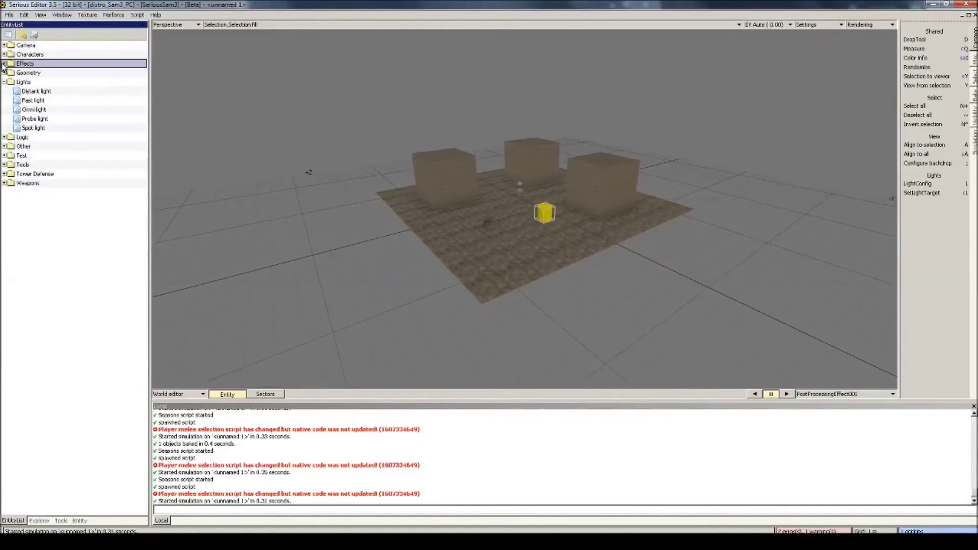
{"action": "left_click", "coordinate": [4, 82]}
{"action": "left_click", "coordinate": [4, 73]}
{"action": "left_click", "coordinate": [48, 100]}
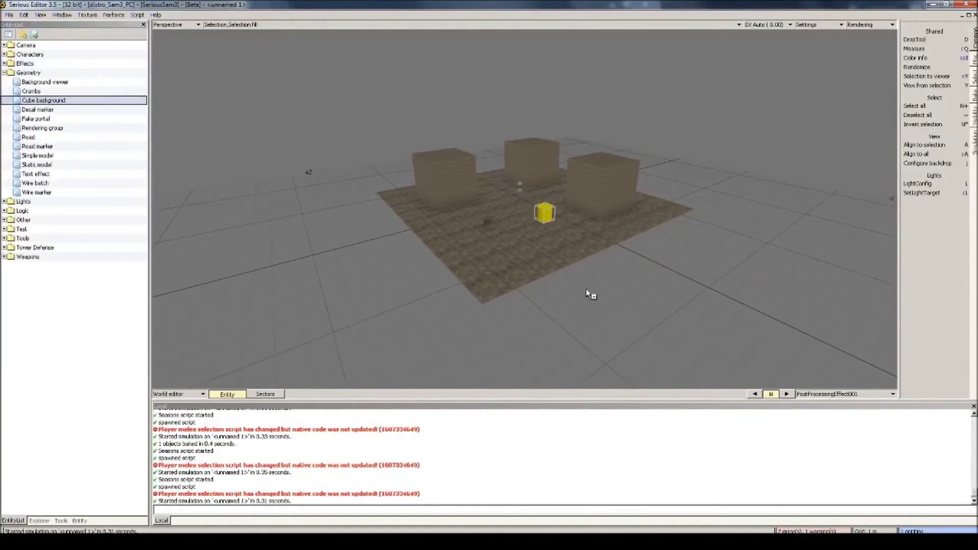
{"action": "left_click", "coordinate": [515, 215]}
Step: Move the cube background far below the scene by setting its Y position to -100000
{"action": "left_click", "coordinate": [80, 520]}
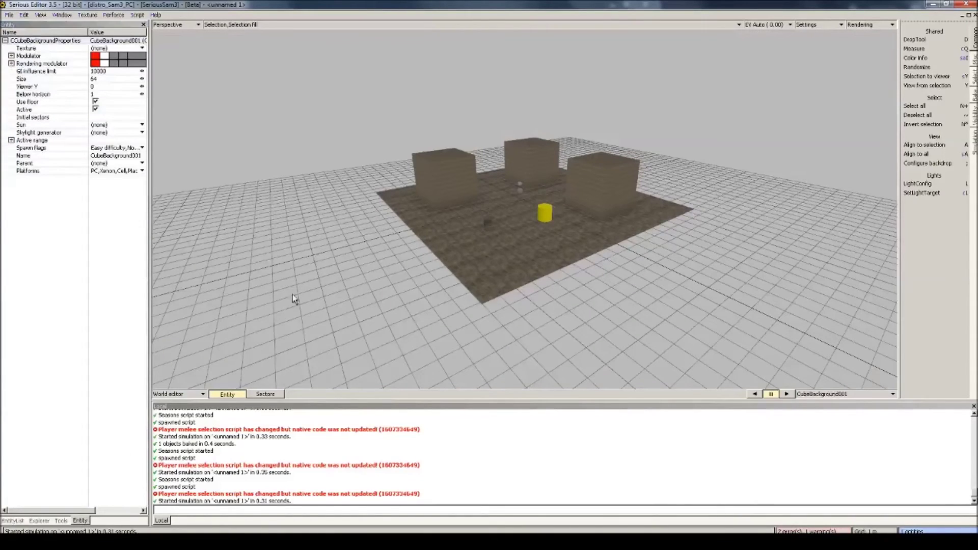
{"action": "scroll", "coordinate": [579, 238], "scroll_direction": "down", "scroll_amount": 3}
{"action": "scroll", "coordinate": [579, 237], "scroll_direction": "up", "scroll_amount": 4}
{"action": "scroll", "coordinate": [579, 238], "scroll_direction": "down", "scroll_amount": 8}
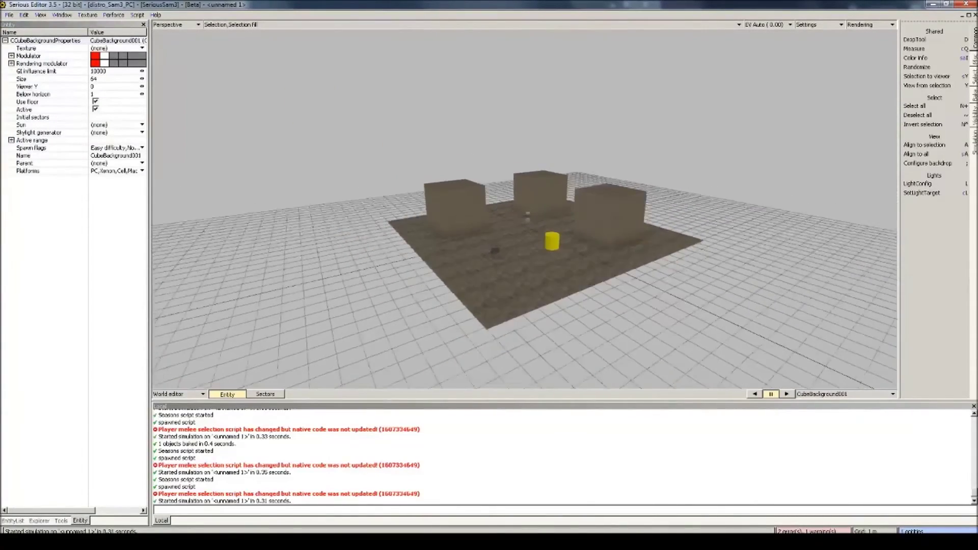
{"action": "scroll", "coordinate": [580, 243], "scroll_direction": "up", "scroll_amount": 5}
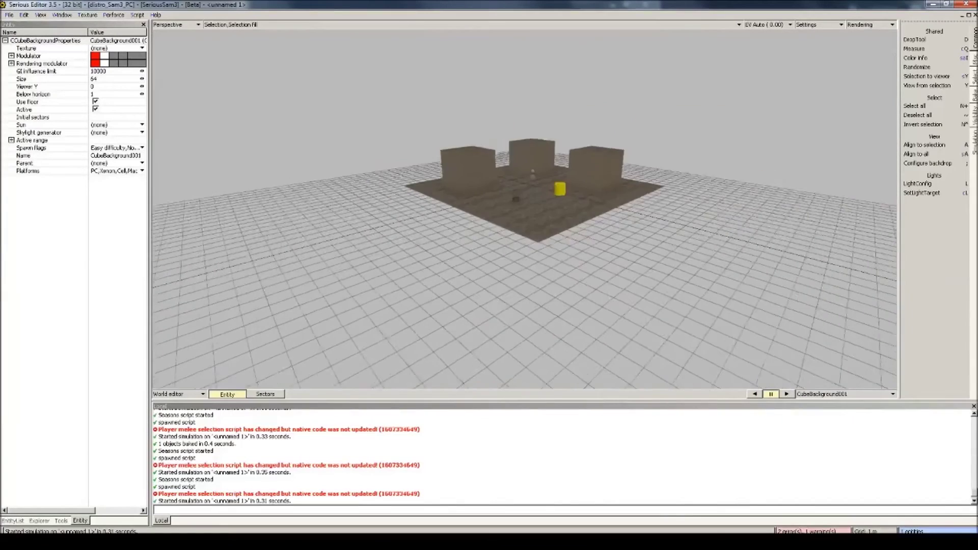
{"action": "scroll", "coordinate": [581, 243], "scroll_direction": "up", "scroll_amount": 1}
{"action": "key", "text": "t"}
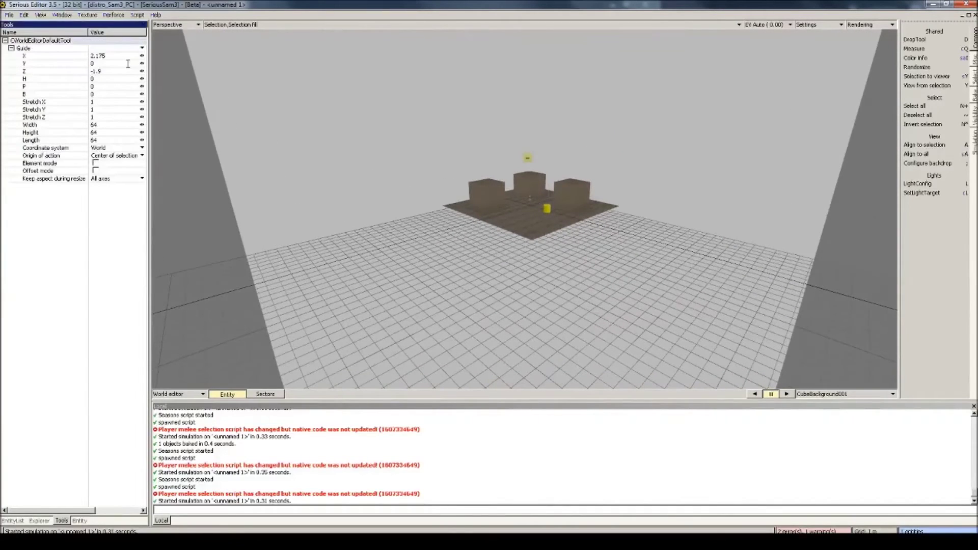
{"action": "left_click", "coordinate": [121, 63]}
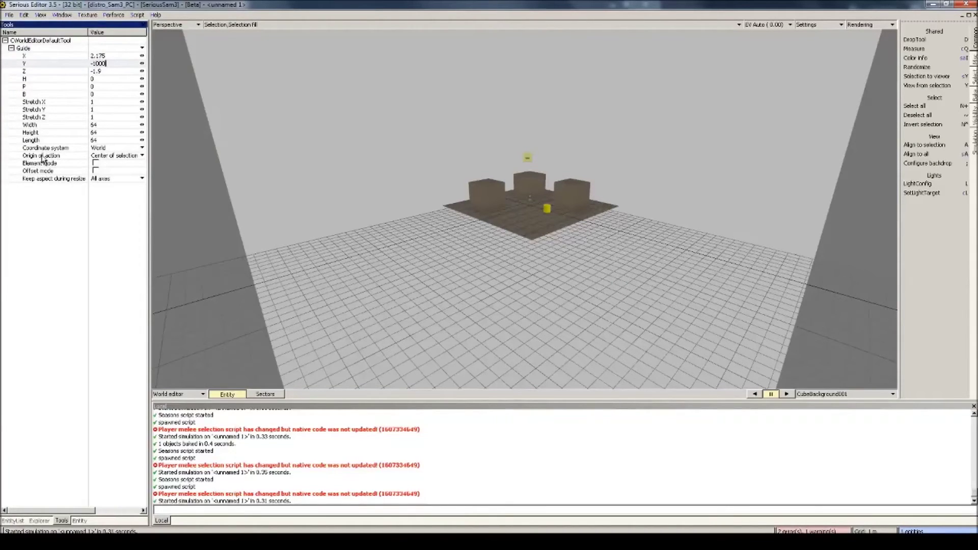
{"action": "key", "text": "Return"}
{"action": "middle_click_drag", "start_coordinate": [367, 245], "coordinate": [367, 316]}
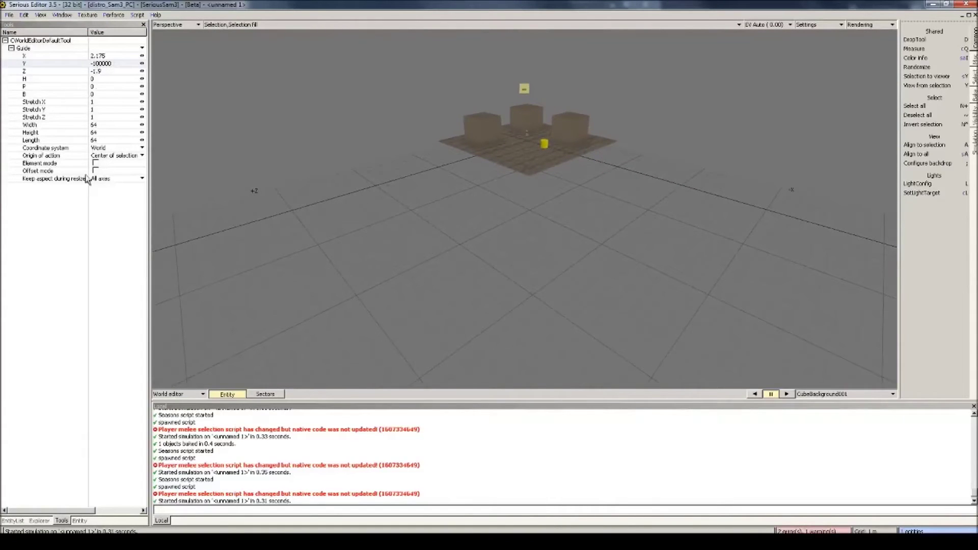
{"action": "scroll", "coordinate": [351, 252], "scroll_direction": "up", "scroll_amount": 5}
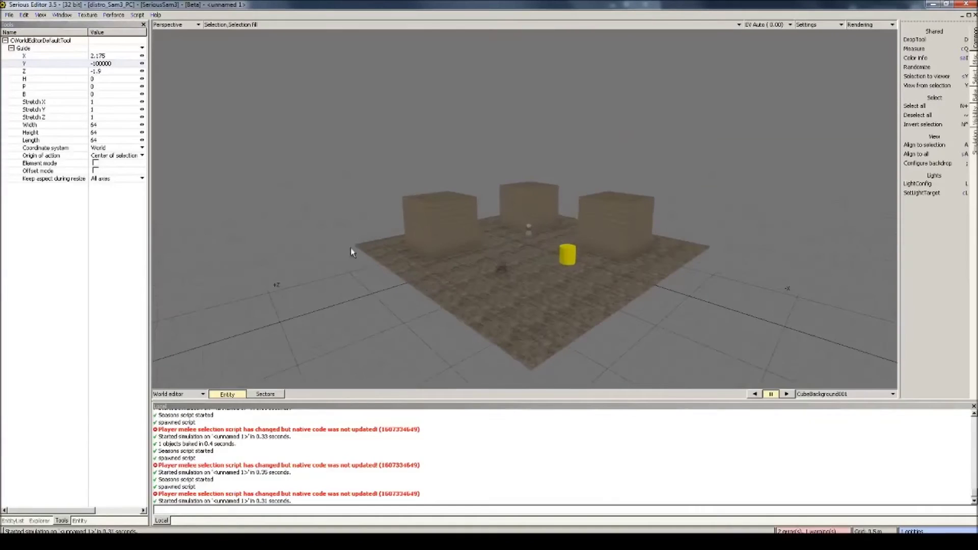
Step: Assign the HDR_Cloudy01_C.tex texture from Content/SeriousSam3/Textures/Backgrounds/Hyperfocal/HDR_Cloudy01 to the cube background
{"action": "left_click", "coordinate": [82, 520]}
{"action": "left_click", "coordinate": [120, 48]}
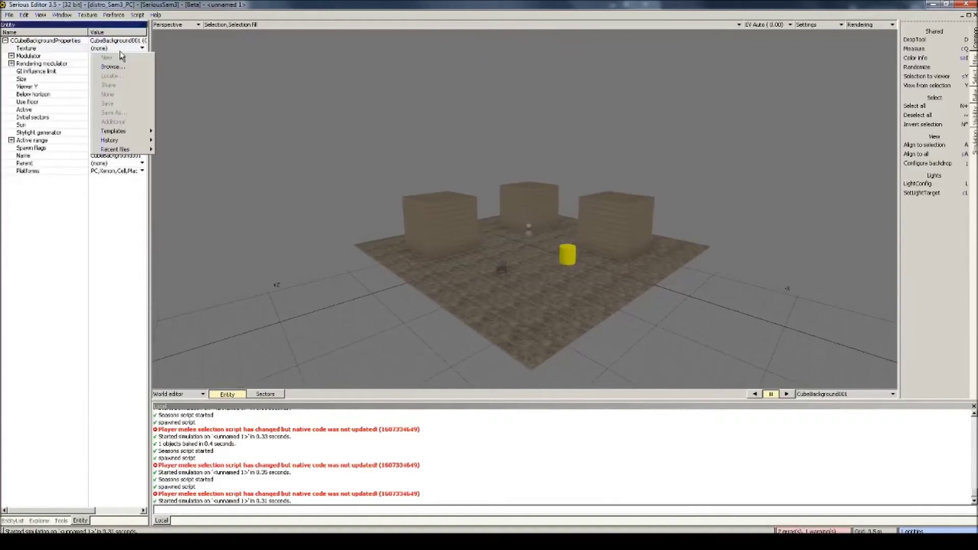
{"action": "left_click", "coordinate": [114, 67]}
{"action": "double_click", "coordinate": [409, 188]}
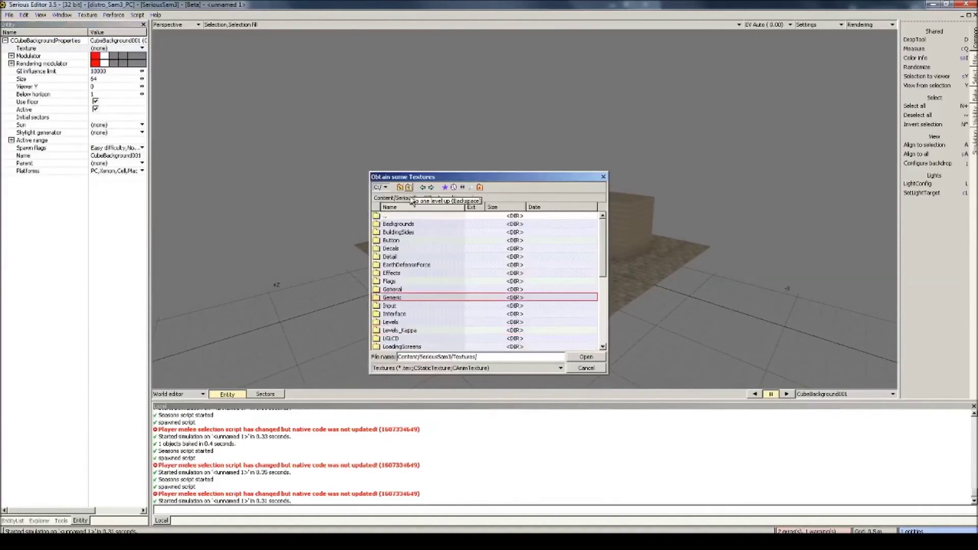
{"action": "double_click", "coordinate": [414, 225]}
{"action": "left_click", "coordinate": [411, 241]}
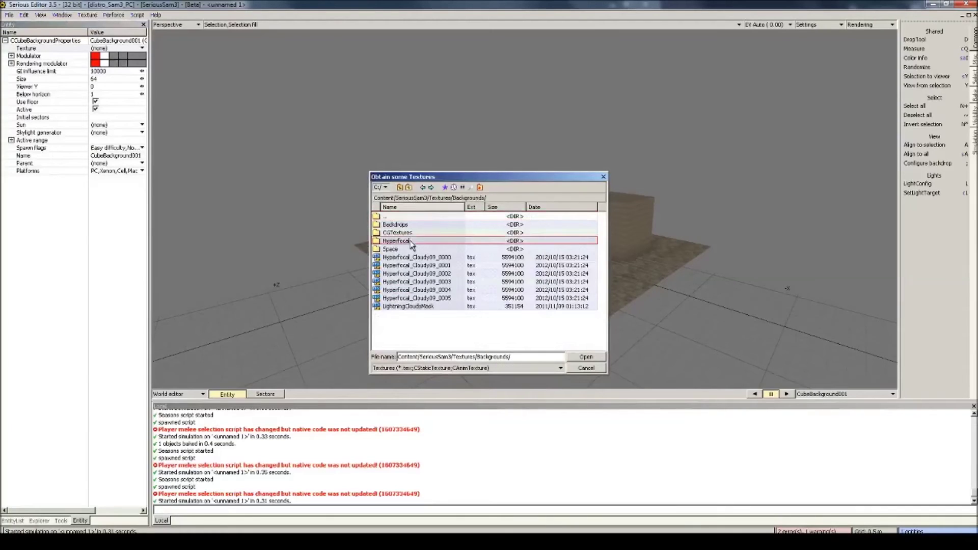
{"action": "double_click", "coordinate": [410, 241]}
{"action": "double_click", "coordinate": [412, 241]}
{"action": "left_click", "coordinate": [420, 228]}
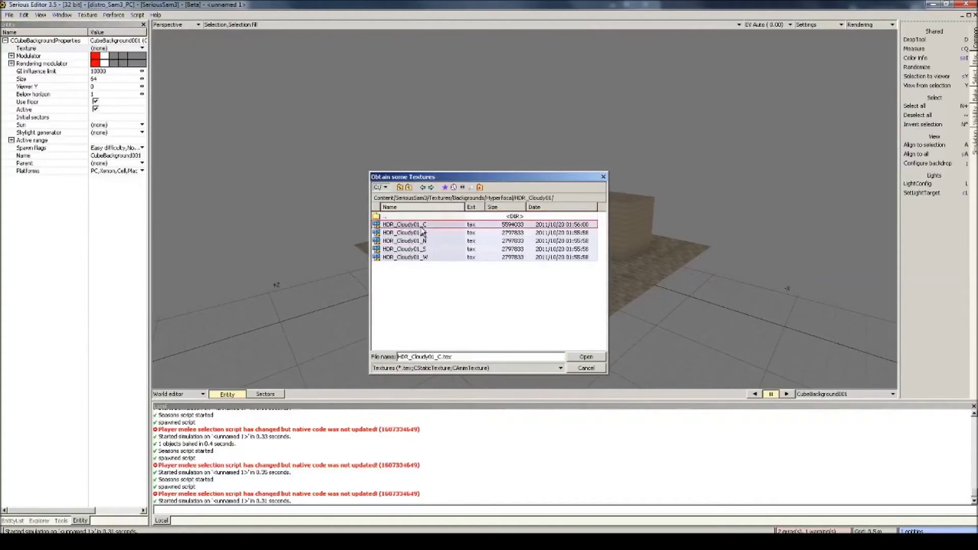
{"action": "double_click", "coordinate": [420, 229]}
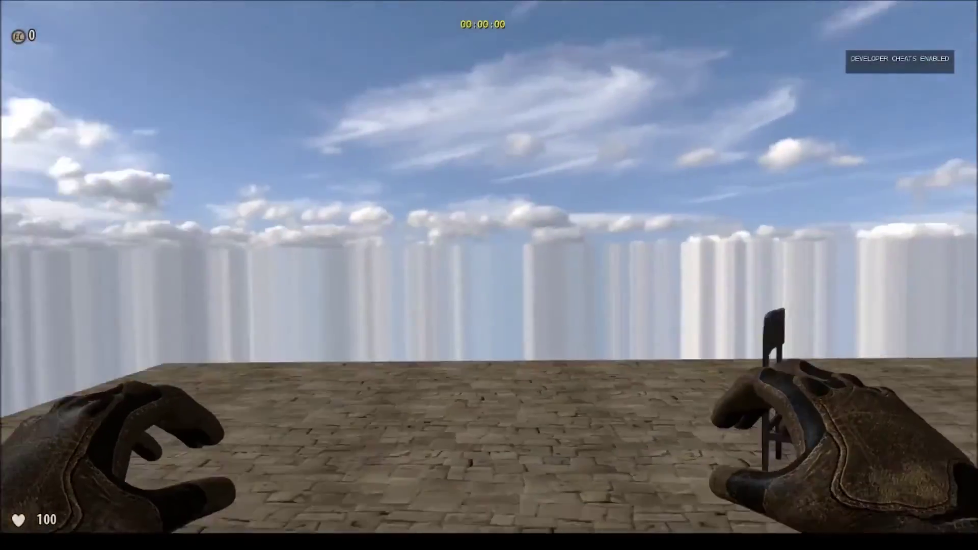
Step: Walk around the running world to check the cloudy sky background from all sides, and stop the simulation
{"action": "key", "text": "s"}
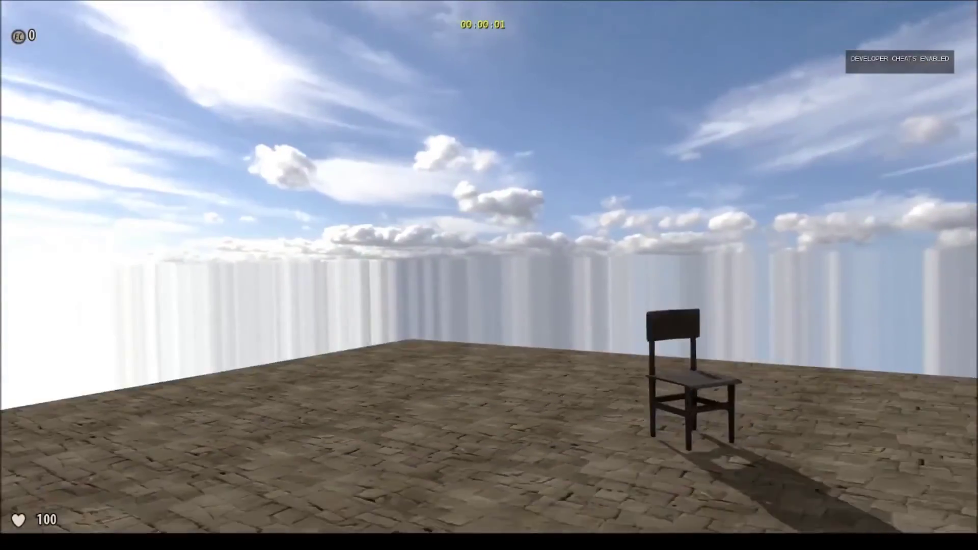
{"action": "key", "text": "w"}
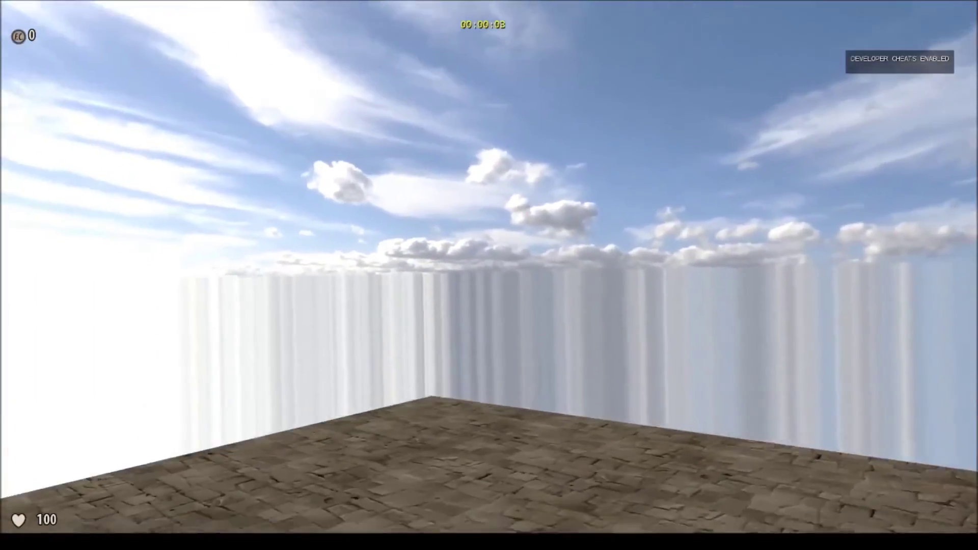
{"action": "key", "text": "s"}
{"action": "key", "text": "w"}
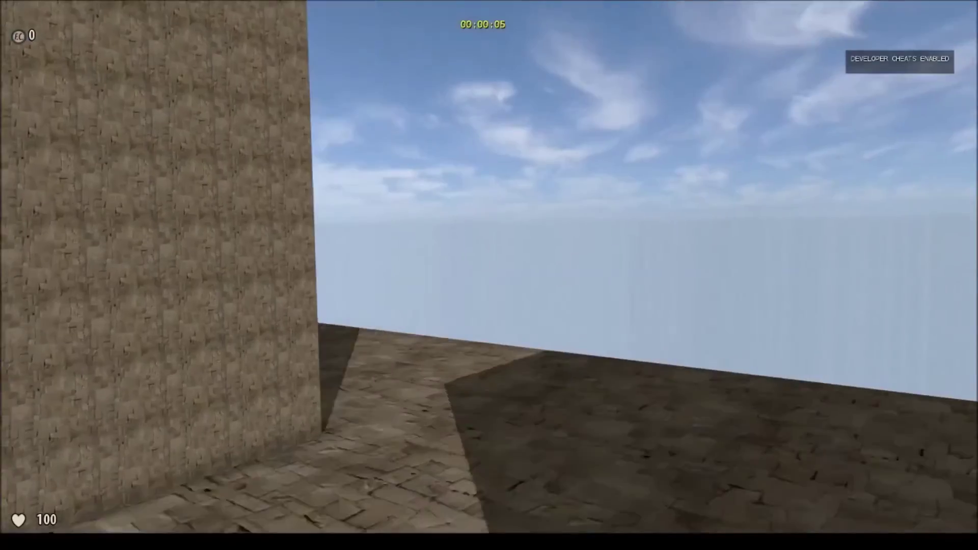
{"action": "key", "text": "w"}
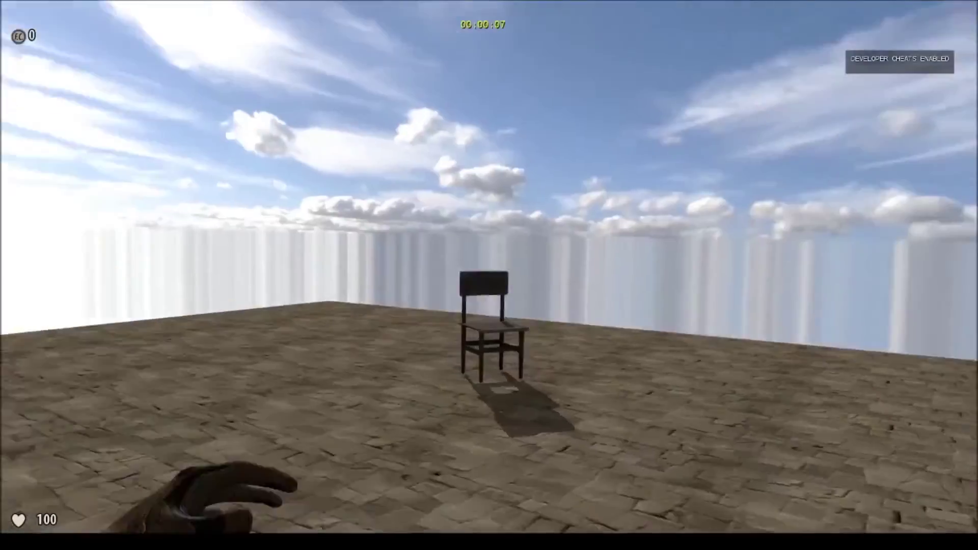
{"action": "key", "text": "s"}
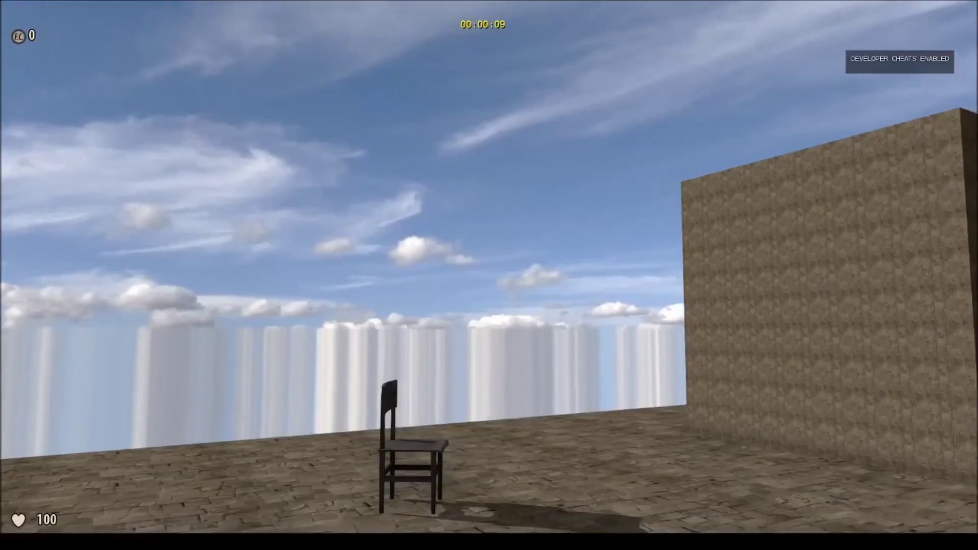
{"action": "key", "text": "d"}
{"action": "key", "text": "w"}
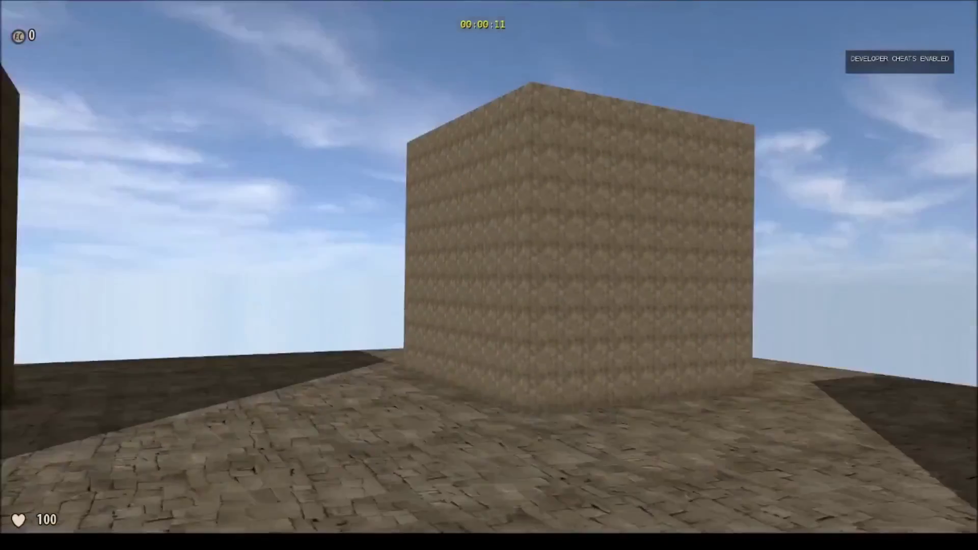
{"action": "key", "text": "w"}
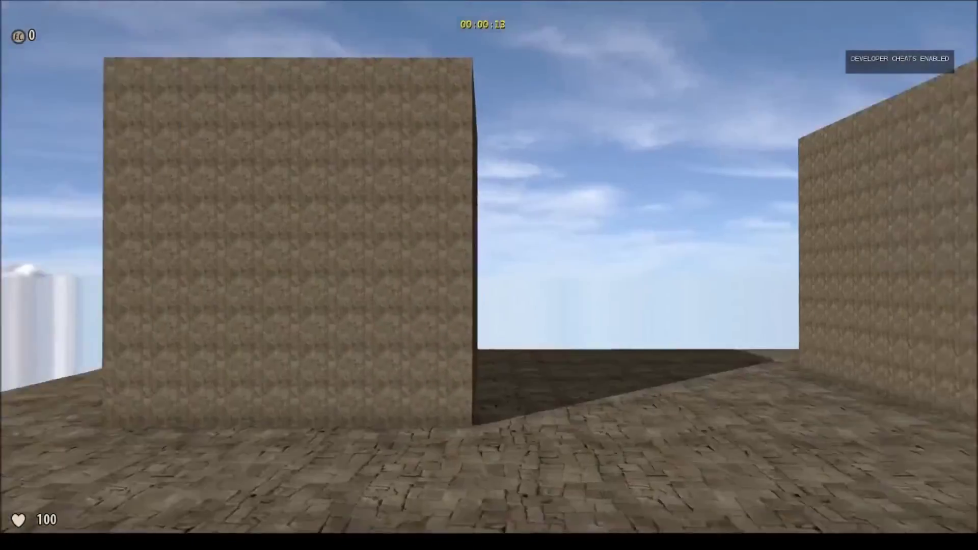
{"action": "key", "text": "Escape"}
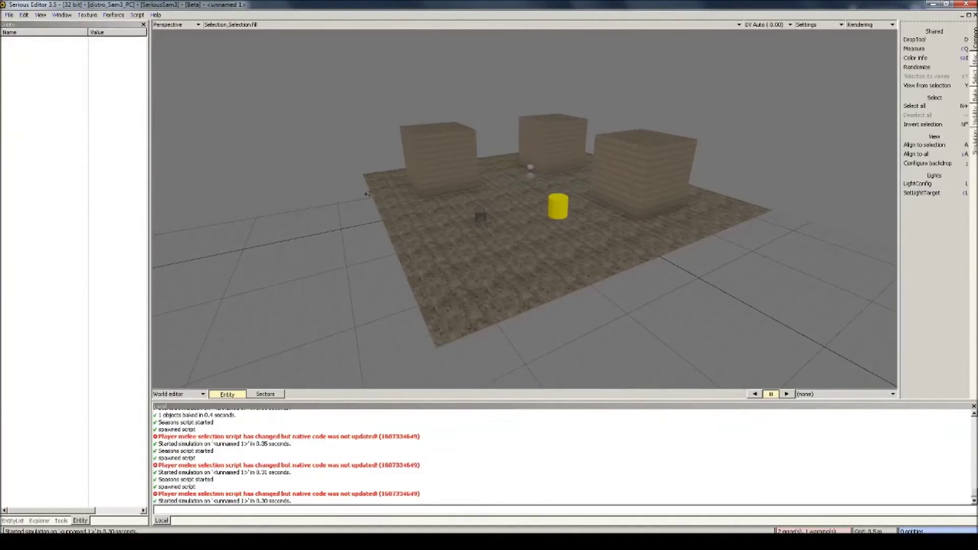
Step: Place a Chapter info entity from the Logic group on the stone floor, in front of the chair and boxes
{"action": "left_click", "coordinate": [10, 519]}
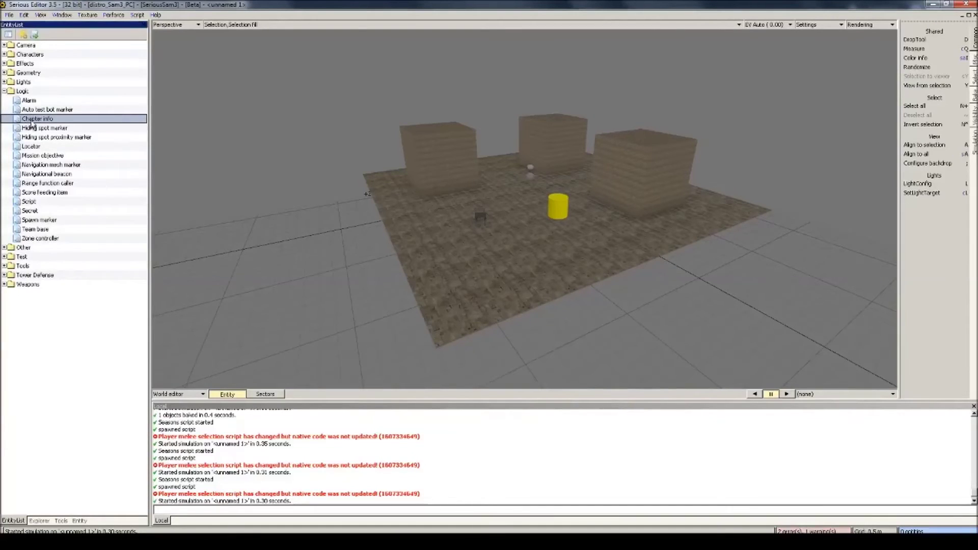
{"action": "left_click_drag", "start_coordinate": [37, 120], "coordinate": [346, 219]}
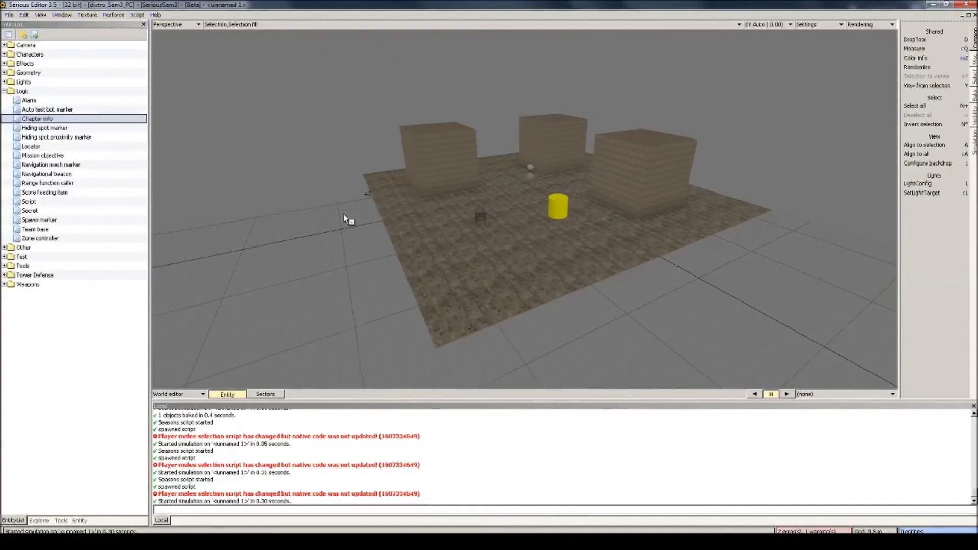
{"action": "left_click_drag", "start_coordinate": [542, 264], "coordinate": [535, 255]}
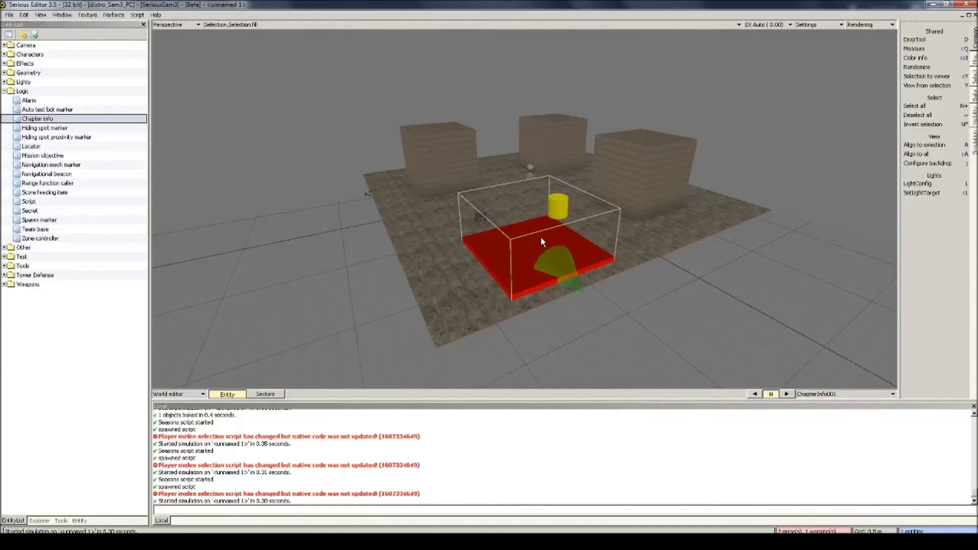
Step: Select the World info entity from the list of all entities and set its first chapter to the placed chapter info
{"action": "key", "text": "ctrl+b"}
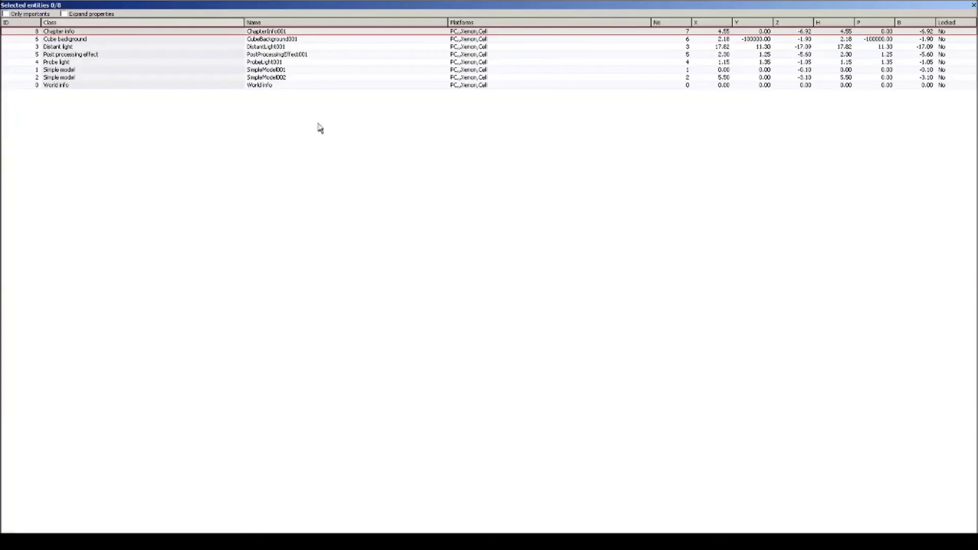
{"action": "left_click", "coordinate": [57, 86]}
{"action": "double_click", "coordinate": [55, 88]}
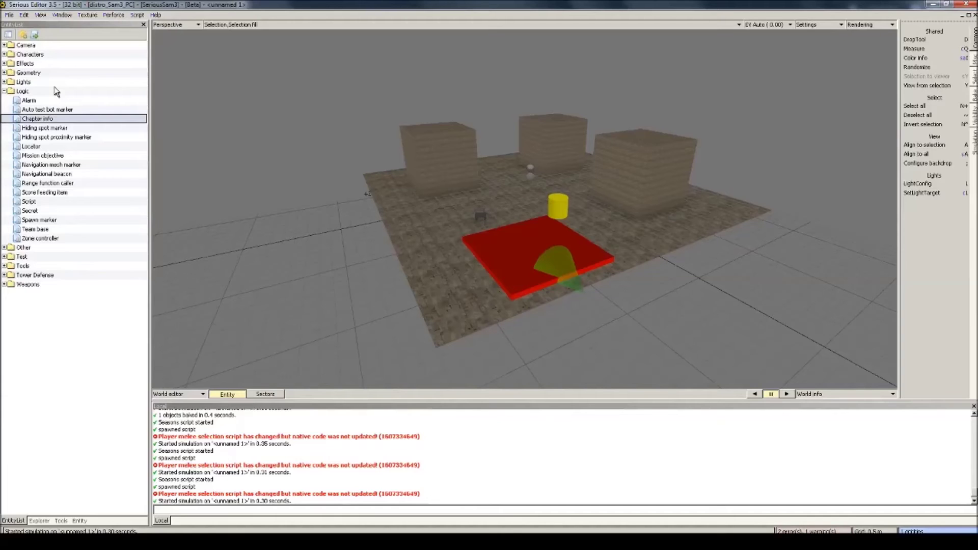
{"action": "left_click", "coordinate": [80, 519]}
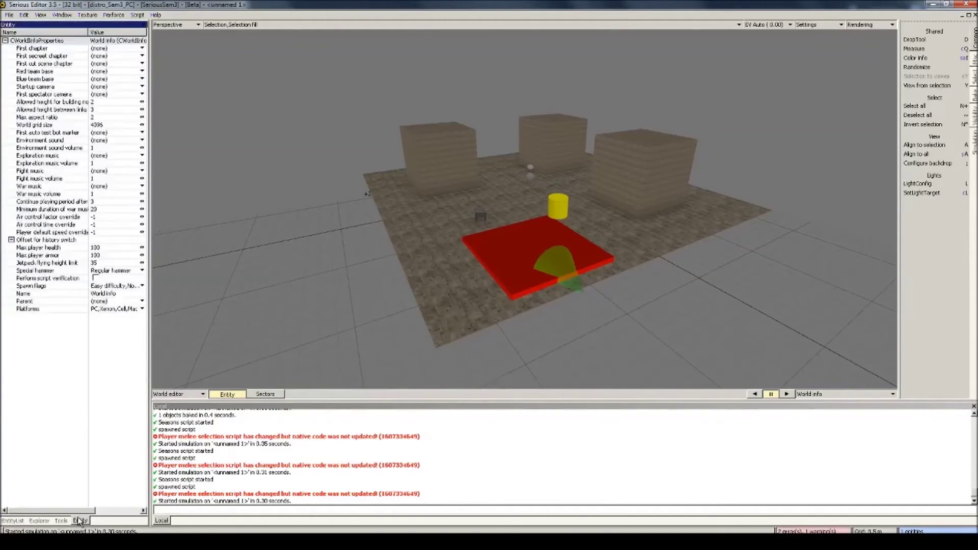
{"action": "left_click", "coordinate": [99, 49]}
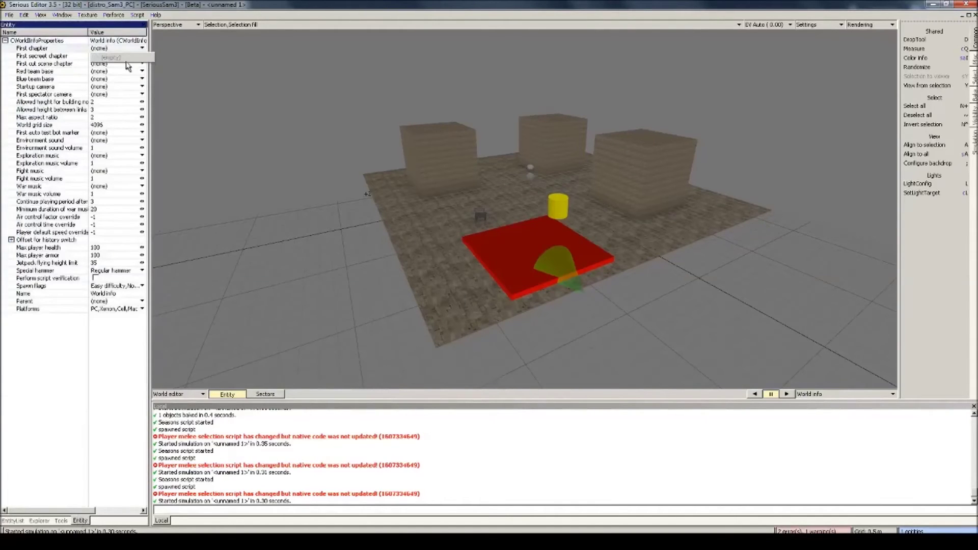
{"action": "left_click", "coordinate": [530, 251]}
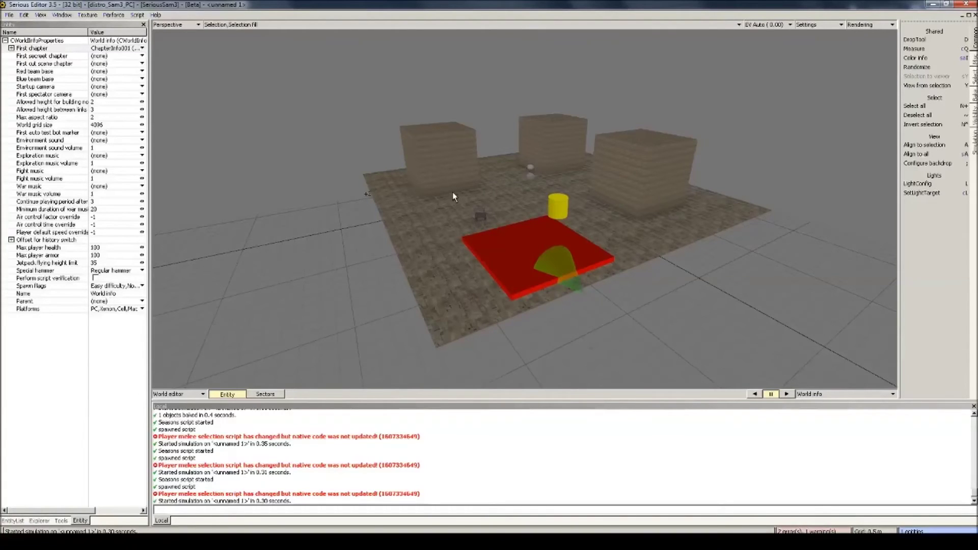
Step: Test-run the world to check the player's start at the chapter info, then stop the simulation
{"action": "key", "text": "ctrl+g"}
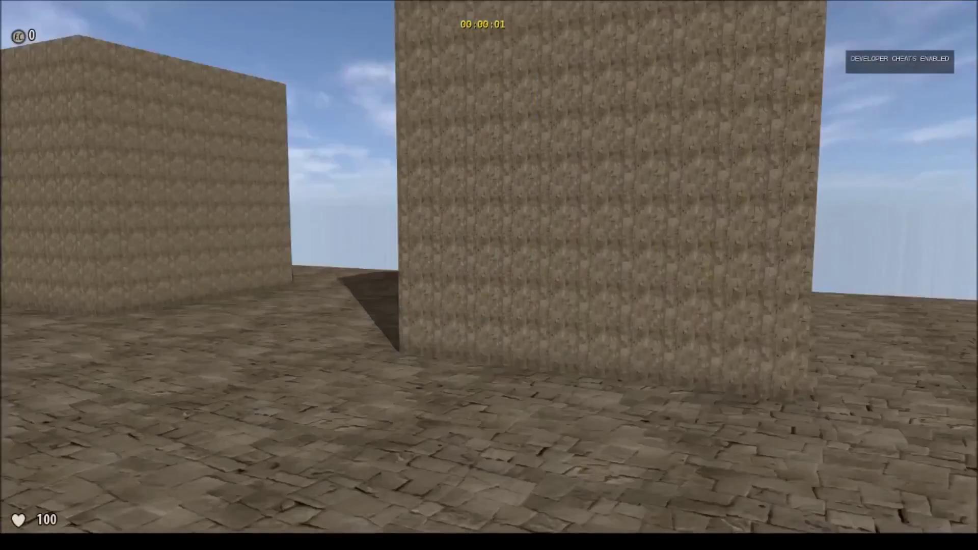
{"action": "key", "text": "w"}
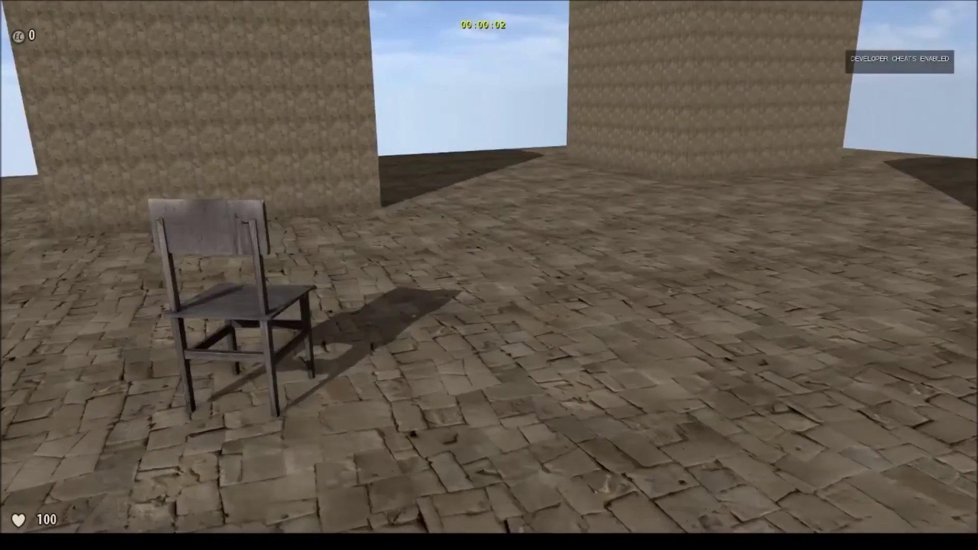
{"action": "key", "text": "w"}
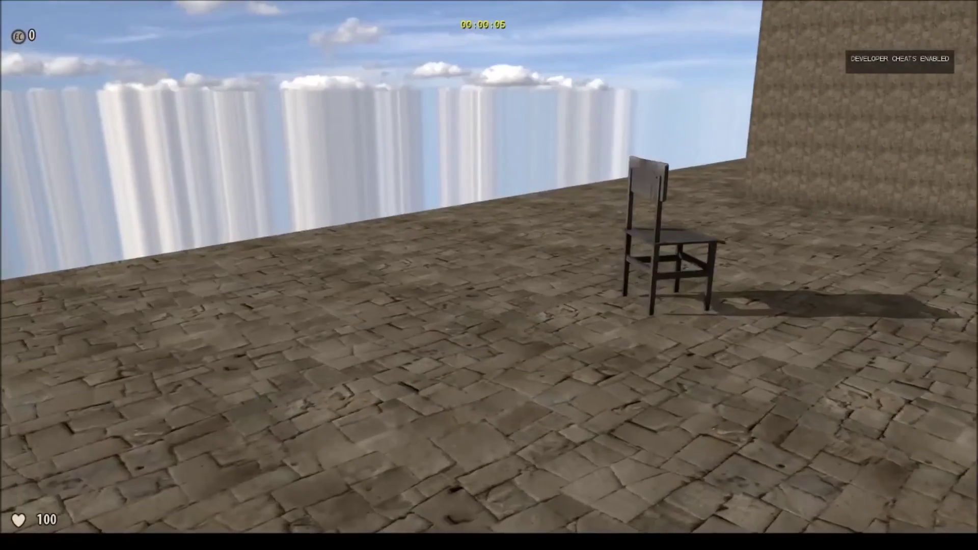
{"action": "key", "text": "Escape"}
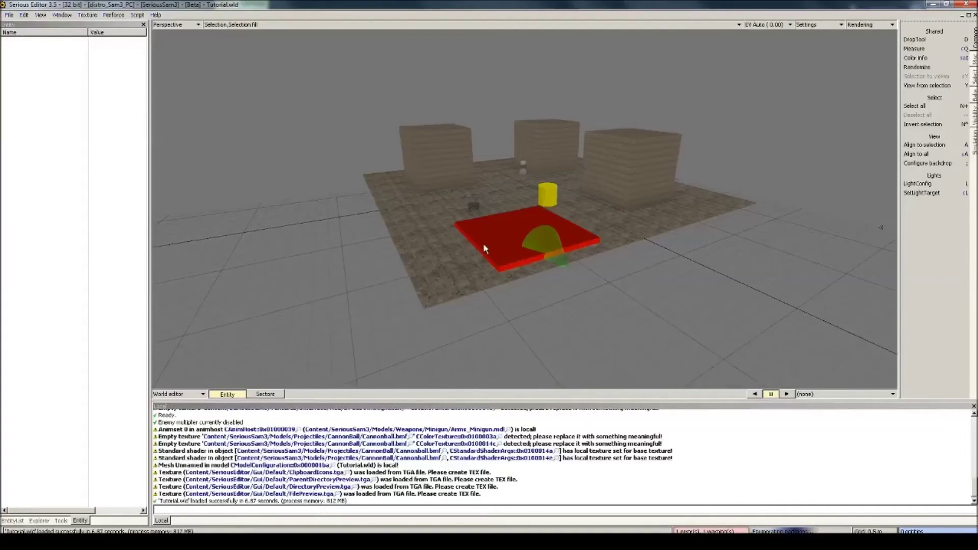
Step: Add Laser to the chapter info's added weapons alongside Mini gun, and remove it from the selection again
{"action": "left_click", "coordinate": [497, 240]}
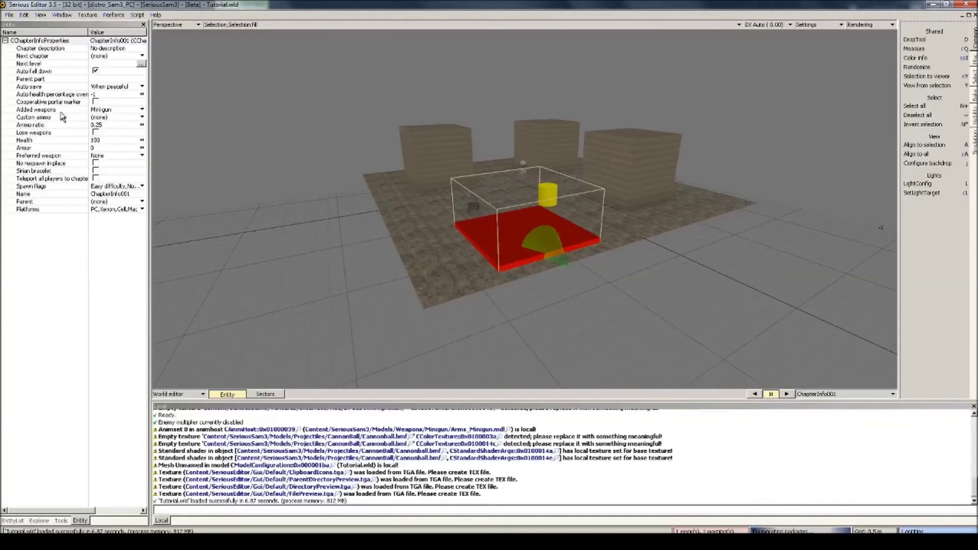
{"action": "left_click", "coordinate": [102, 110]}
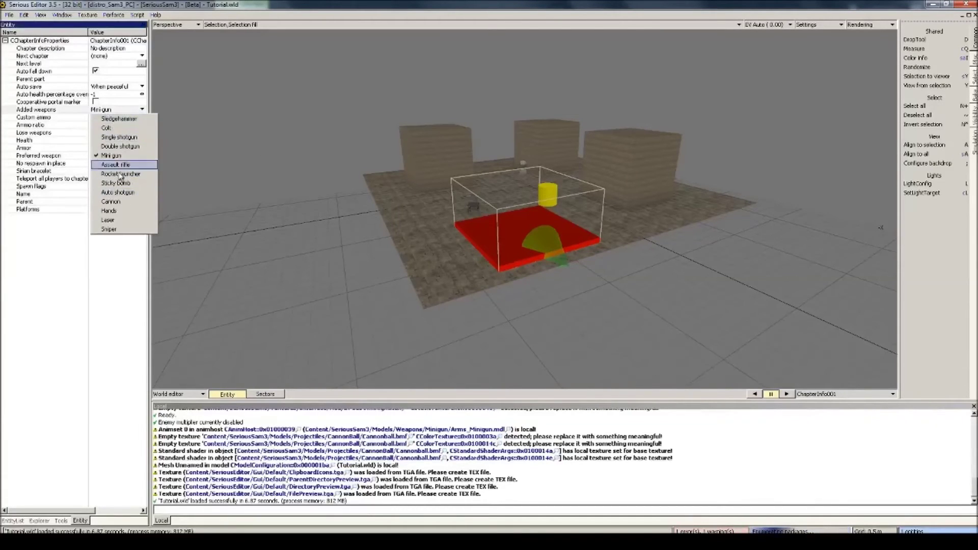
{"action": "left_click", "coordinate": [110, 220]}
{"action": "left_click", "coordinate": [114, 112]}
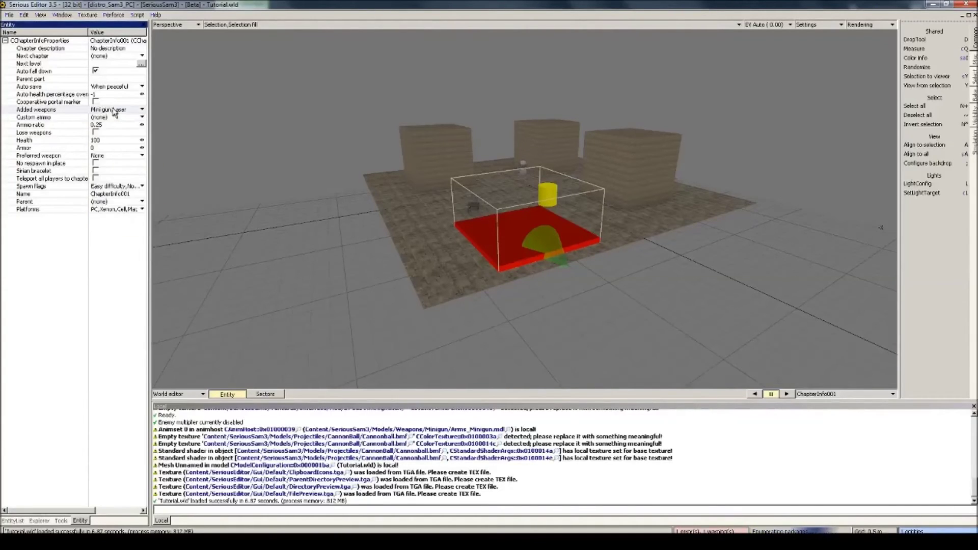
{"action": "left_click", "coordinate": [114, 112]}
{"action": "left_click", "coordinate": [122, 220]}
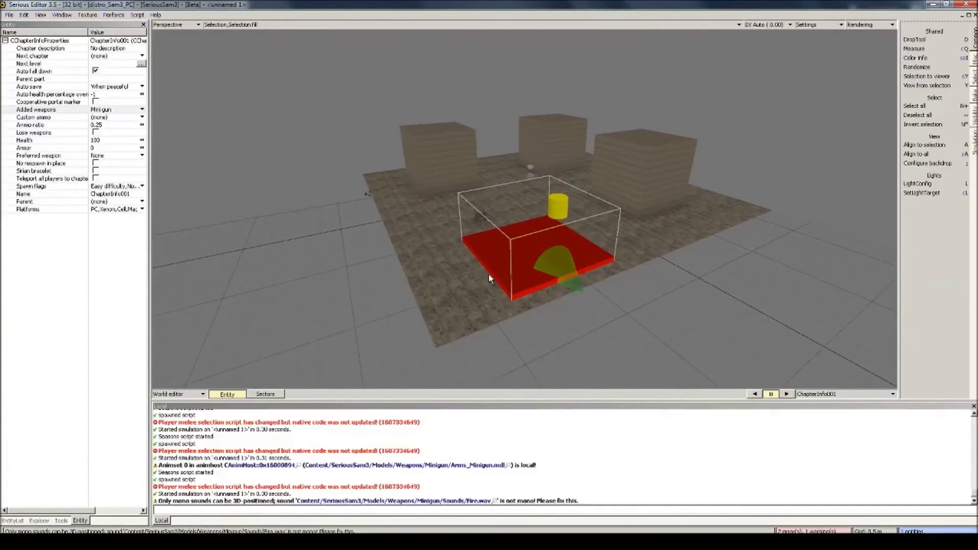
Step: Place a Generic Item entity from the Other group on the stone floor beside the chair
{"action": "left_click", "coordinate": [17, 520]}
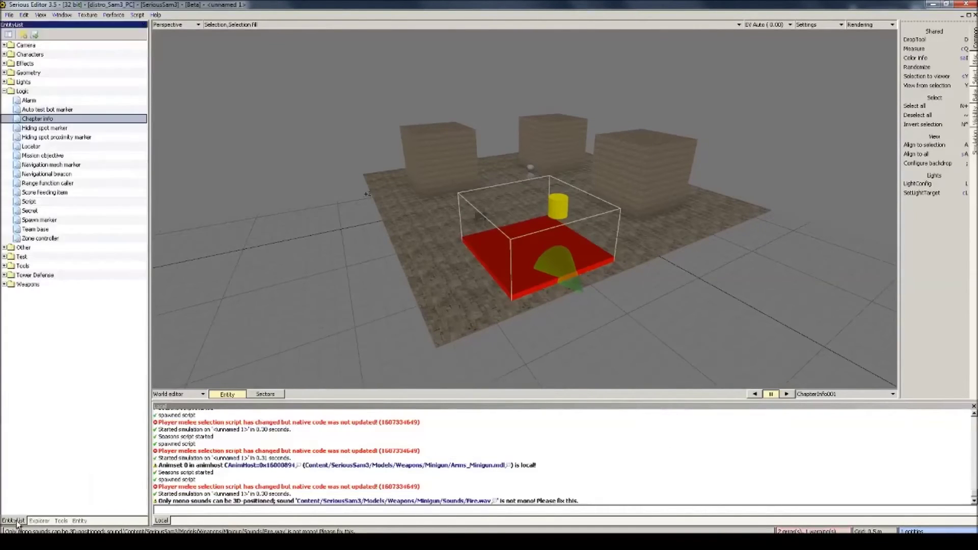
{"action": "left_click", "coordinate": [5, 92]}
{"action": "left_click", "coordinate": [5, 101]}
{"action": "left_click_drag", "start_coordinate": [37, 119], "coordinate": [439, 222]}
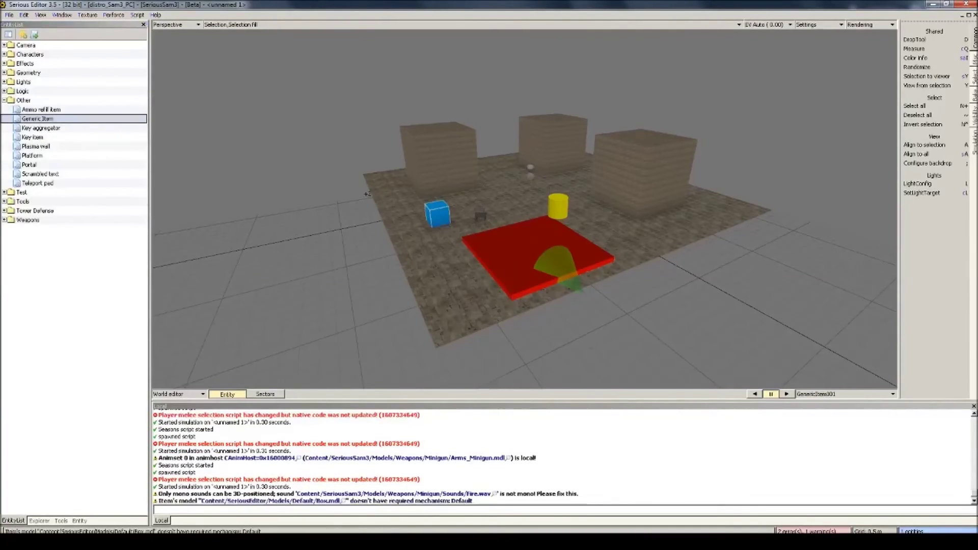
Step: Set the generic item's item params to Armor_050.ep from Content/SeriousSam3/Databases/Items/Armor
{"action": "left_click", "coordinate": [80, 520]}
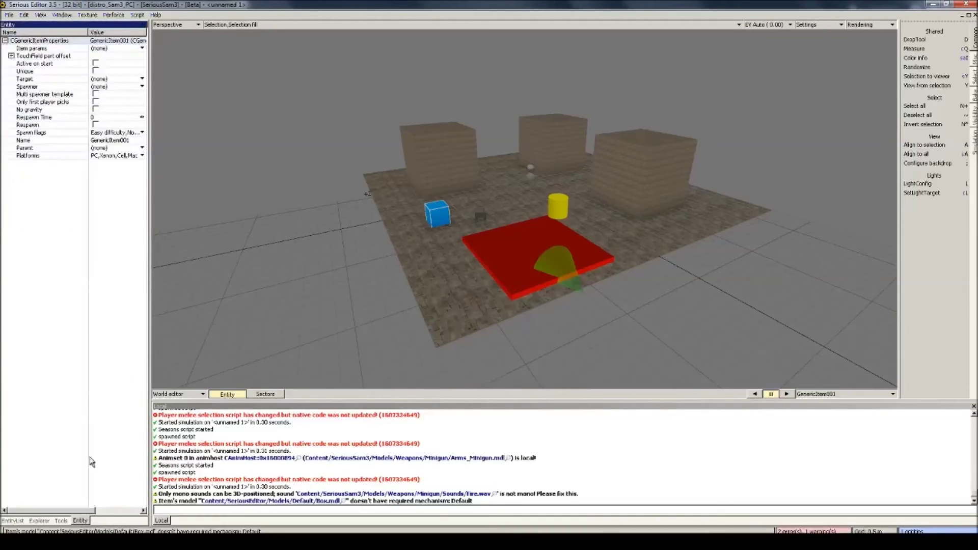
{"action": "left_click", "coordinate": [106, 48]}
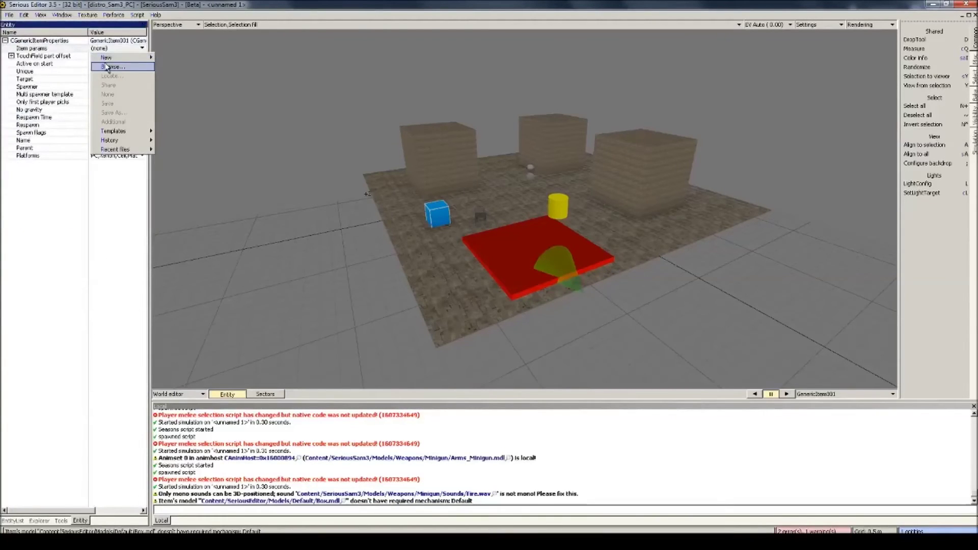
{"action": "left_click", "coordinate": [107, 67]}
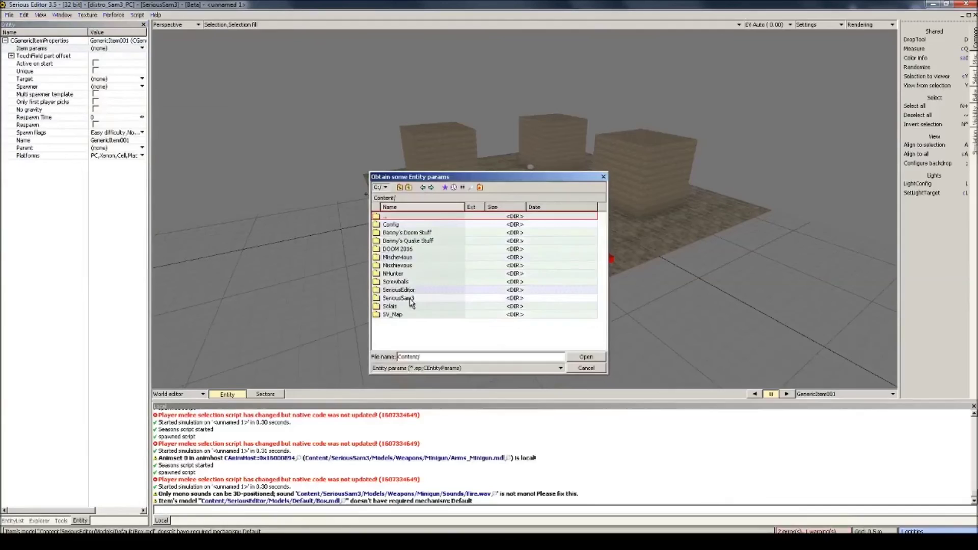
{"action": "double_click", "coordinate": [411, 301]}
{"action": "double_click", "coordinate": [400, 252]}
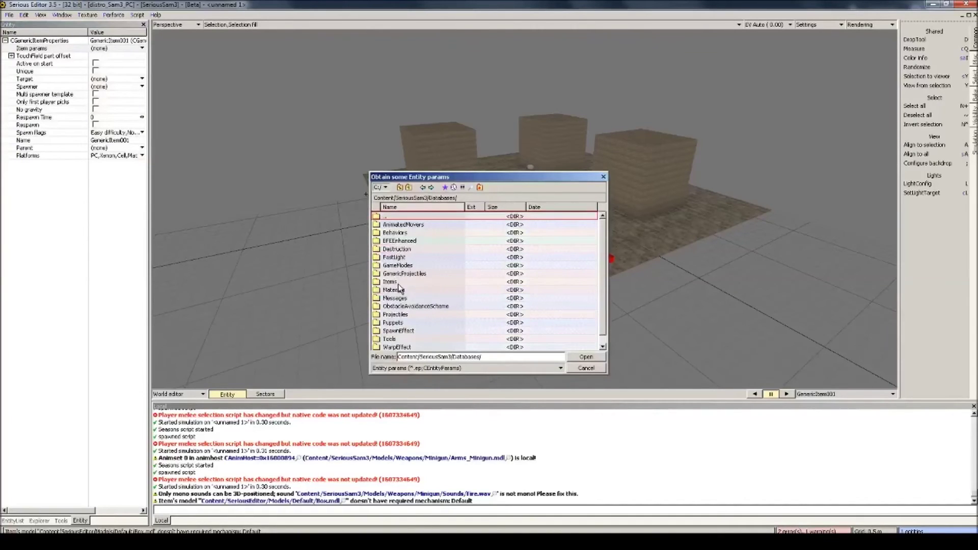
{"action": "left_click", "coordinate": [398, 285]}
{"action": "double_click", "coordinate": [399, 284]}
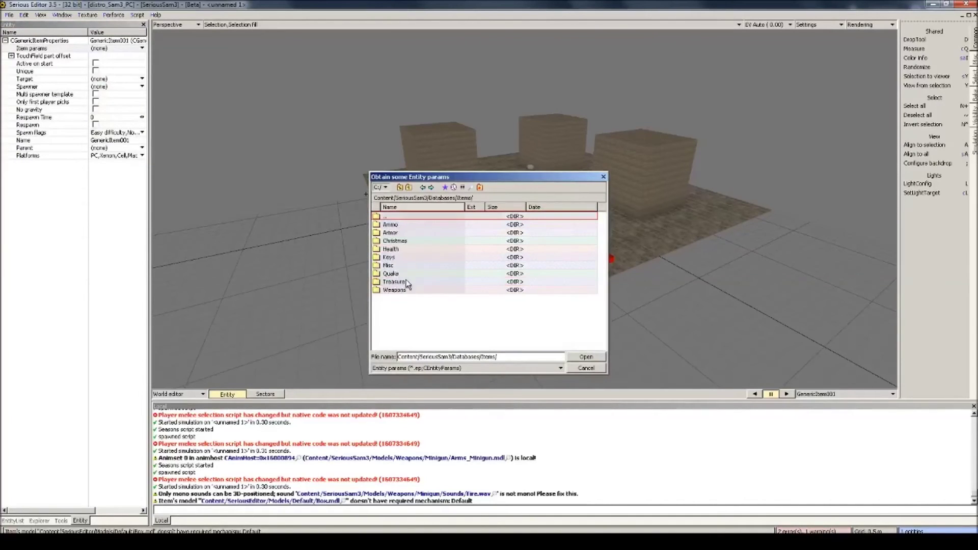
{"action": "double_click", "coordinate": [393, 232]}
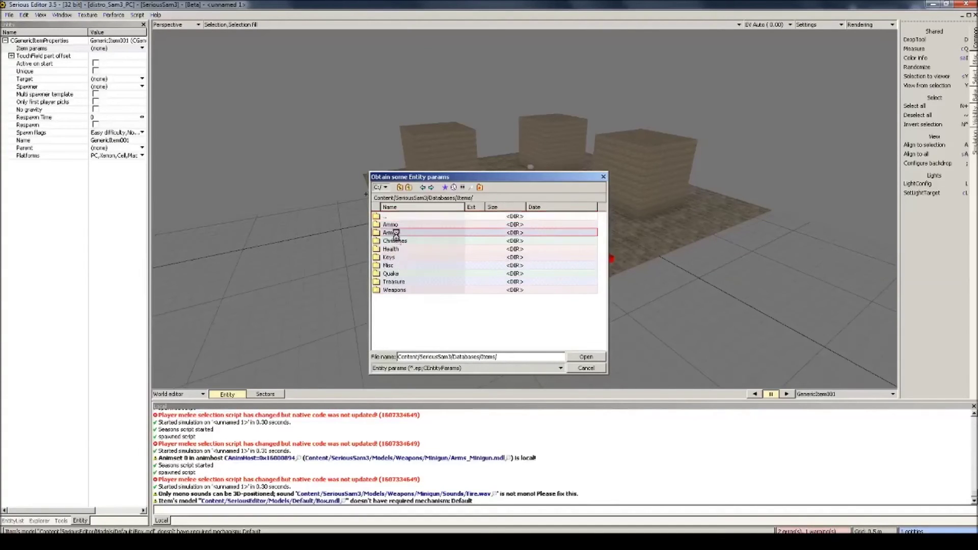
{"action": "double_click", "coordinate": [407, 250]}
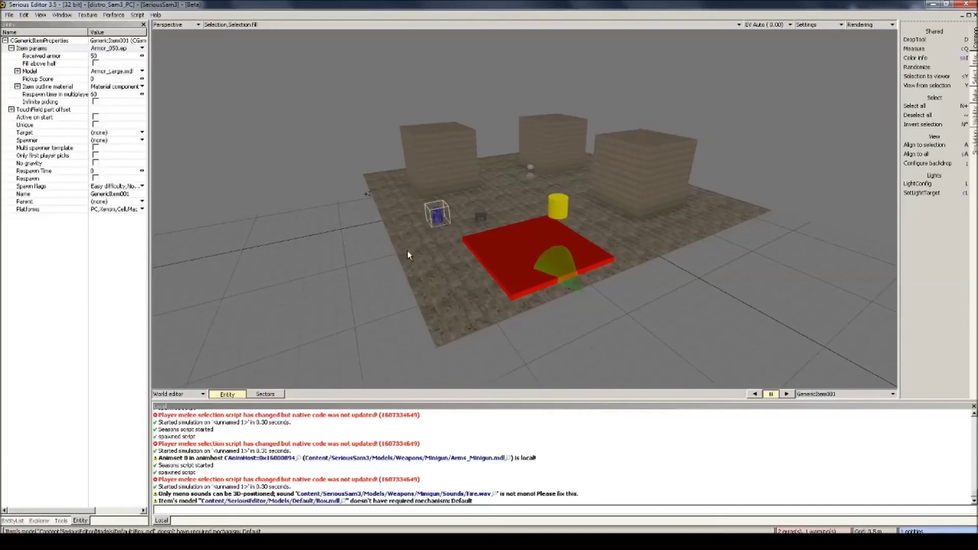
Step: Test-run the world, pick up the armor item beside the chair, and stop the simulation
{"action": "key", "text": "ctrl+g"}
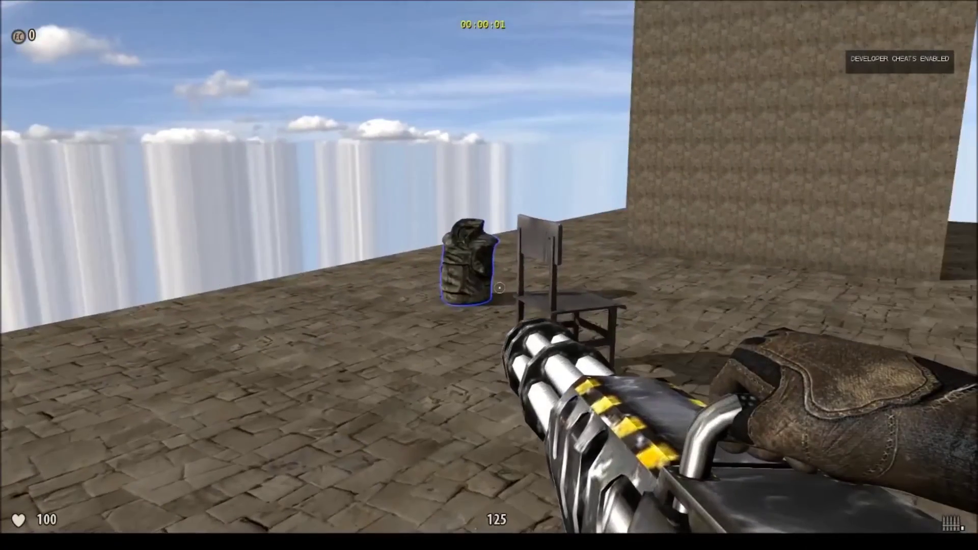
{"action": "key", "text": "w"}
{"action": "key", "text": "d"}
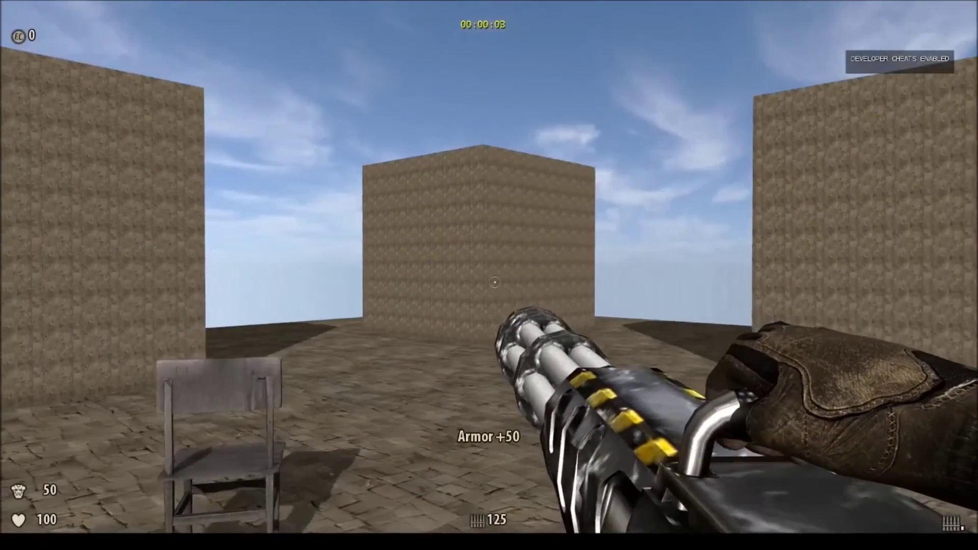
{"action": "key", "text": "Escape"}
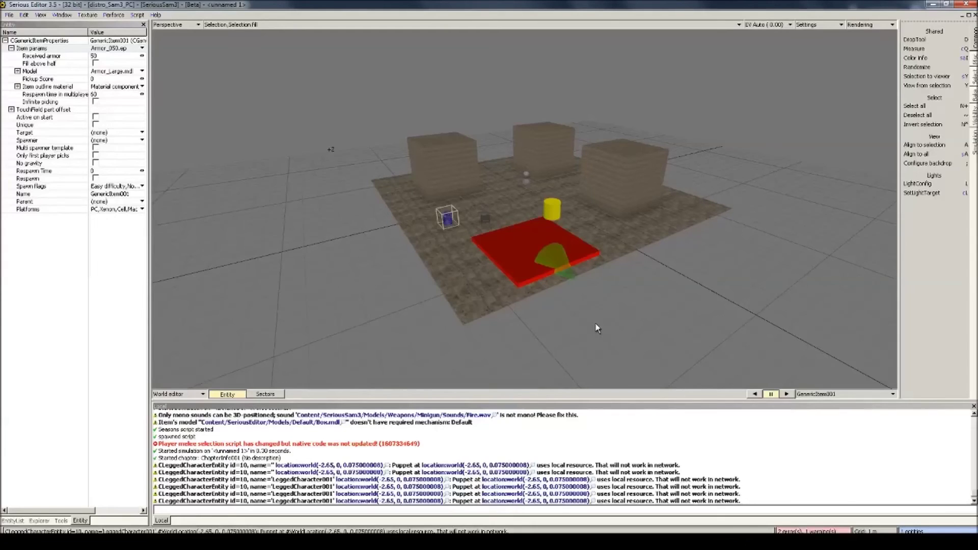
Step: Place a Legged character entity from the Characters group on the stone floor between the boxes
{"action": "left_click", "coordinate": [19, 520]}
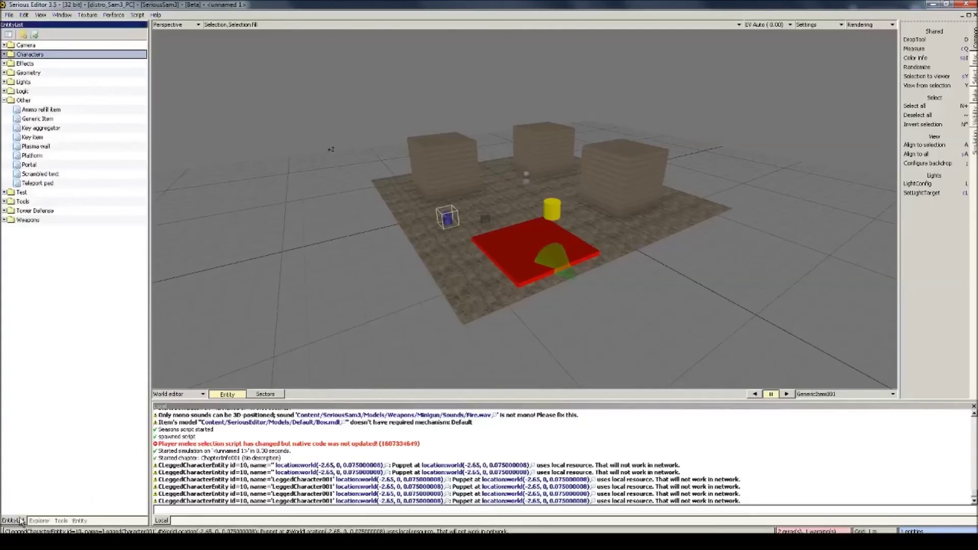
{"action": "left_click", "coordinate": [4, 54]}
{"action": "left_click_drag", "start_coordinate": [44, 118], "coordinate": [515, 193]}
{"action": "key", "text": "a"}
{"action": "scroll", "coordinate": [515, 196], "scroll_direction": "down", "scroll_amount": 5}
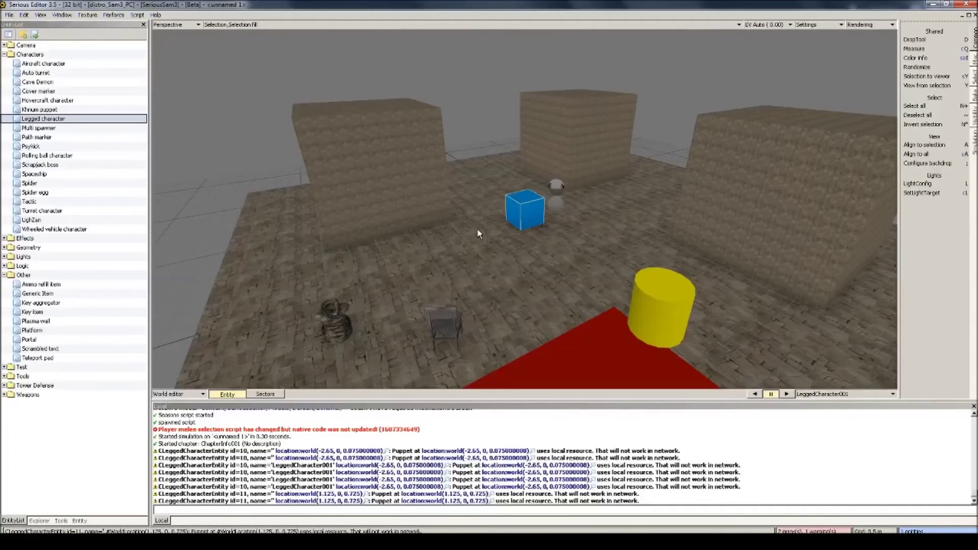
Step: Set the legged character's puppet params to Gnaar.ep from Content/SeriousSam3/Databases/Puppets/Enemies
{"action": "left_click", "coordinate": [80, 521]}
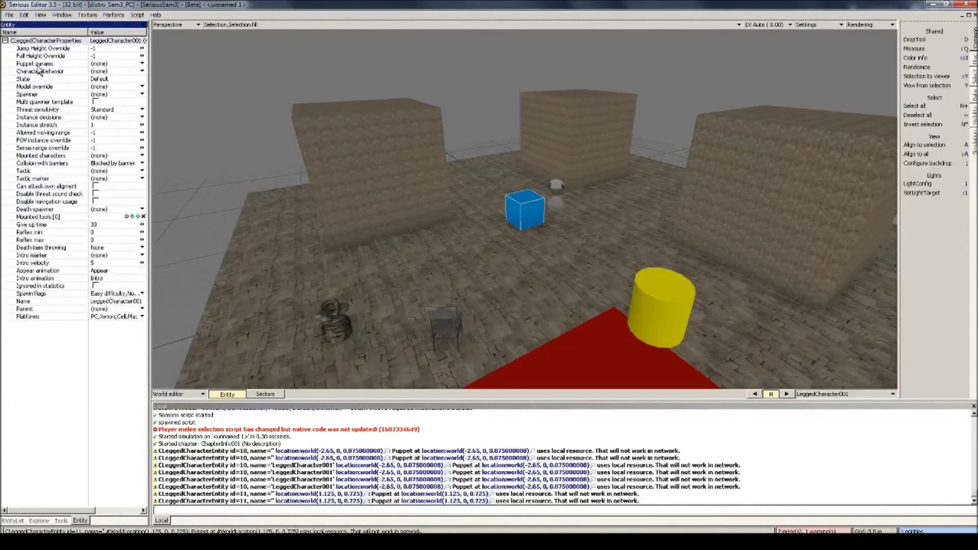
{"action": "left_click", "coordinate": [107, 63]}
{"action": "left_click", "coordinate": [107, 64]}
{"action": "left_click", "coordinate": [110, 84]}
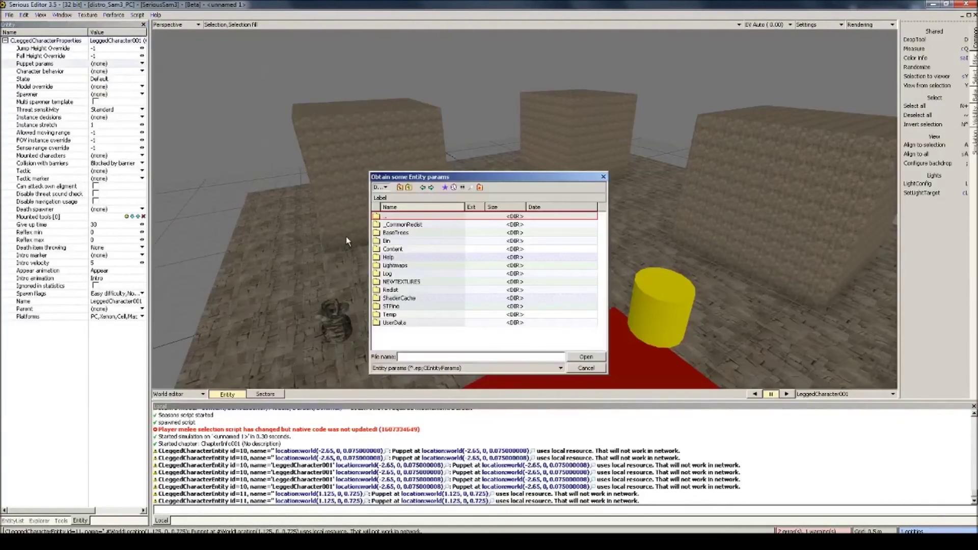
{"action": "double_click", "coordinate": [406, 250]}
{"action": "double_click", "coordinate": [418, 301]}
{"action": "left_click", "coordinate": [402, 249]}
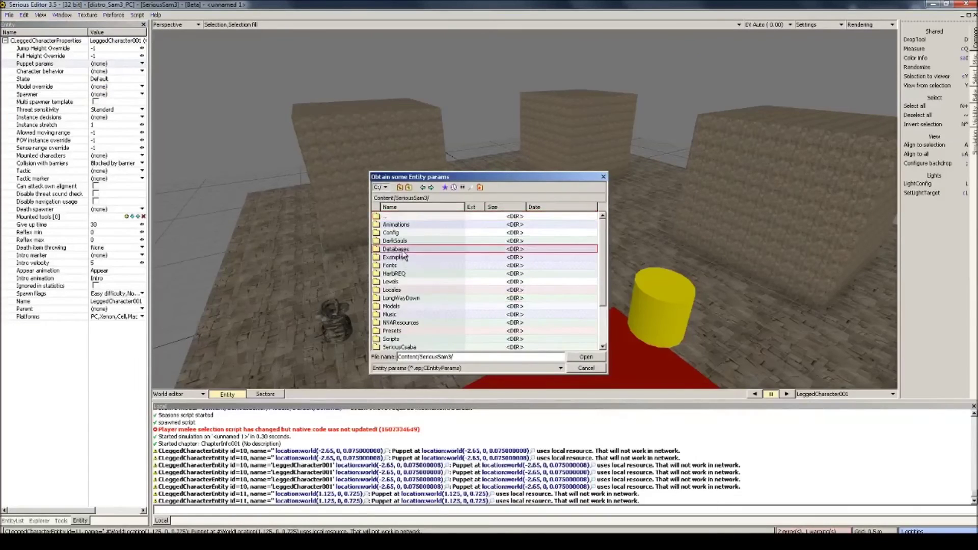
{"action": "double_click", "coordinate": [403, 252]}
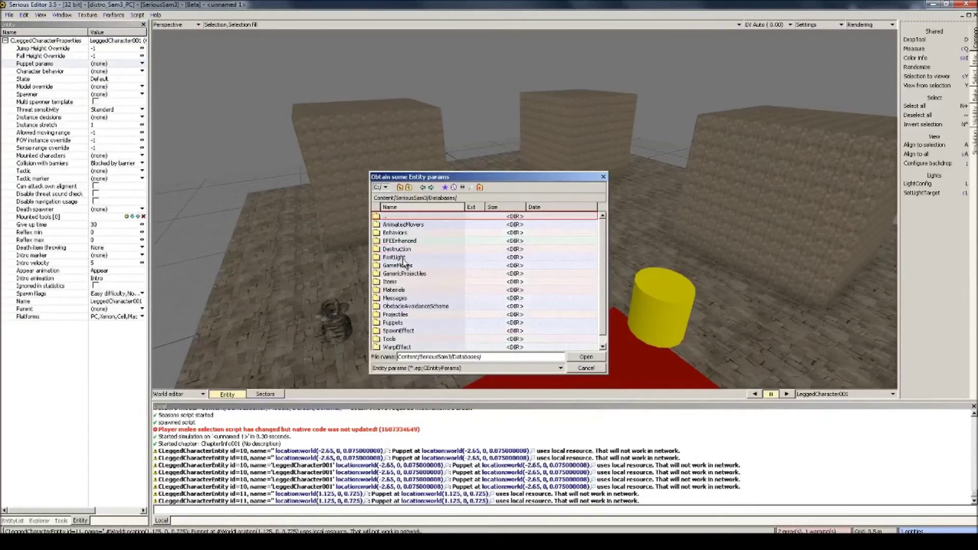
{"action": "double_click", "coordinate": [403, 323]}
{"action": "double_click", "coordinate": [396, 239]}
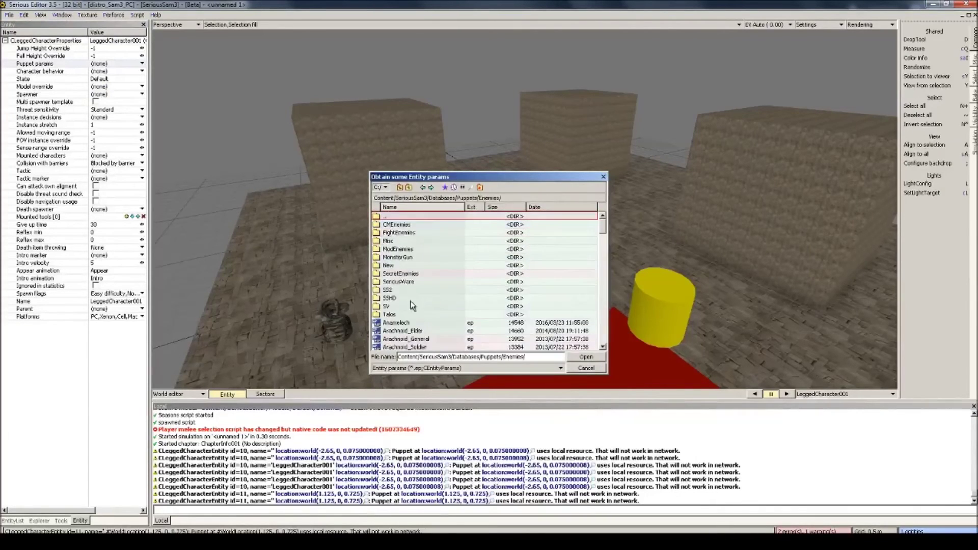
{"action": "scroll", "coordinate": [412, 304], "scroll_direction": "down", "scroll_amount": 10}
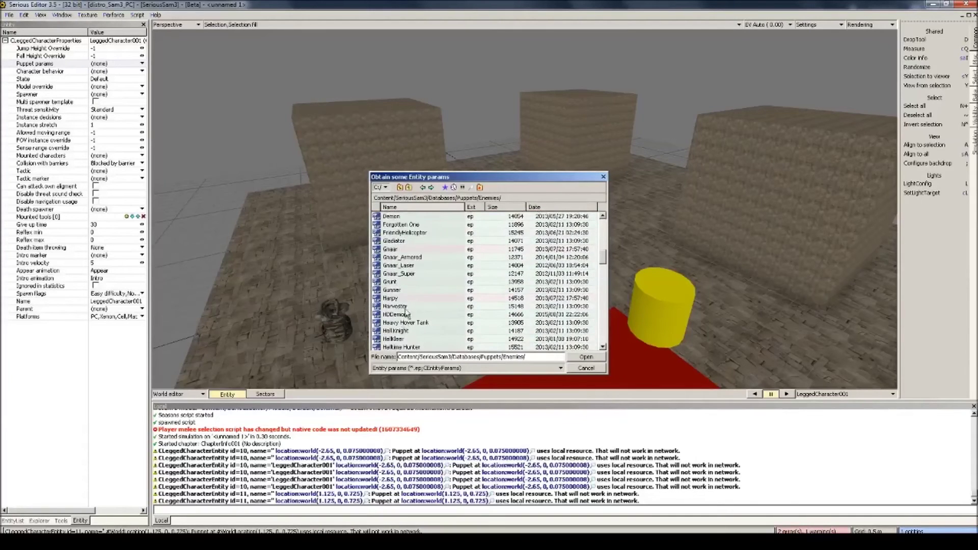
{"action": "double_click", "coordinate": [397, 249]}
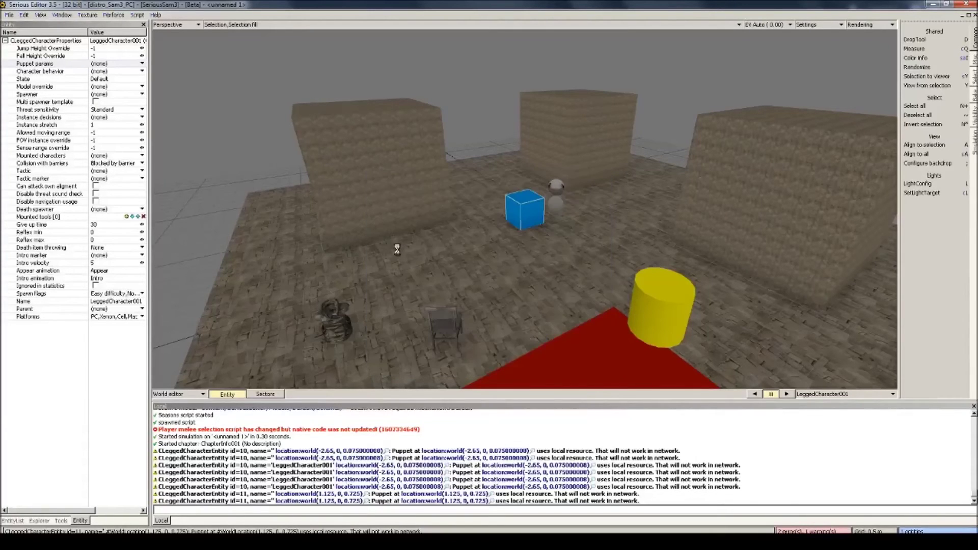
Step: Set the character behavior to Gnaar.cb from Content/SeriousSam3/Databases/Behaviors/Enemies, and test-run the world against the enemy
{"action": "scroll", "coordinate": [490, 236], "scroll_direction": "up", "scroll_amount": 5}
{"action": "scroll", "coordinate": [490, 236], "scroll_direction": "down", "scroll_amount": 4}
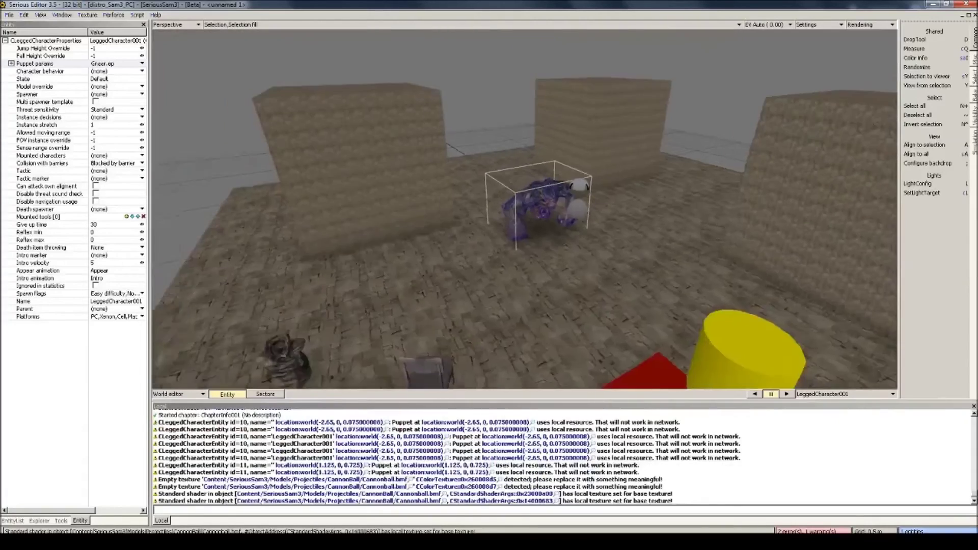
{"action": "middle_click_drag", "start_coordinate": [490, 237], "coordinate": [362, 156]}
{"action": "left_click", "coordinate": [117, 73]}
{"action": "left_click", "coordinate": [117, 74]}
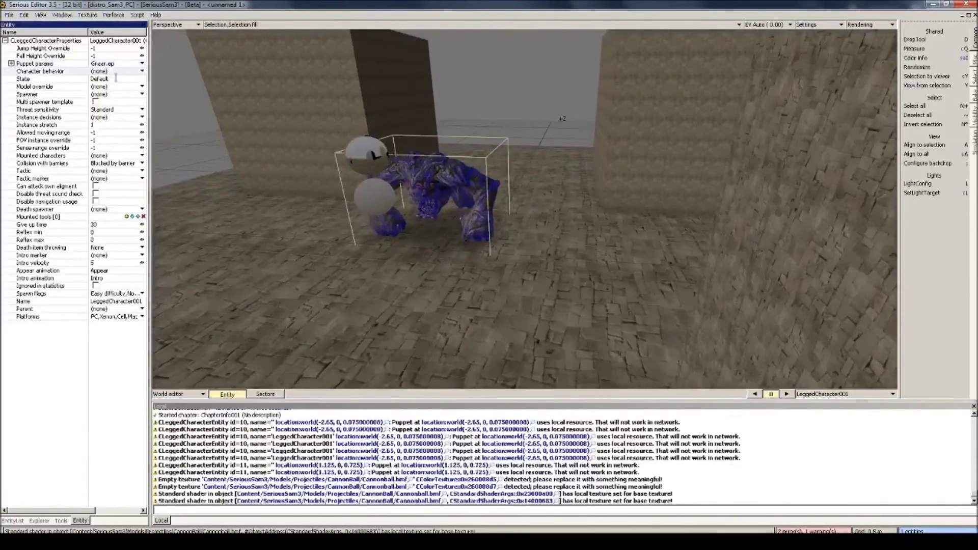
{"action": "left_click", "coordinate": [117, 73]}
{"action": "left_click", "coordinate": [113, 91]}
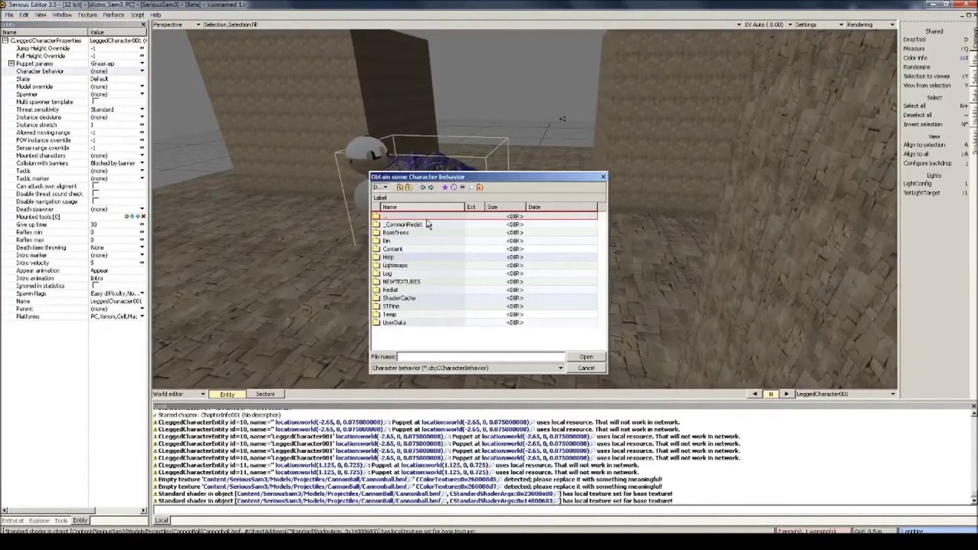
{"action": "double_click", "coordinate": [412, 249]}
{"action": "left_click", "coordinate": [414, 299]}
{"action": "double_click", "coordinate": [414, 299]}
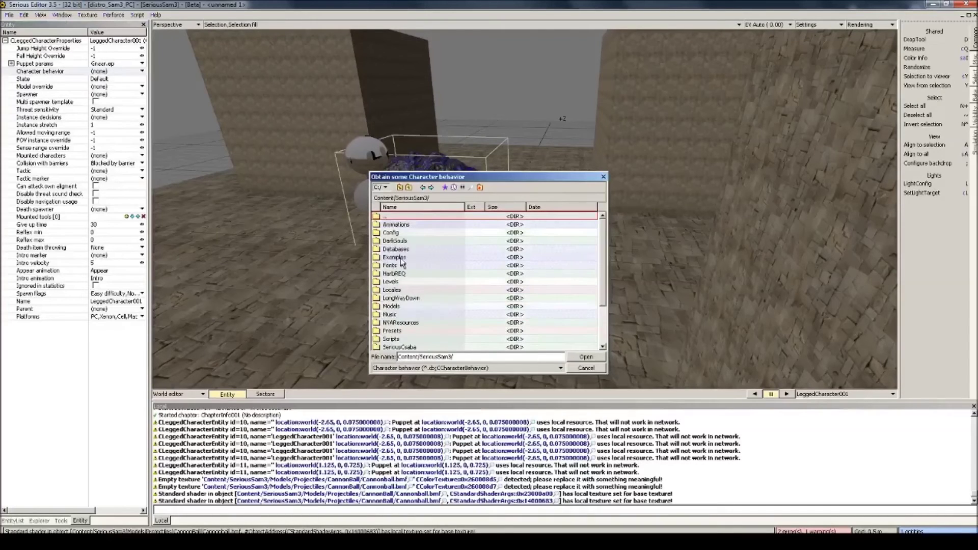
{"action": "double_click", "coordinate": [409, 250]}
{"action": "double_click", "coordinate": [403, 233]}
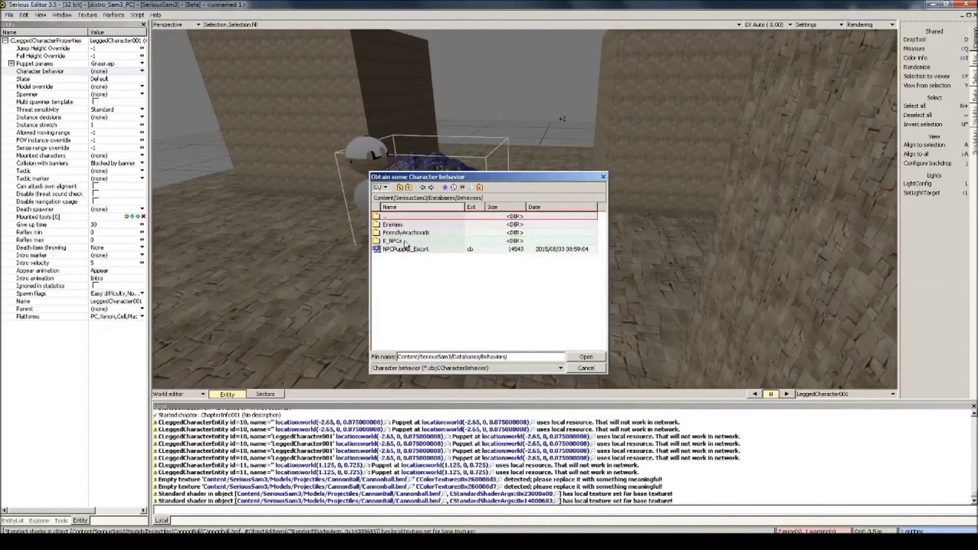
{"action": "double_click", "coordinate": [410, 232]}
{"action": "scroll", "coordinate": [421, 330], "scroll_direction": "down", "scroll_amount": 3}
{"action": "scroll", "coordinate": [421, 330], "scroll_direction": "down", "scroll_amount": 8}
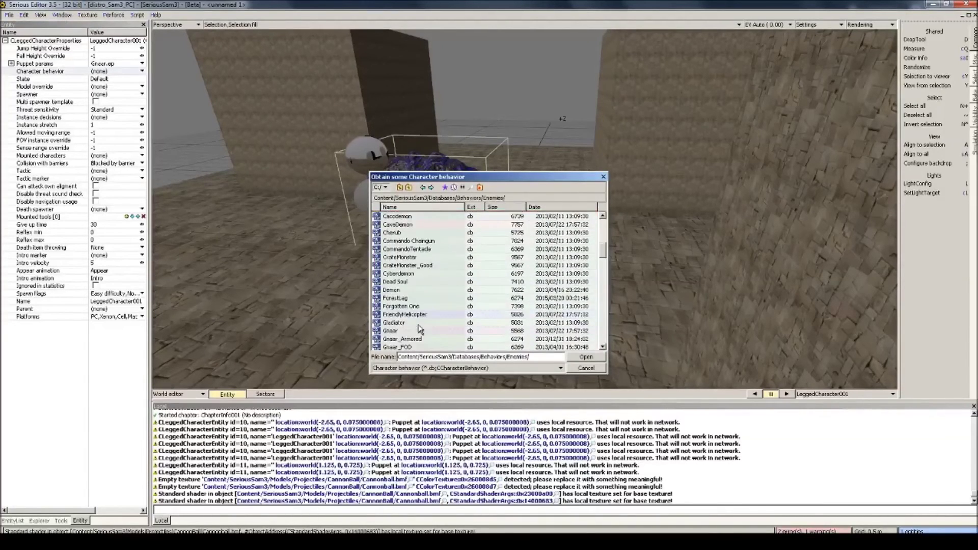
{"action": "left_click", "coordinate": [397, 249]}
{"action": "double_click", "coordinate": [397, 250]}
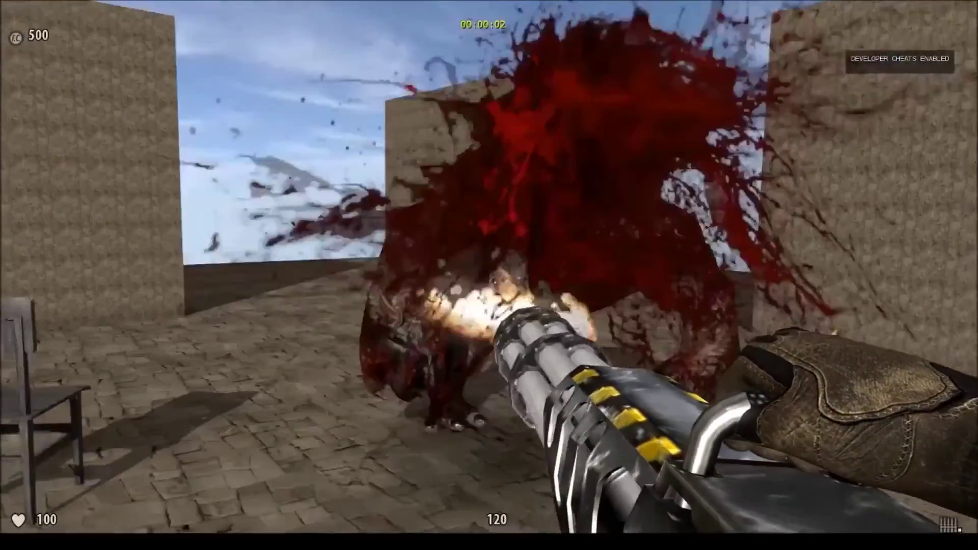
{"action": "key", "text": "Escape"}
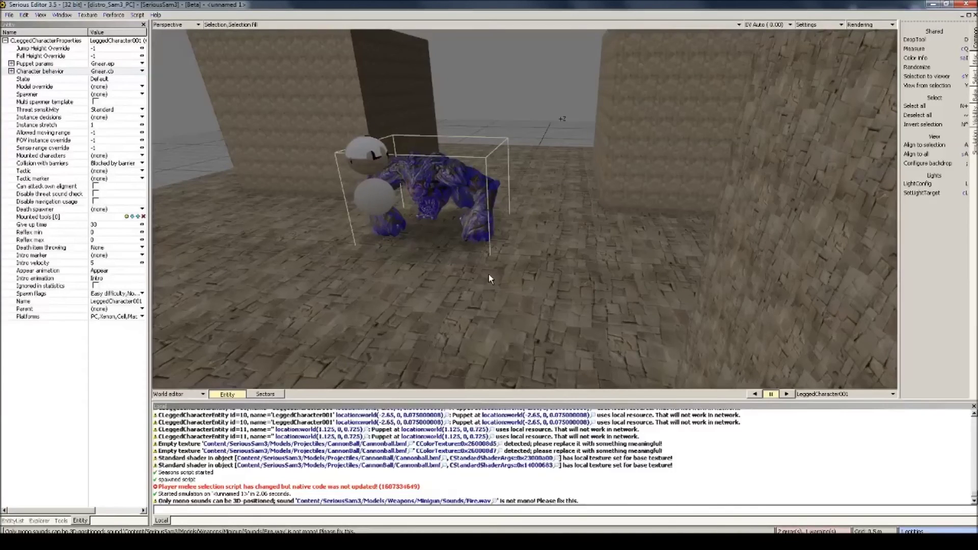
Step: Create a new spawner for the Gnaar character in its Spawner property
{"action": "right_click", "coordinate": [127, 95]}
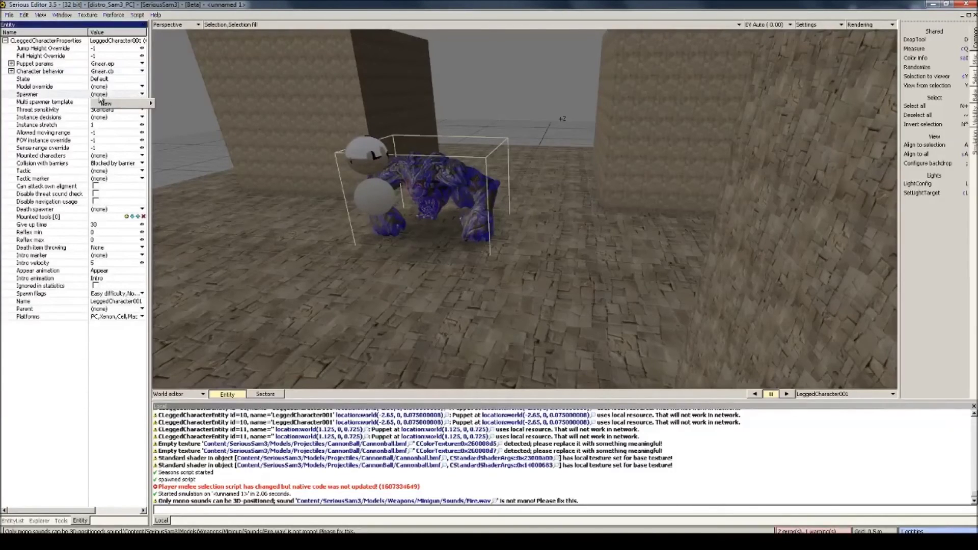
{"action": "mouse_move", "coordinate": [107, 103]}
{"action": "left_click", "coordinate": [183, 104]}
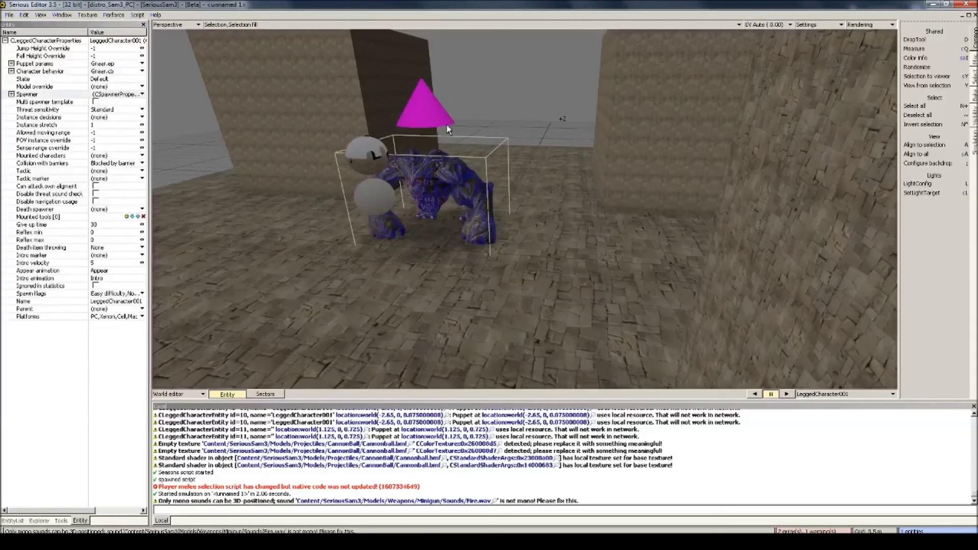
Step: Set the Gnaar spawner's total number to 3 and its single delay to 0.5
{"action": "left_click", "coordinate": [12, 95]}
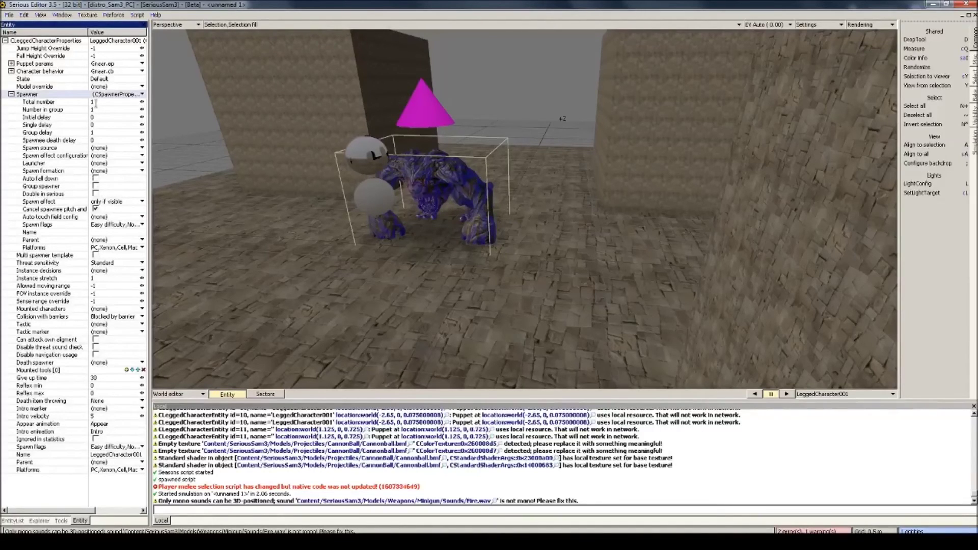
{"action": "key", "text": "BackSpace"}
{"action": "type", "text": "3"}
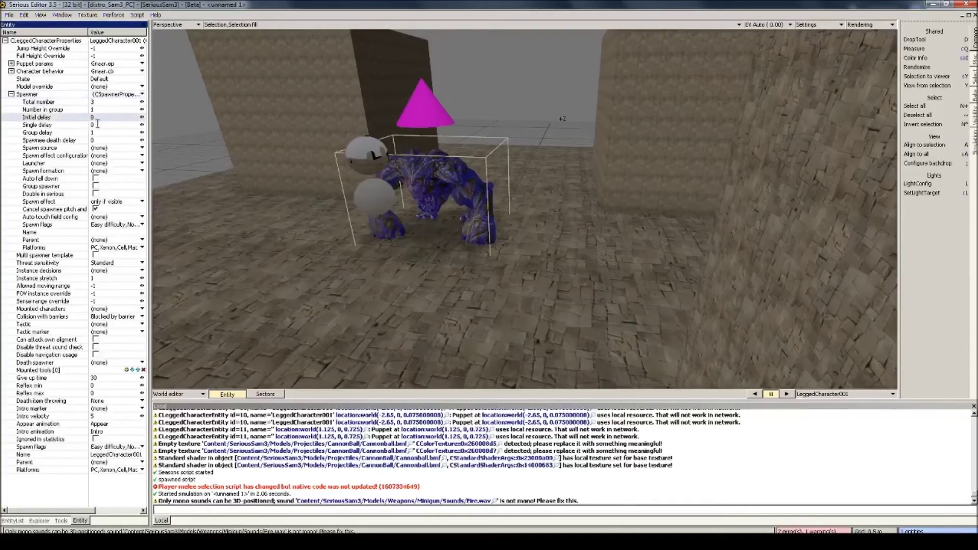
{"action": "left_click", "coordinate": [93, 125]}
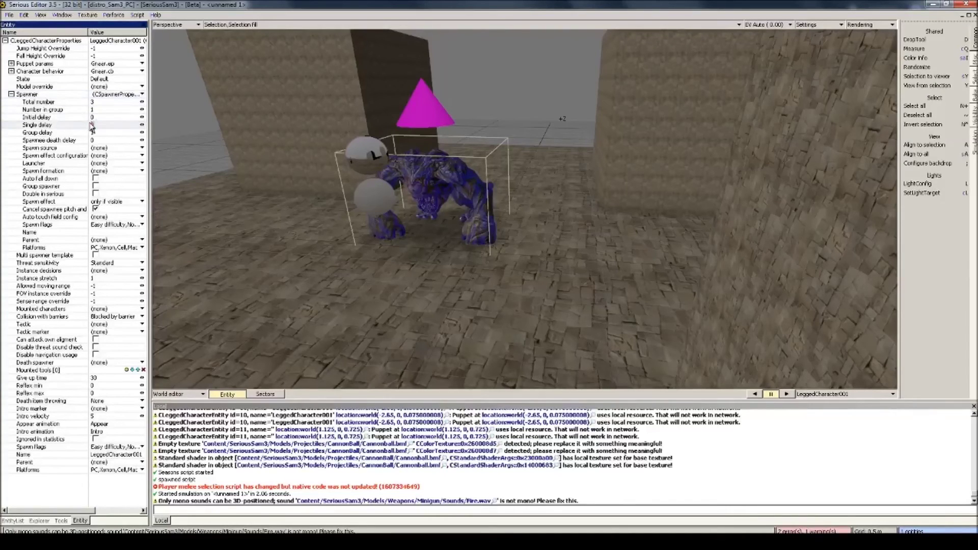
{"action": "type", "text": "0.5"}
{"action": "left_click", "coordinate": [58, 141]}
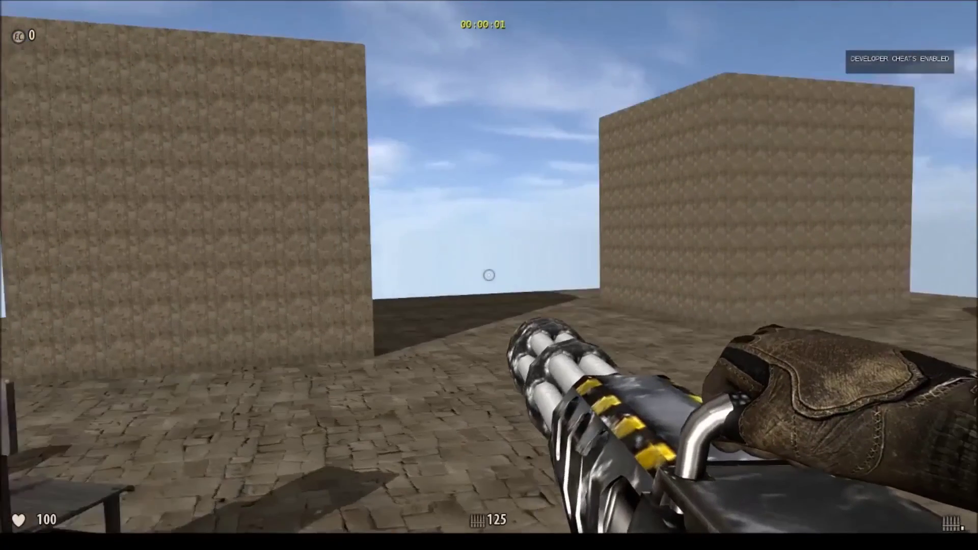
Step: Stop the test run and bring the Gnaar with its spawner back into close view
{"action": "key", "text": "Escape"}
{"action": "left_click_drag", "start_coordinate": [488, 275], "coordinate": [560, 285], "text": "alt"}
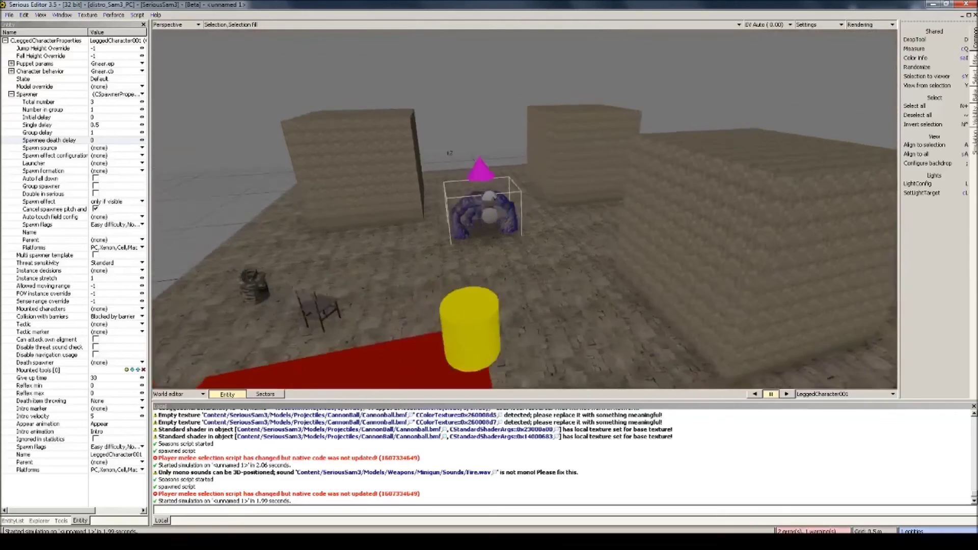
{"action": "left_click_drag", "start_coordinate": [561, 247], "coordinate": [606, 257], "text": "alt"}
{"action": "scroll", "coordinate": [606, 257], "scroll_direction": "up", "scroll_amount": 5}
{"action": "scroll", "coordinate": [606, 257], "scroll_direction": "down", "scroll_amount": 2}
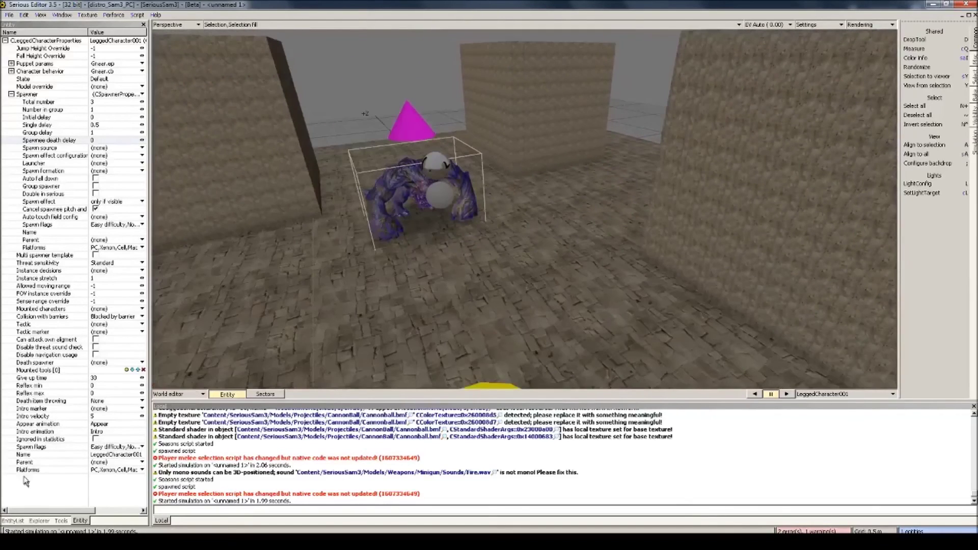
Step: Place a Script entity from the Logic group on the floor beside the Gnaar and raise it above the floor
{"action": "left_click", "coordinate": [15, 520]}
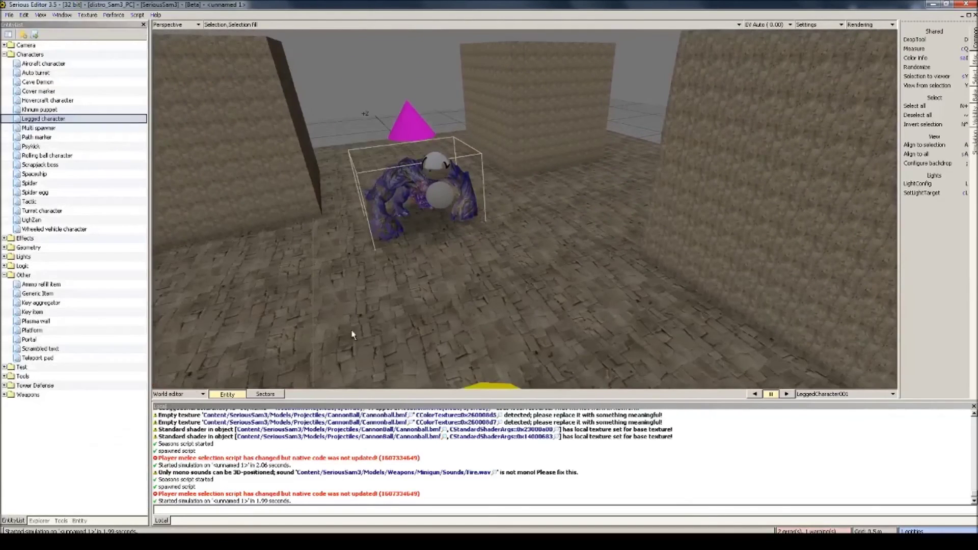
{"action": "left_click", "coordinate": [4, 266]}
{"action": "left_click", "coordinate": [31, 377]}
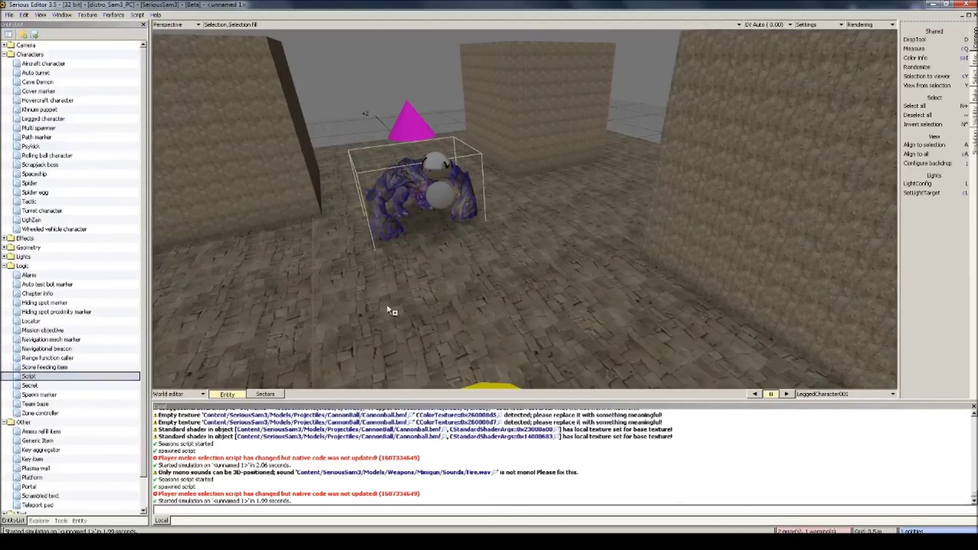
{"action": "left_click", "coordinate": [568, 211]}
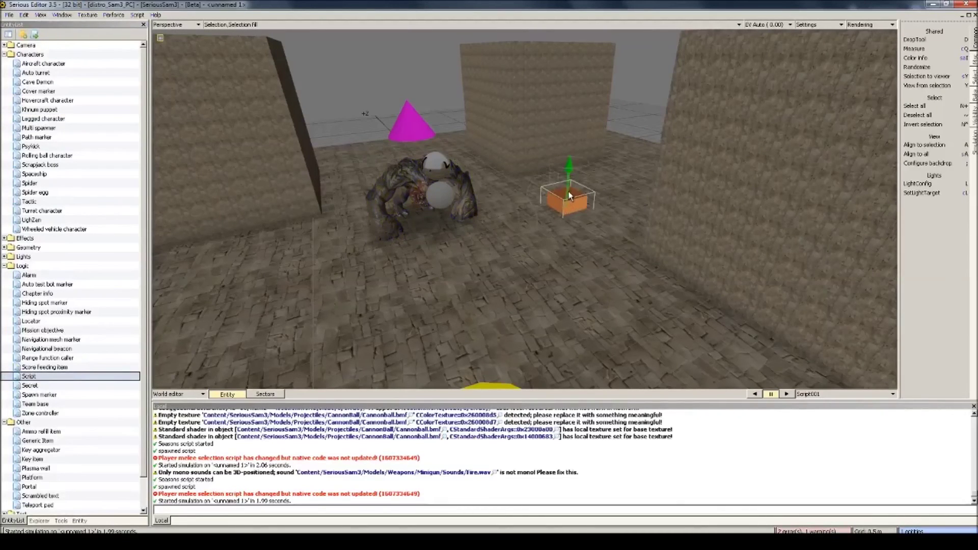
{"action": "left_click_drag", "start_coordinate": [575, 195], "coordinate": [569, 155]}
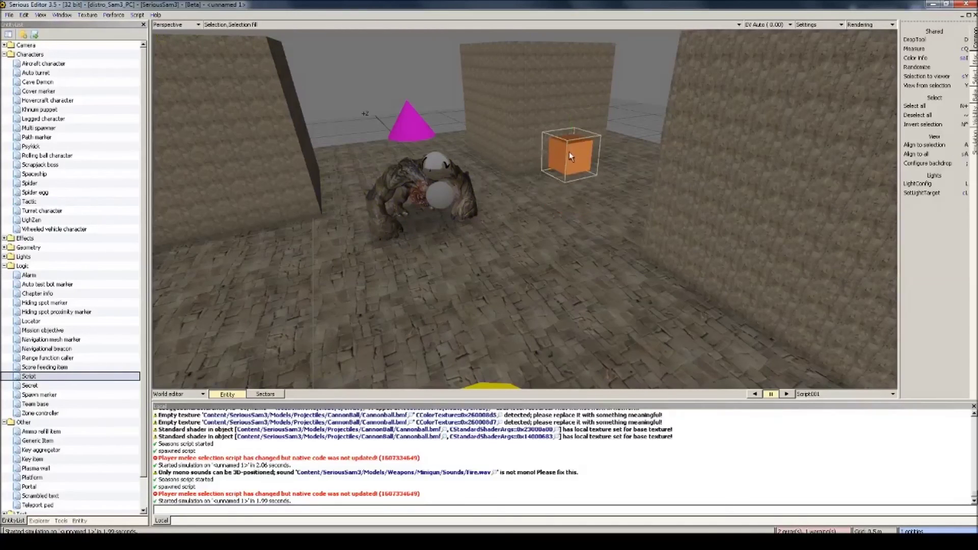
Step: Write Enemy:SpawnMaintainGroup() in the new script and assign the Gnaar character to its Enemy variable
{"action": "double_click", "coordinate": [570, 152]}
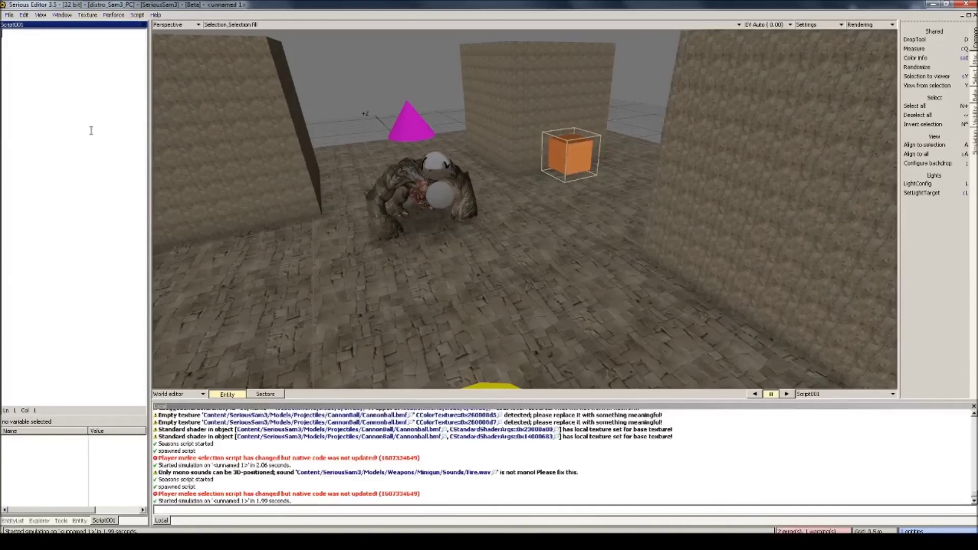
{"action": "left_click", "coordinate": [84, 171]}
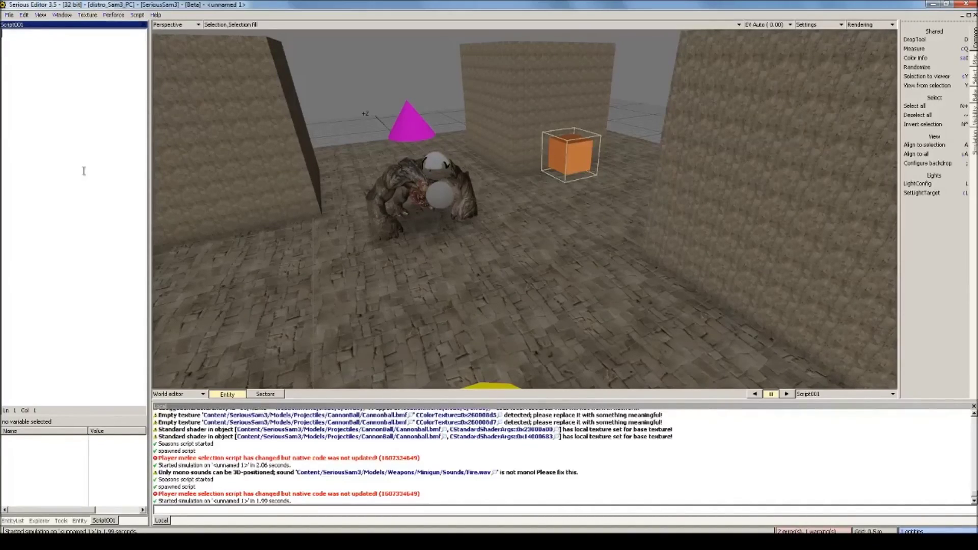
{"action": "type", "text": "Enemy:SpawnM"}
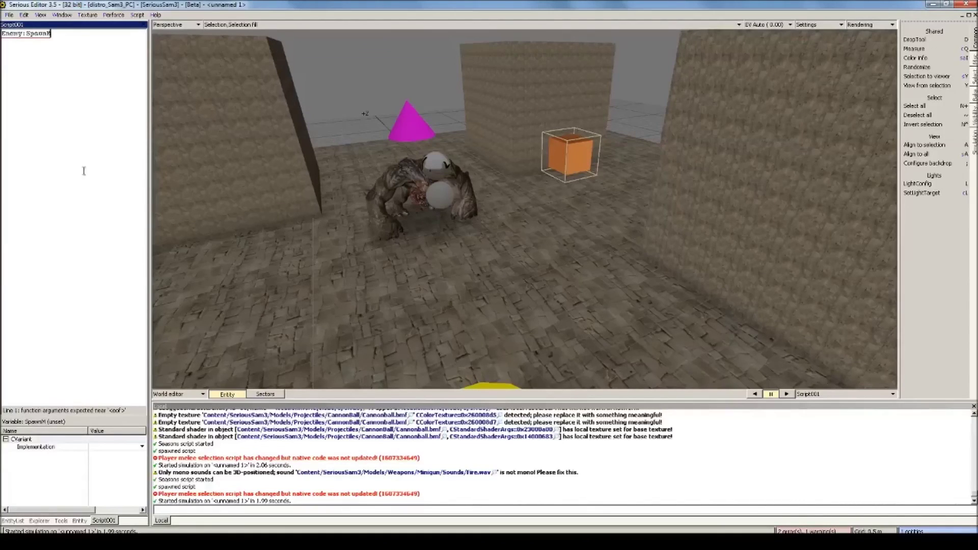
{"action": "type", "text": "aintainGroup"}
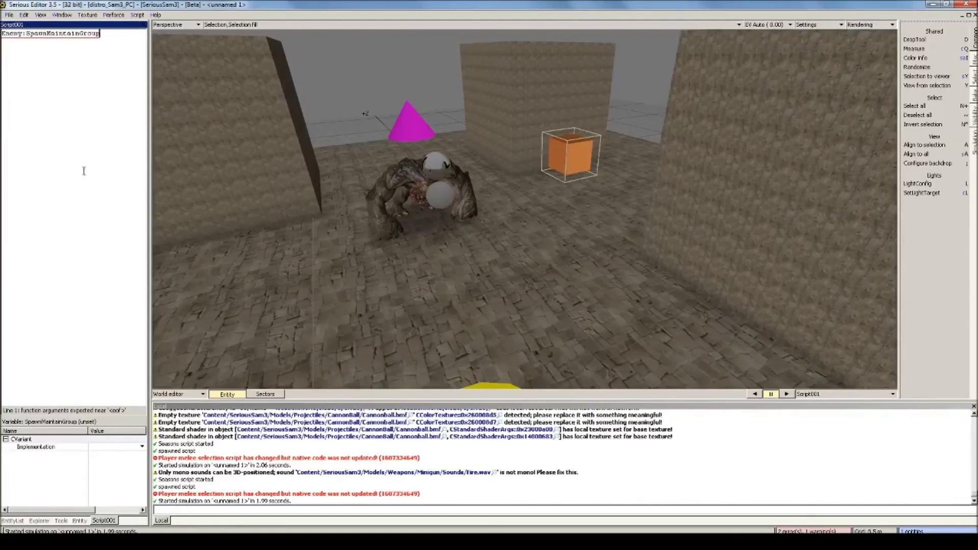
{"action": "type", "text": "()"}
{"action": "left_click", "coordinate": [401, 169]}
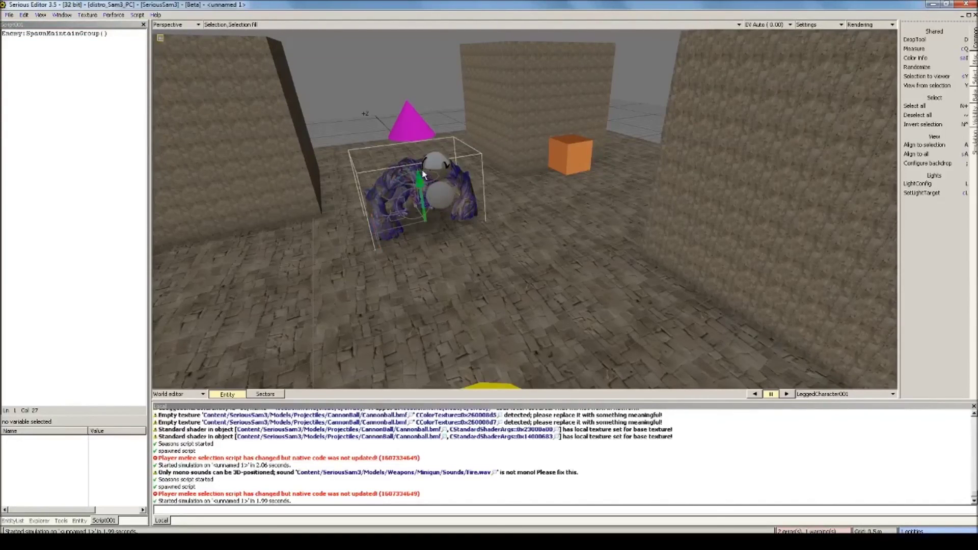
{"action": "left_click", "coordinate": [15, 34]}
Step: Test-run the world, shoot the spawned Gnaars with the minigun, and return to the editor
{"action": "middle_click_drag", "start_coordinate": [413, 262], "coordinate": [440, 240]}
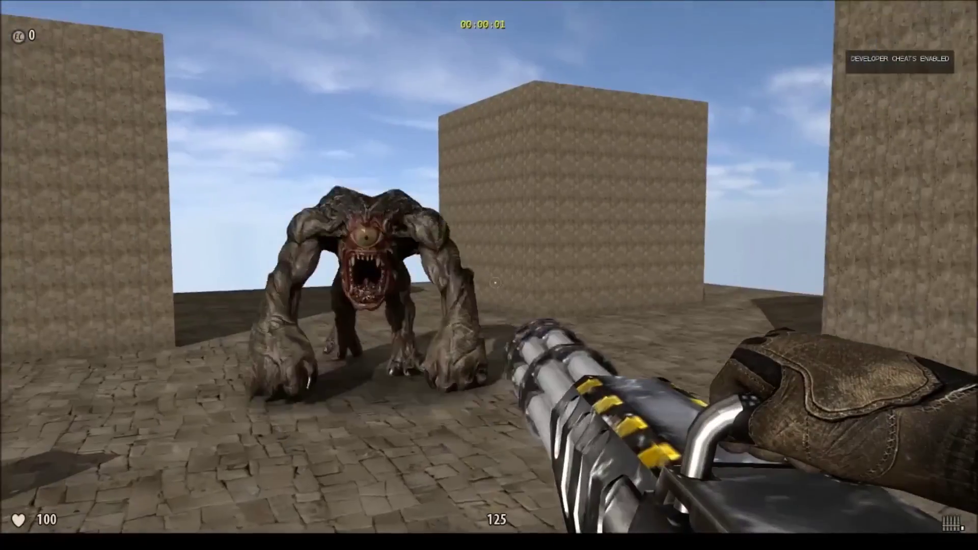
{"action": "left_click_drag", "start_coordinate": [494, 282], "coordinate": [489, 274]}
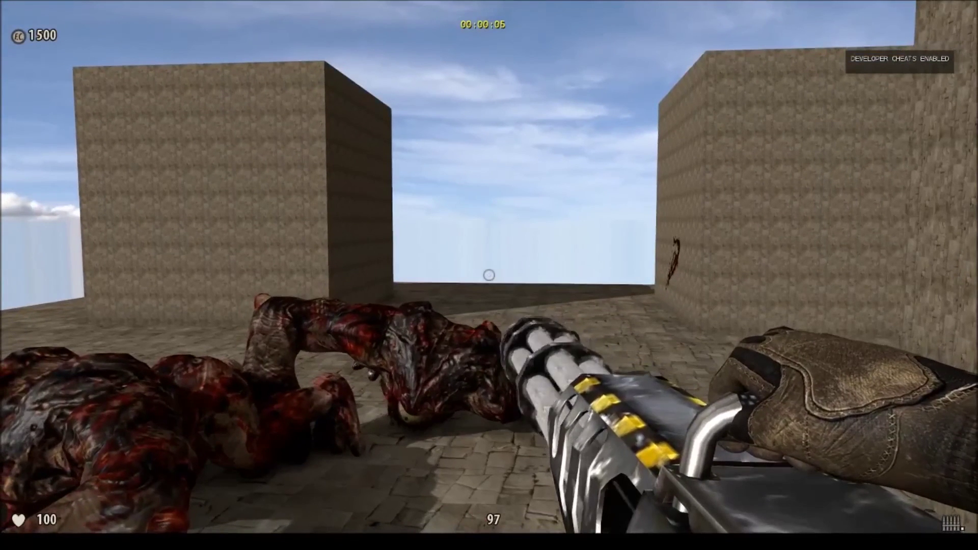
{"action": "key", "text": "Escape"}
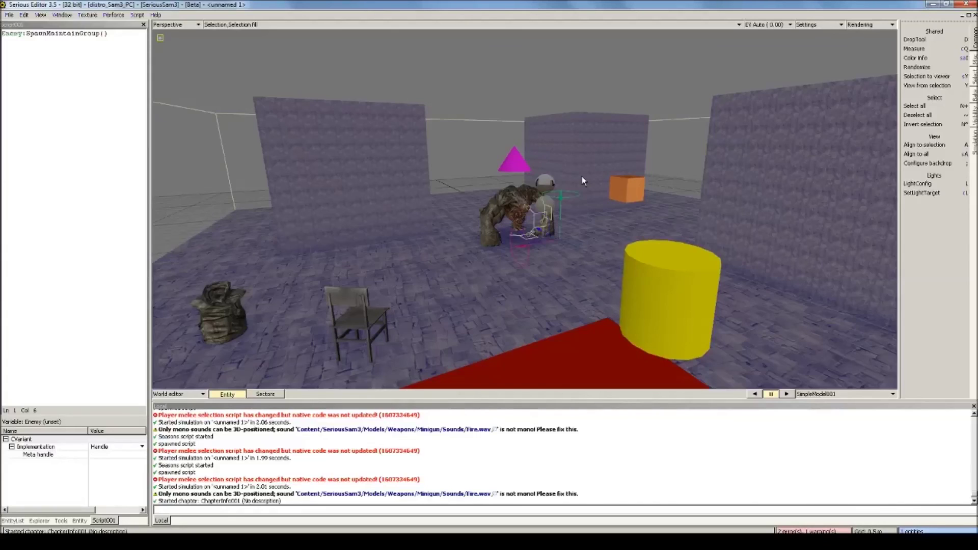
Step: Save the world under the file name Tutorial
{"action": "key", "text": "ctrl+s"}
{"action": "left_click", "coordinate": [534, 332]}
{"action": "left_click", "coordinate": [531, 331]}
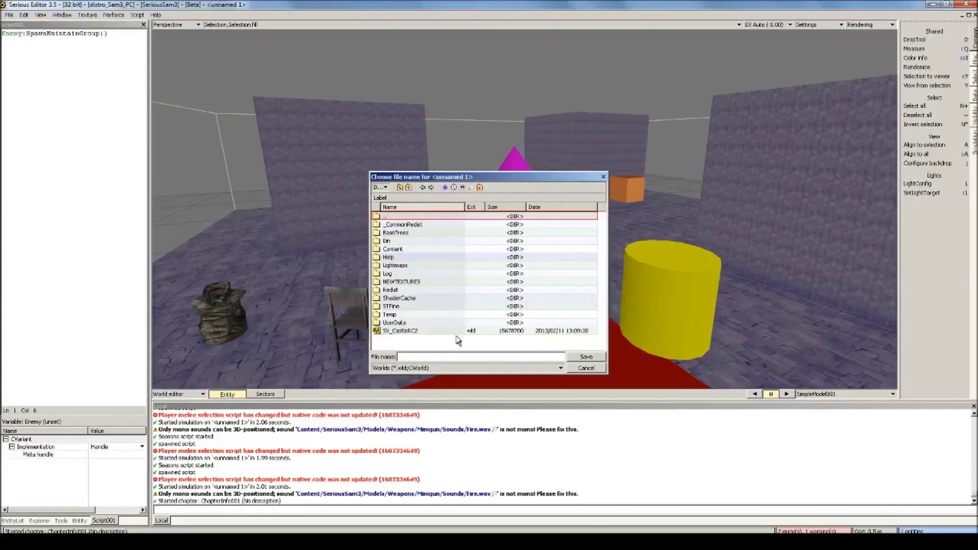
{"action": "left_click", "coordinate": [433, 356]}
{"action": "type", "text": "Tutorial"}
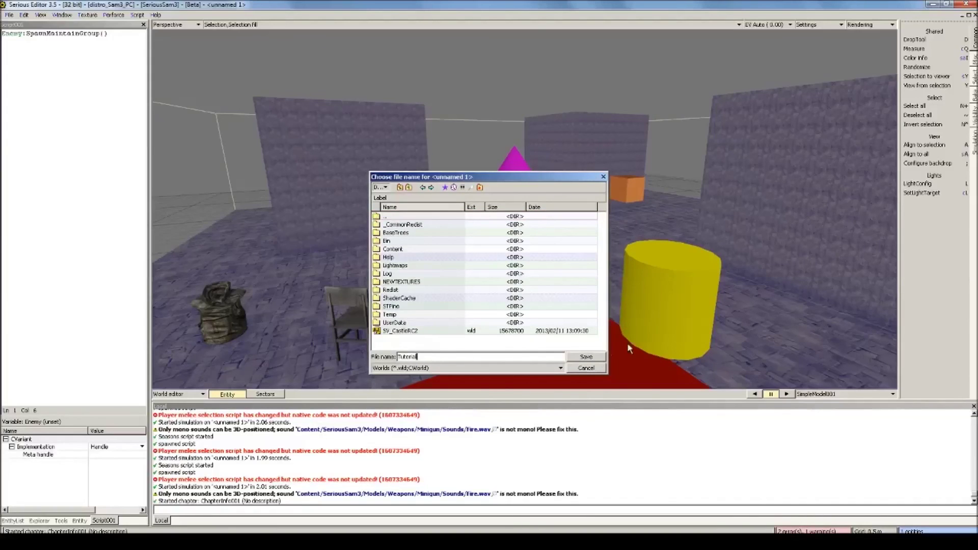
{"action": "key", "text": "Return"}
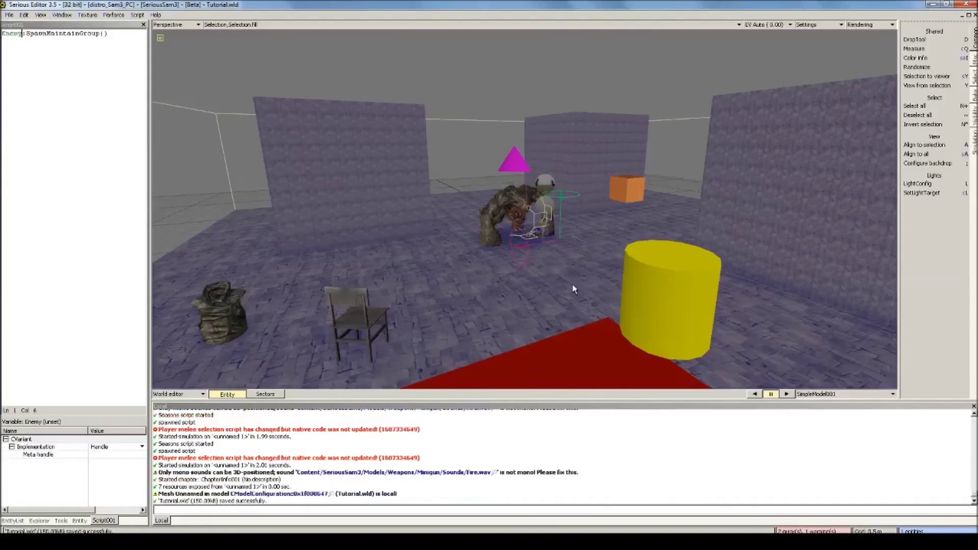